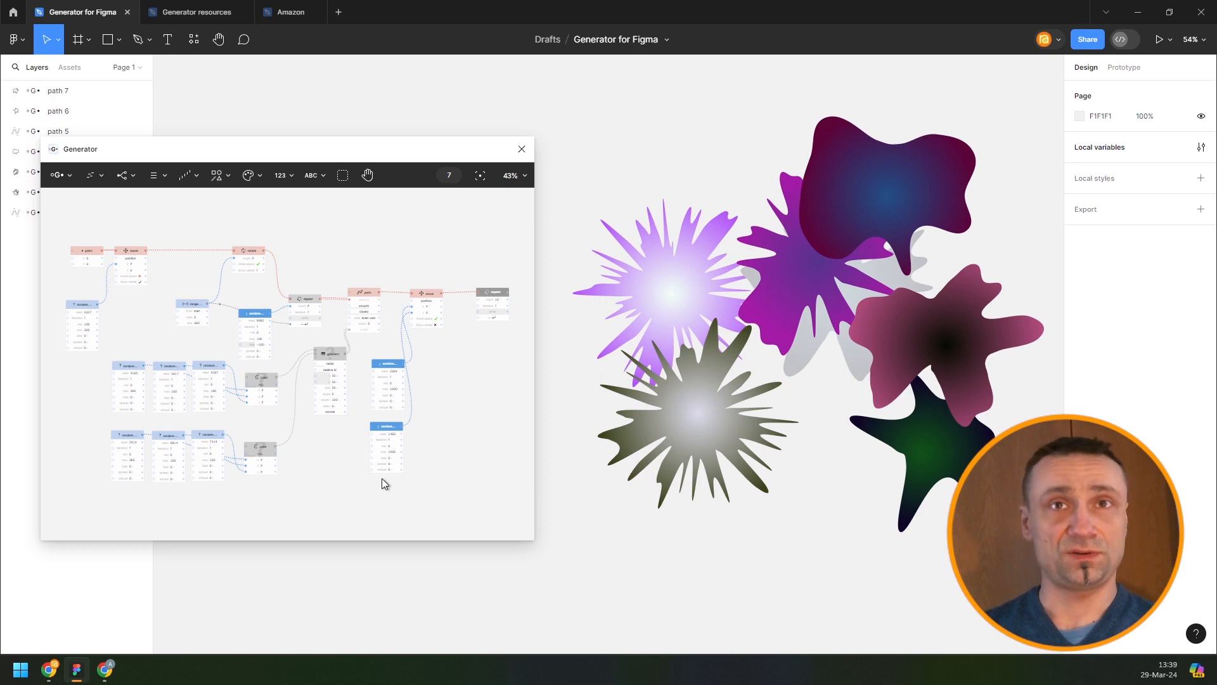
# Step: Clear the existing node graph and add a point node
pyautogui.hotkey('ctrl', 'a')
pyautogui.press('Delete')
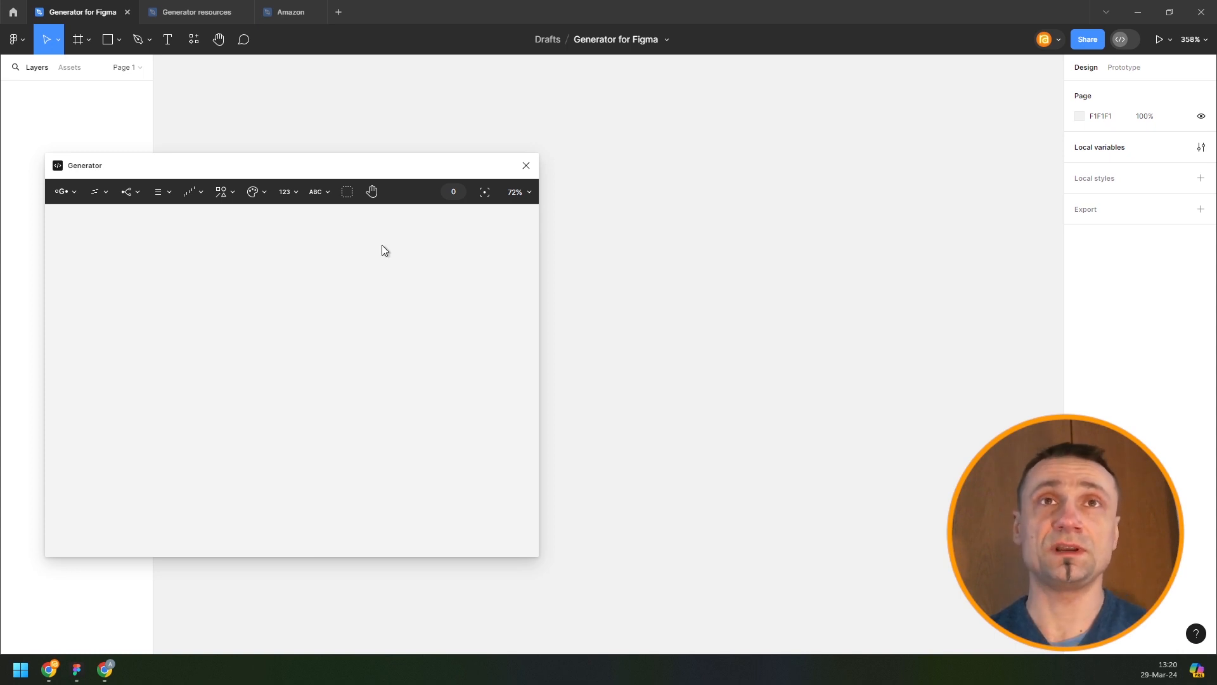
pyautogui.click(221, 191)
pyautogui.moveTo(225, 241)
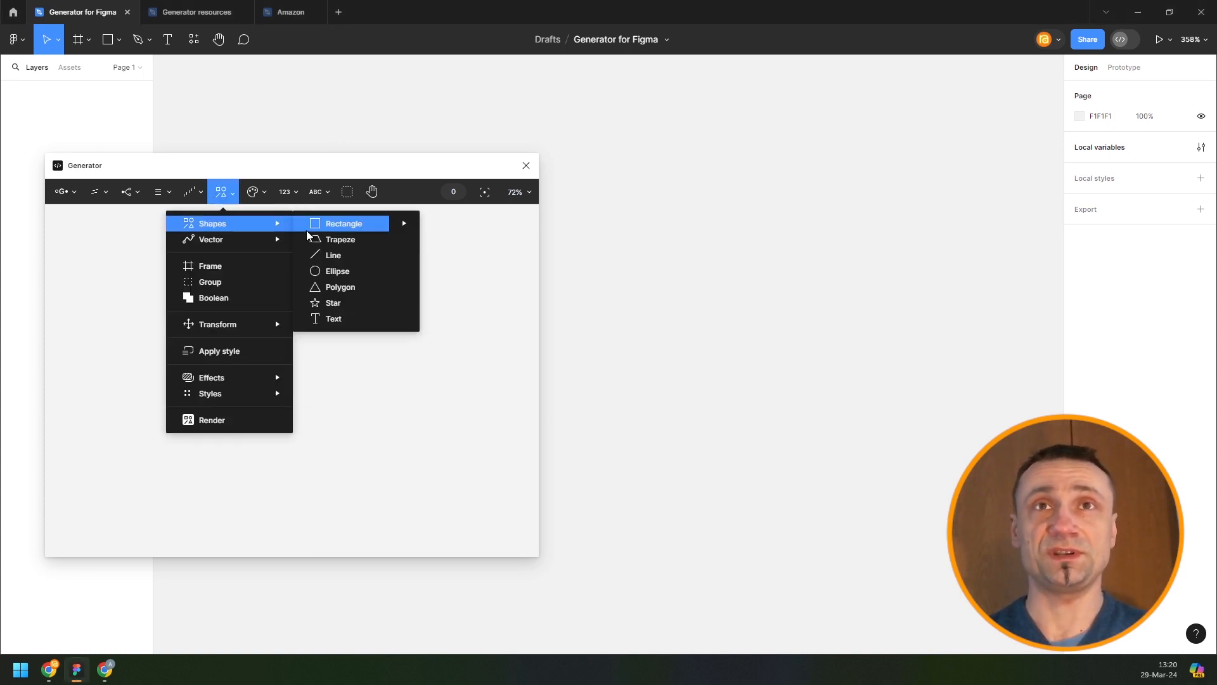
pyautogui.click(312, 239)
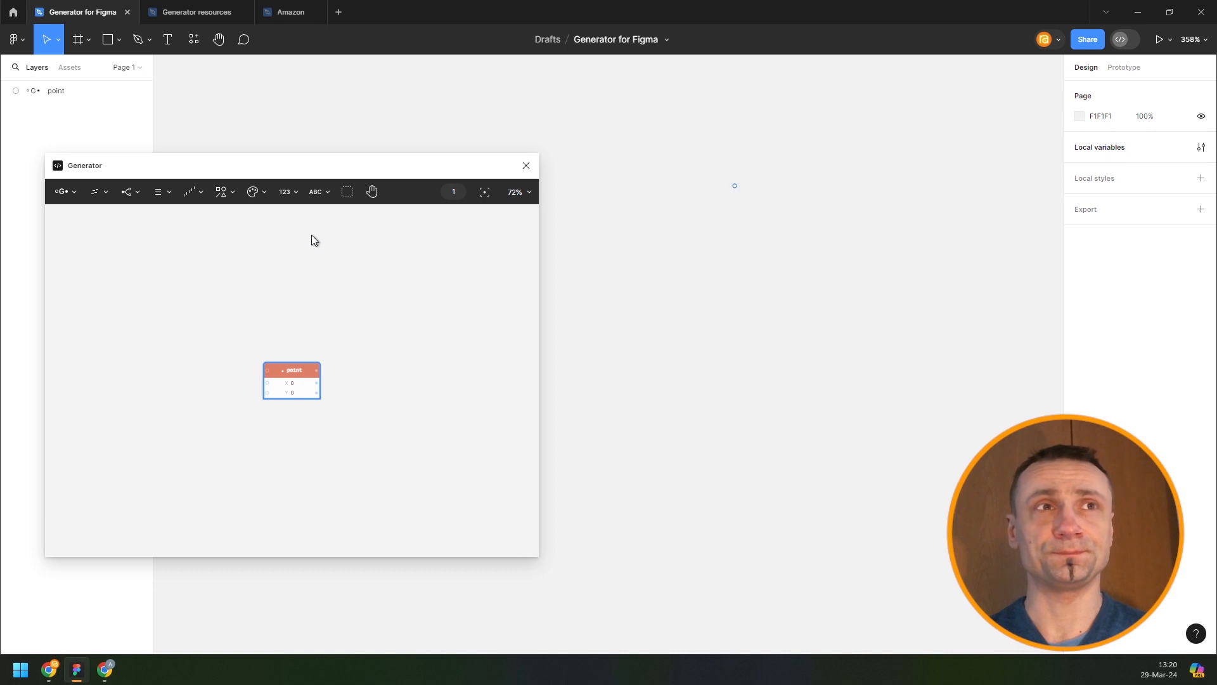
pyautogui.scroll(7, 336, 330)
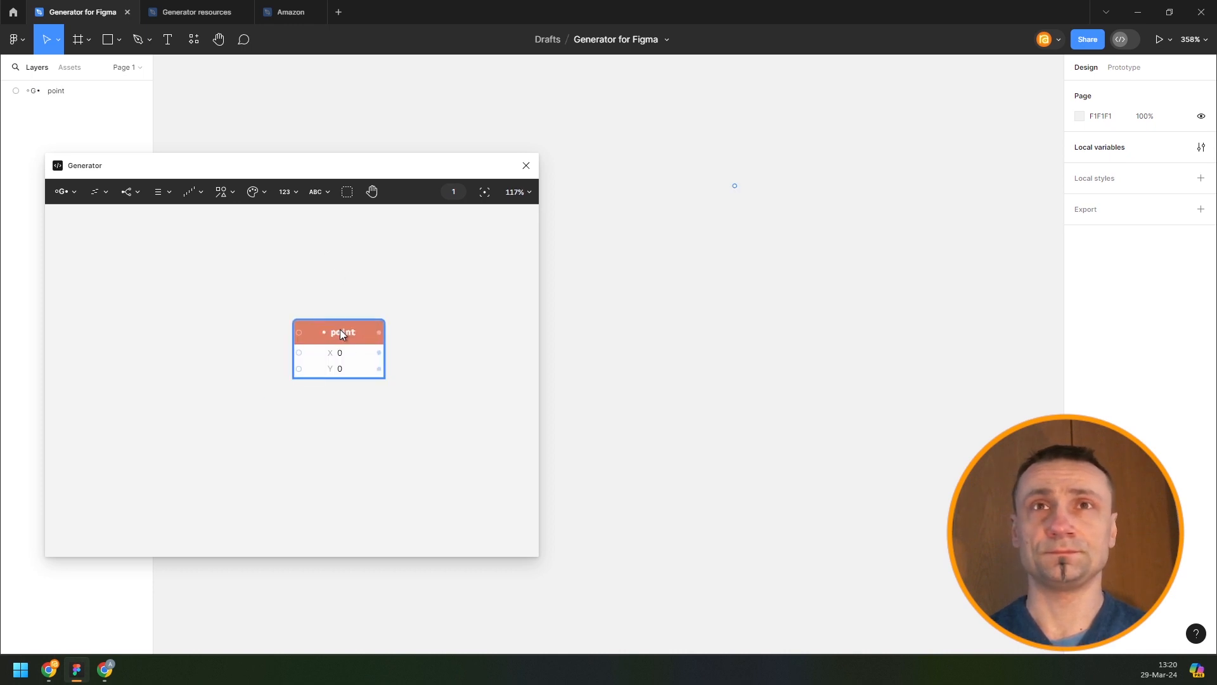
pyautogui.moveTo(355, 340); pyautogui.dragTo(301, 332)
pyautogui.scroll(1, 824, 309)
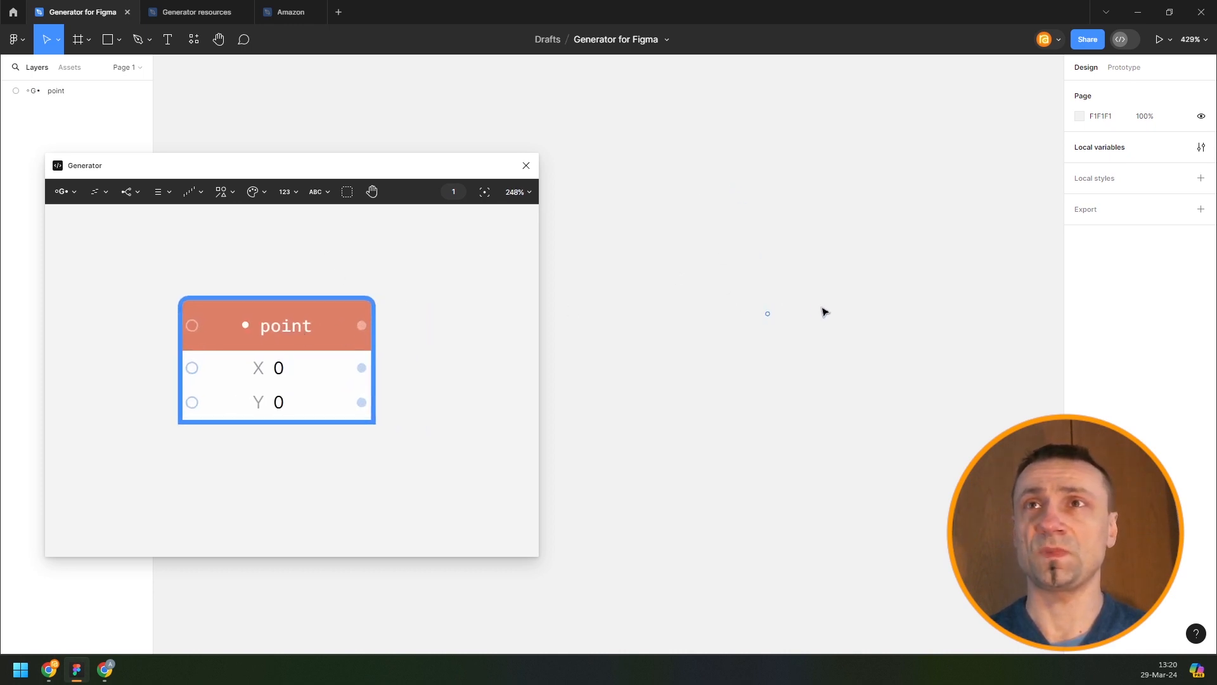
pyautogui.scroll(-3, 253, 315)
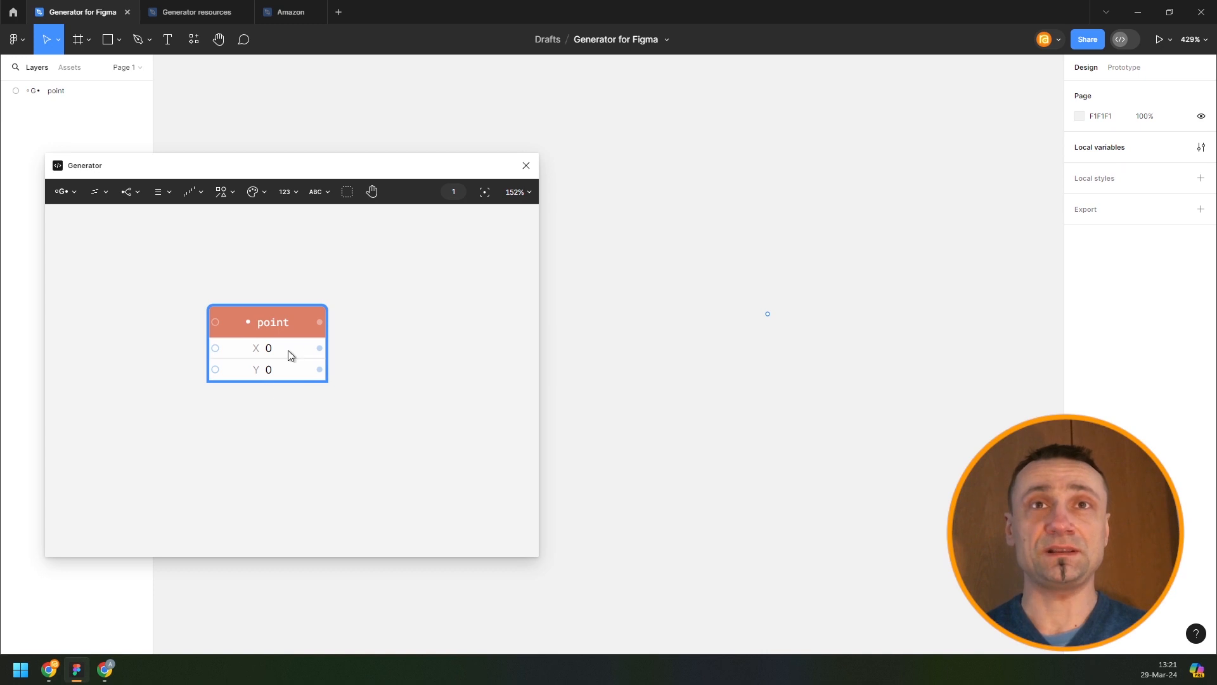
pyautogui.moveTo(281, 330)
pyautogui.mouseDown()
pyautogui.moveTo(268, 330)
pyautogui.moveTo(277, 325)
pyautogui.mouseUp()
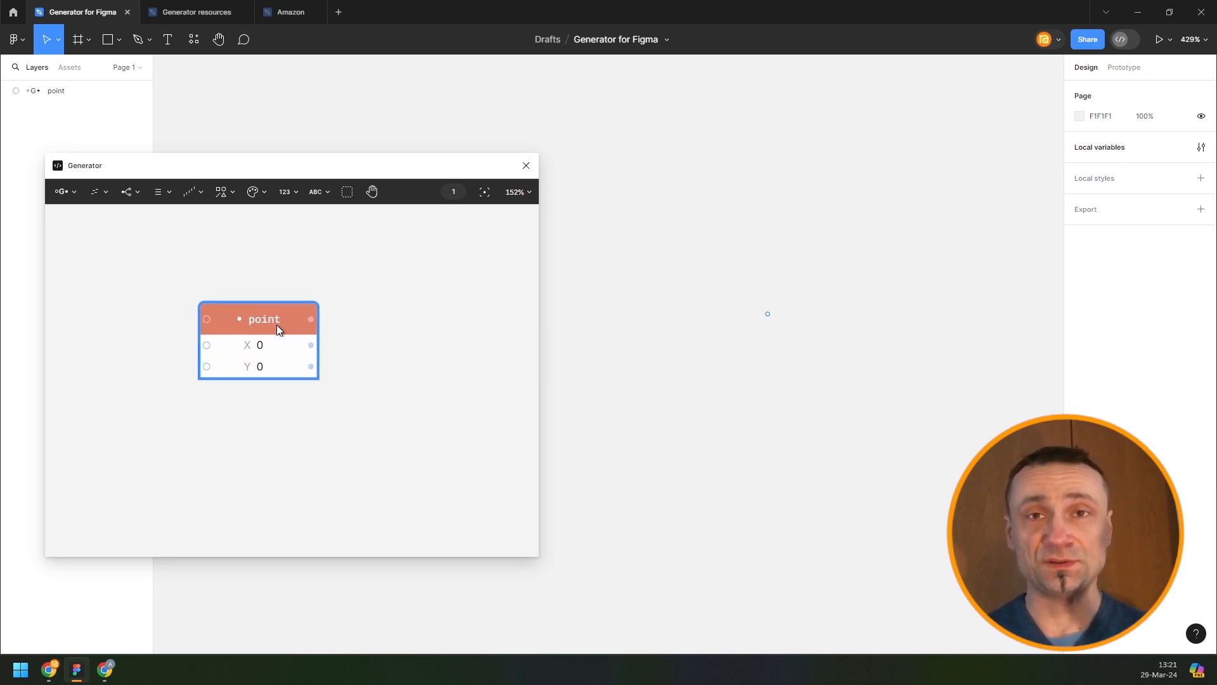
# Step: Add a move node after the point node and turn on its show center option
pyautogui.press('space')
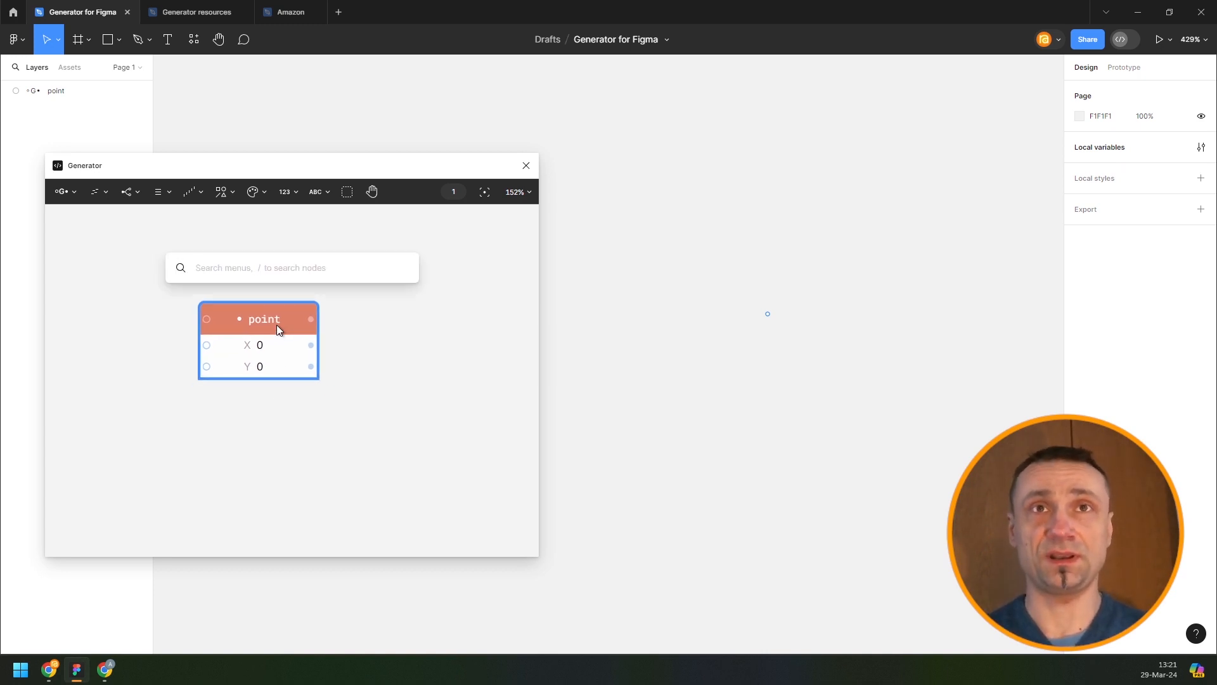
pyautogui.write('move')
pyautogui.press('Return')
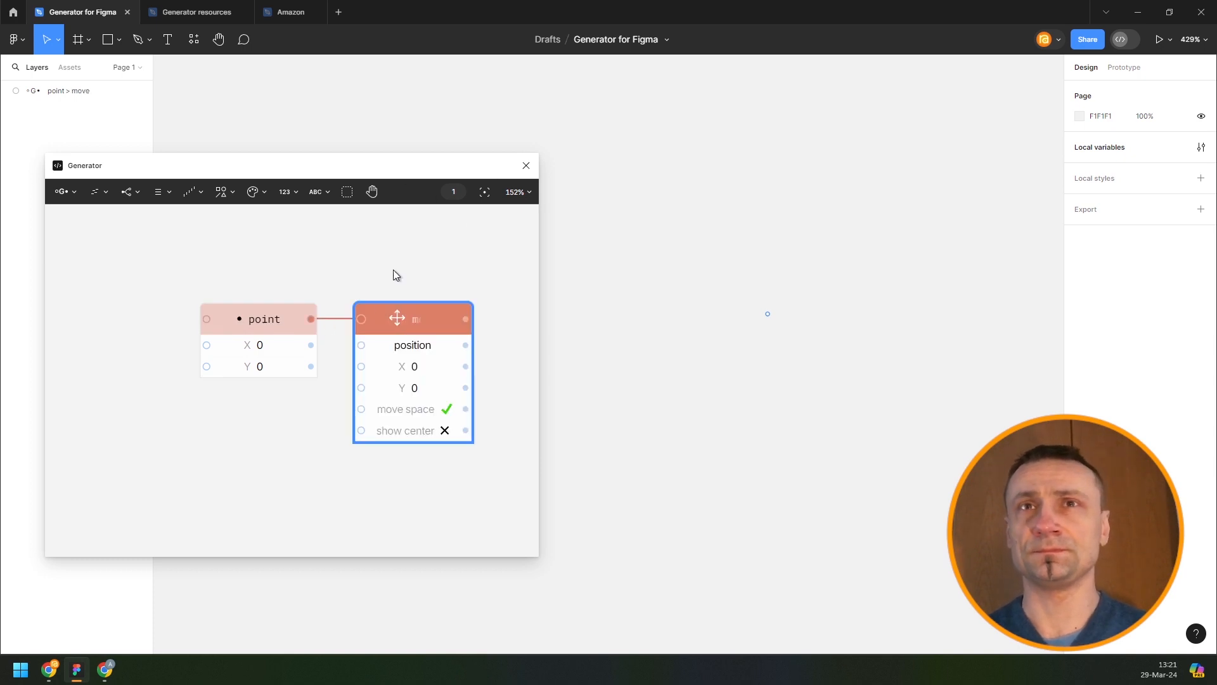
pyautogui.moveTo(343, 303); pyautogui.dragTo(274, 303)
pyautogui.scroll(3, 355, 431)
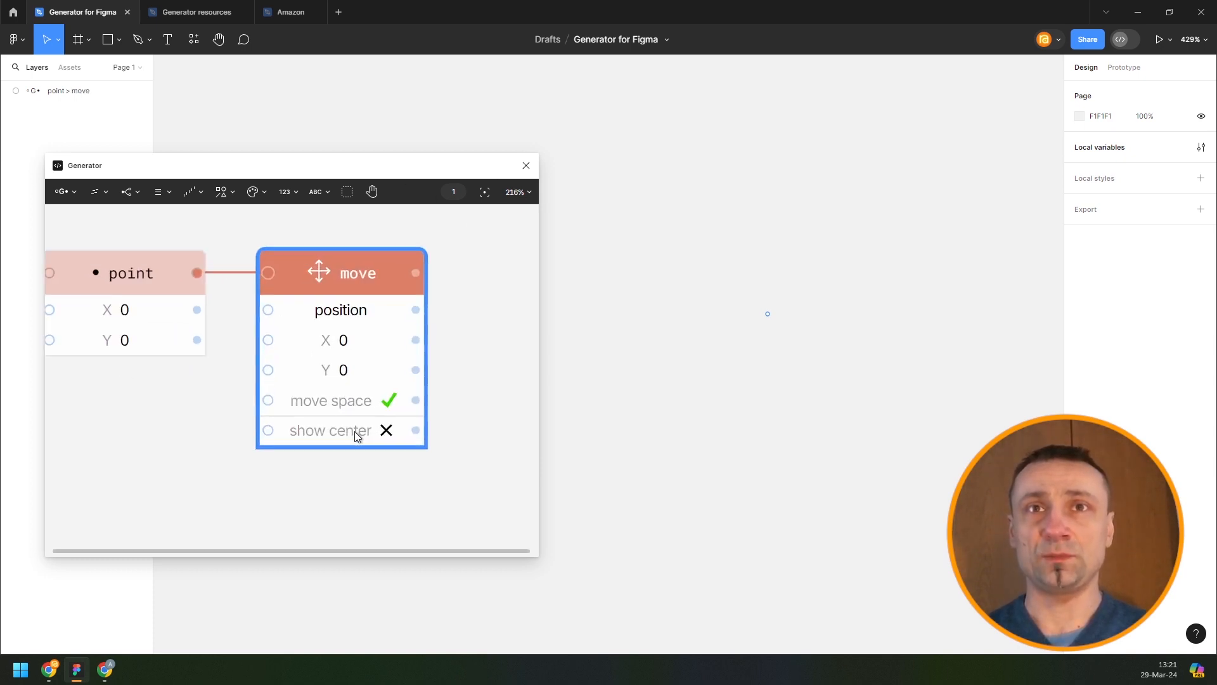
pyautogui.click(355, 431)
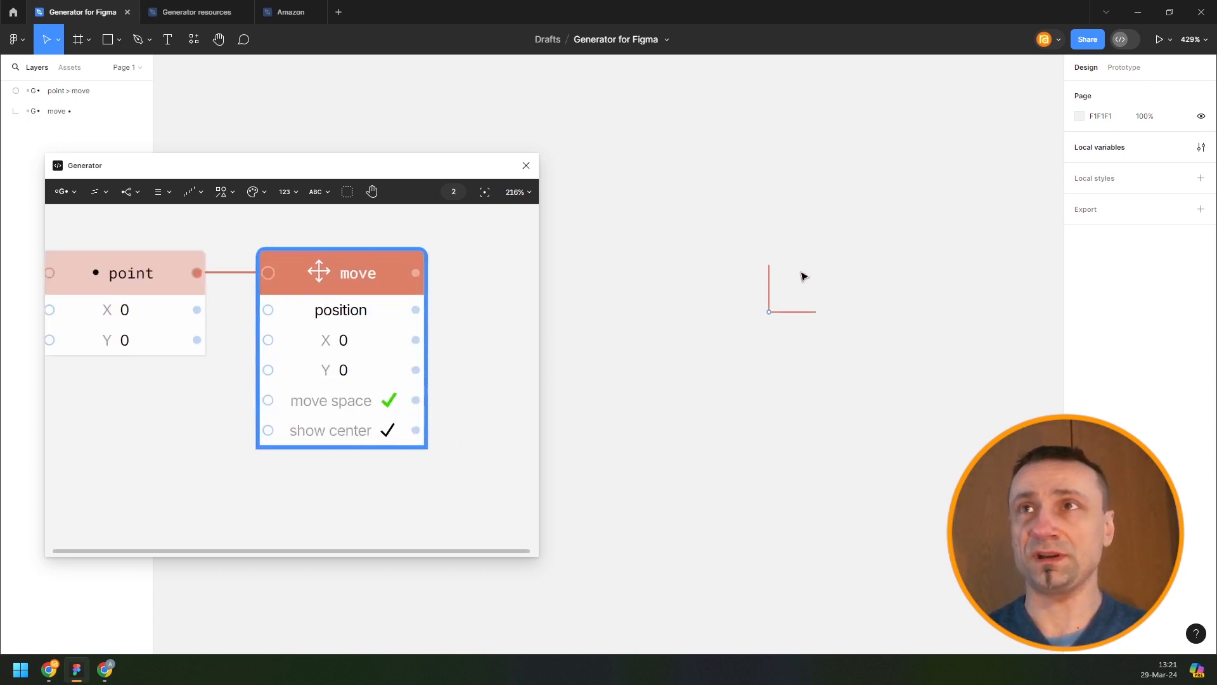
pyautogui.scroll(-5, 834, 261)
pyautogui.moveTo(834, 261); pyautogui.dragTo(753, 335)
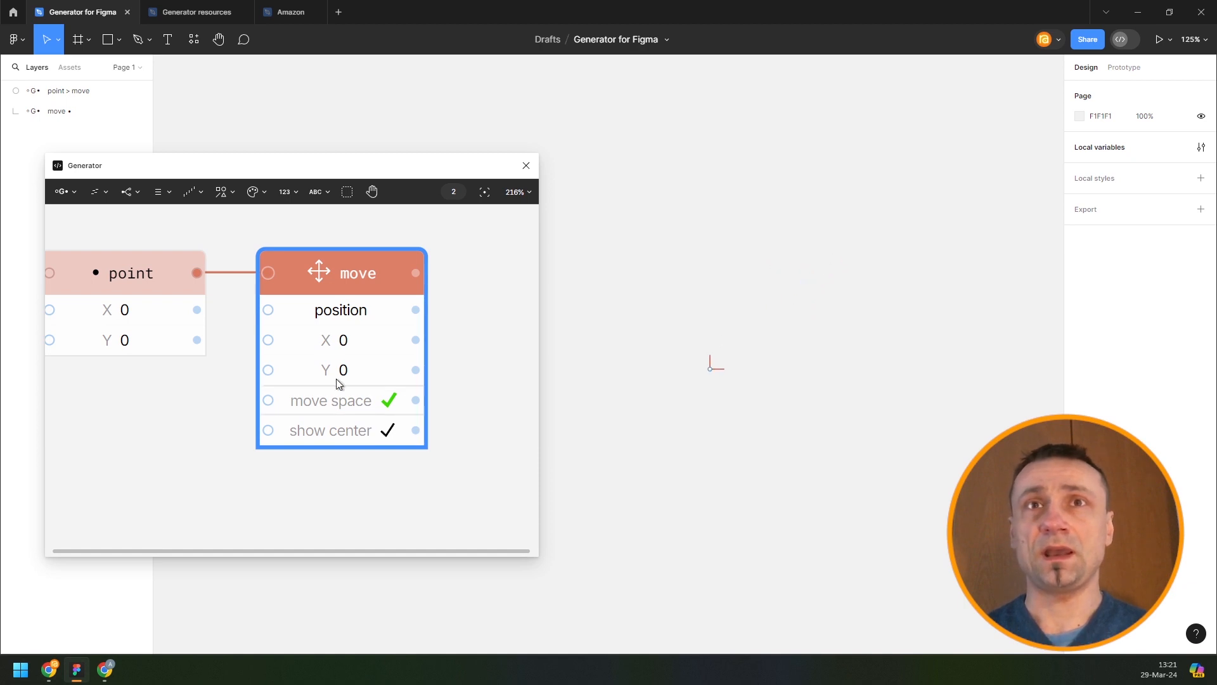
# Step: Set the move node's X position to 182 and turn off its move space option
pyautogui.moveTo(341, 351); pyautogui.dragTo(397, 341)
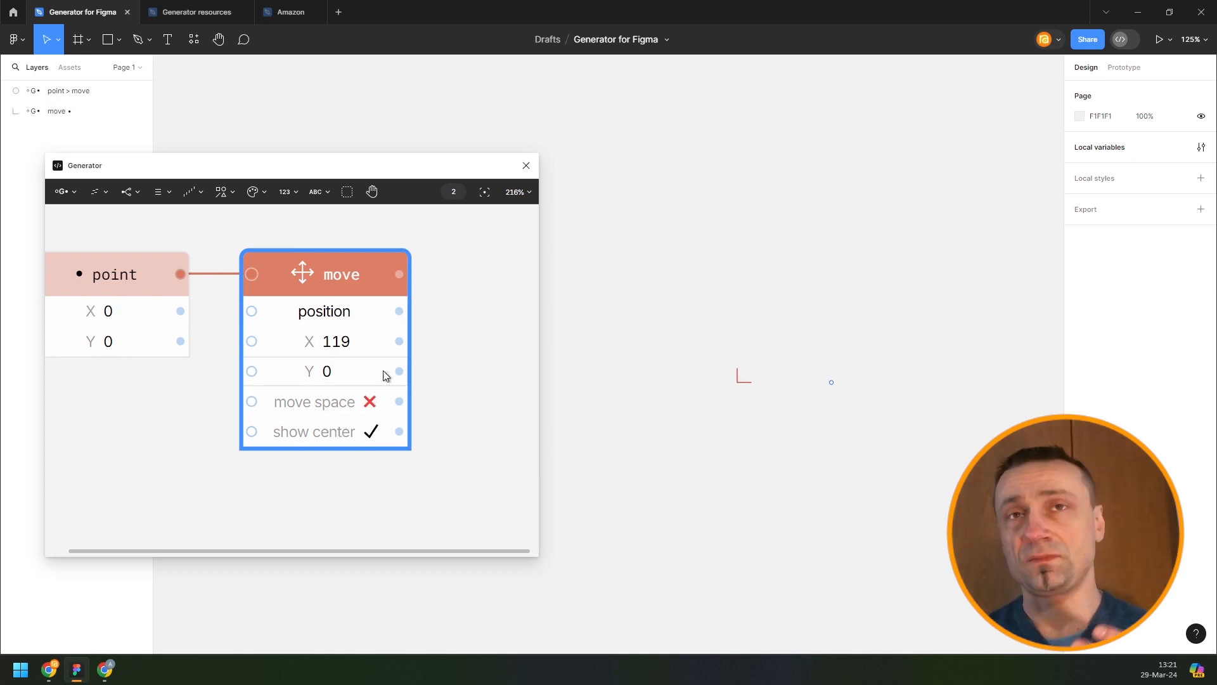
pyautogui.moveTo(401, 390); pyautogui.dragTo(418, 394)
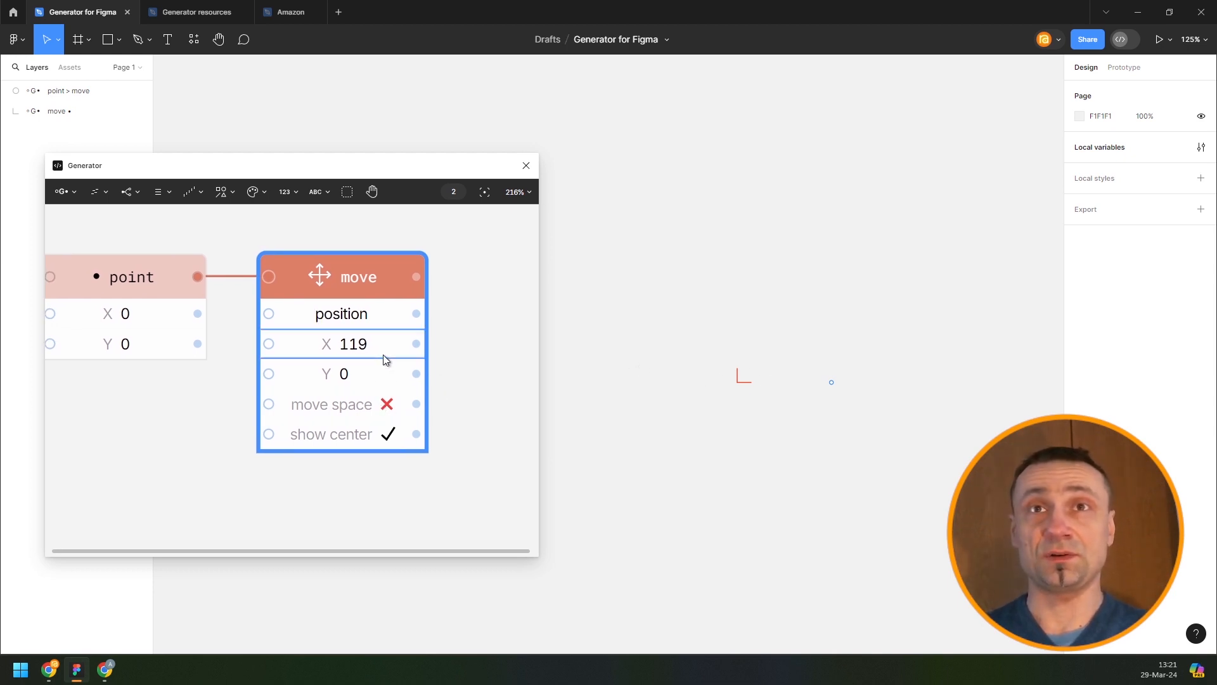
pyautogui.moveTo(386, 354)
pyautogui.mouseDown()
pyautogui.moveTo(367, 354)
pyautogui.moveTo(425, 354)
pyautogui.mouseUp()
# Step: Add a rotate node after the move node and turn on its show center option
pyautogui.hotkey('ctrl', '/')
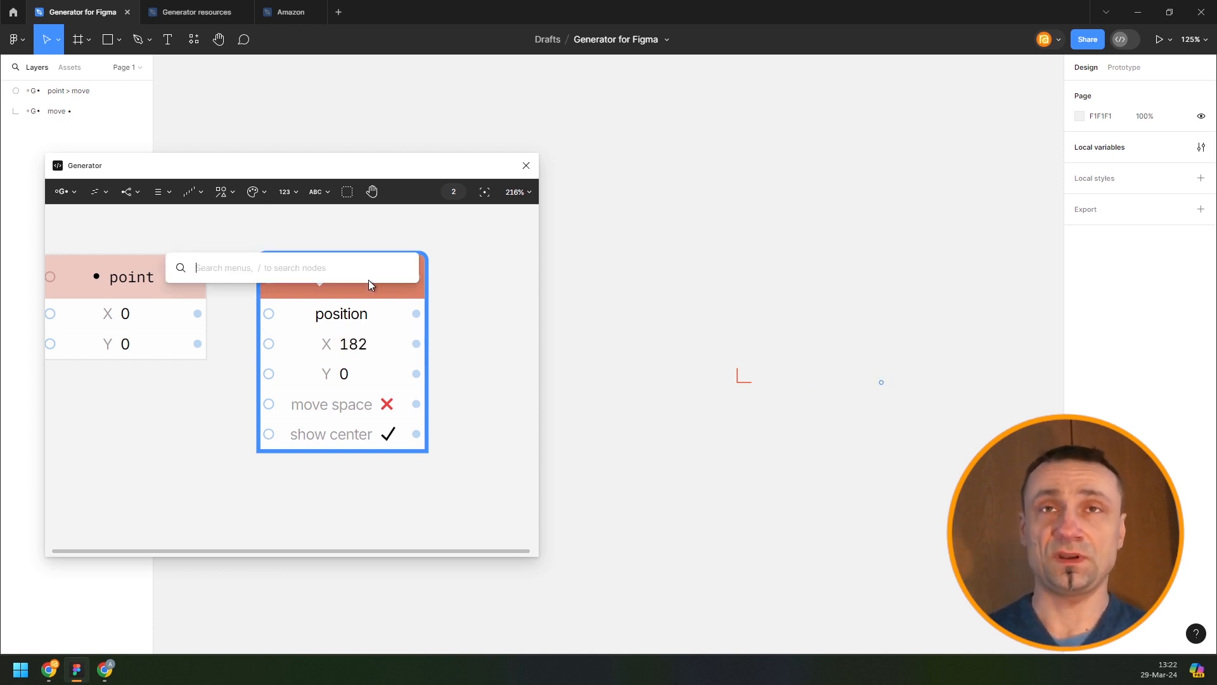
pyautogui.write('ro')
pyautogui.press('Return')
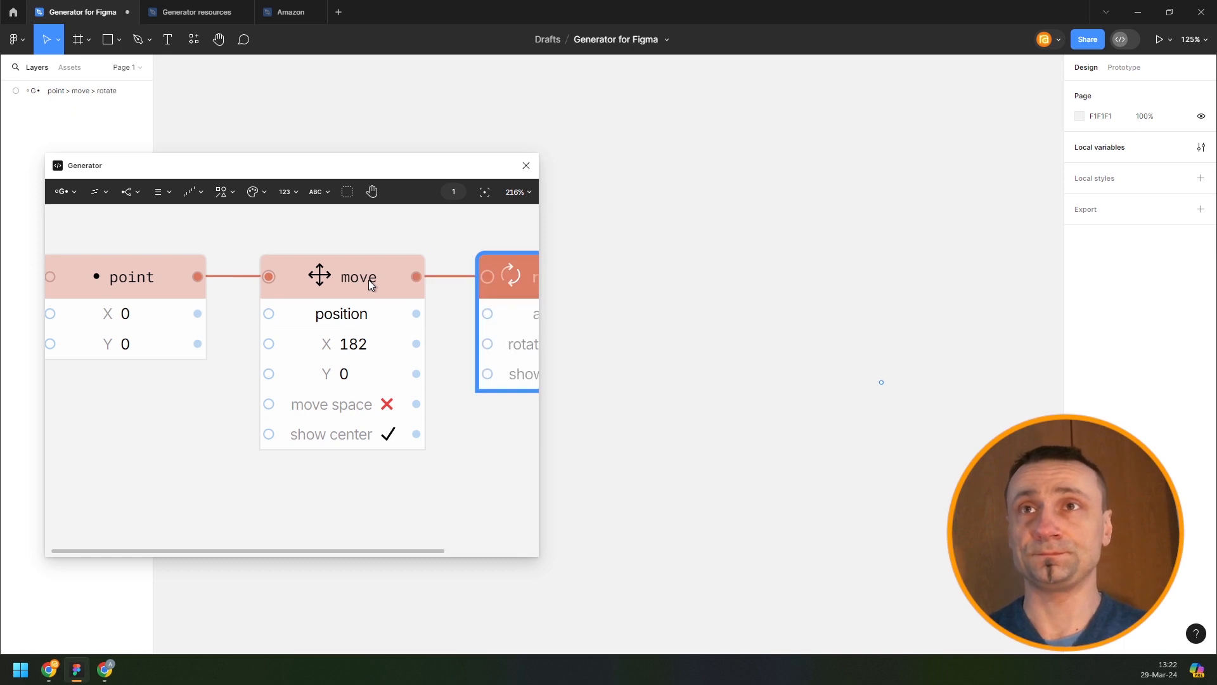
pyautogui.moveTo(345, 284); pyautogui.dragTo(203, 280)
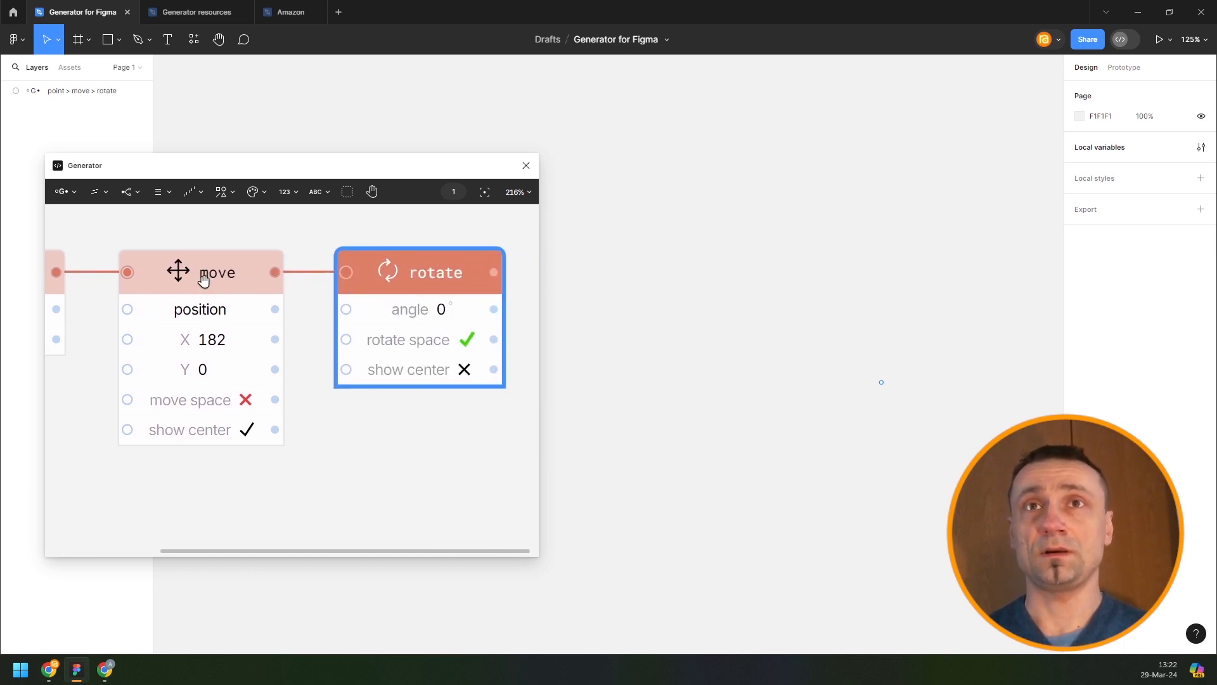
pyautogui.click(428, 382)
pyautogui.moveTo(449, 268); pyautogui.dragTo(393, 293)
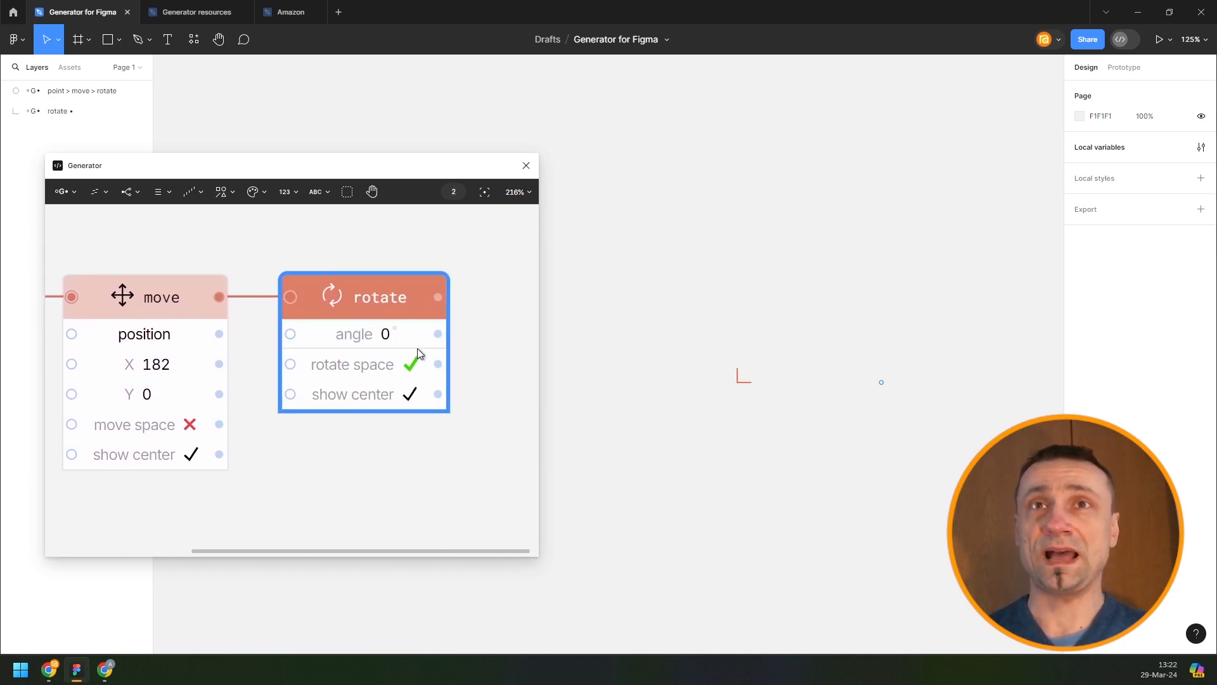
# Step: Set the rotate node's angle to 57°
pyautogui.moveTo(367, 334); pyautogui.dragTo(385, 334)
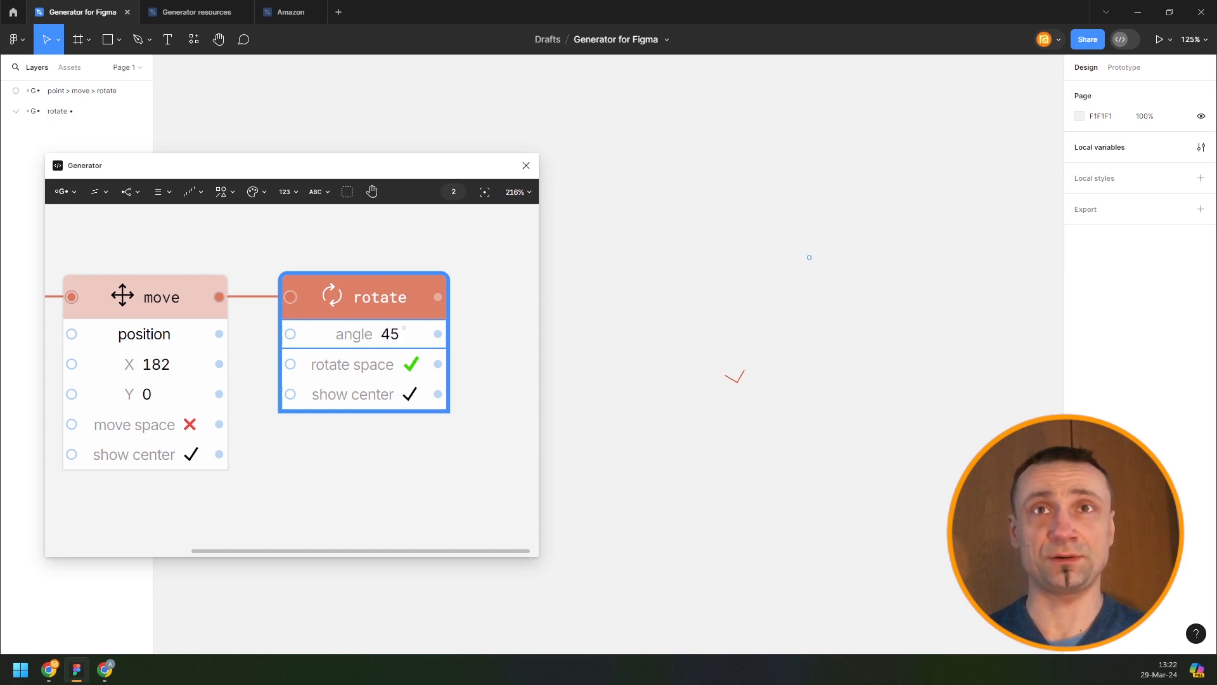
pyautogui.moveTo(386, 334); pyautogui.dragTo(393, 334)
# Step: Turn on move space in the move node and set the rotate node's angle to -50°
pyautogui.click(180, 428)
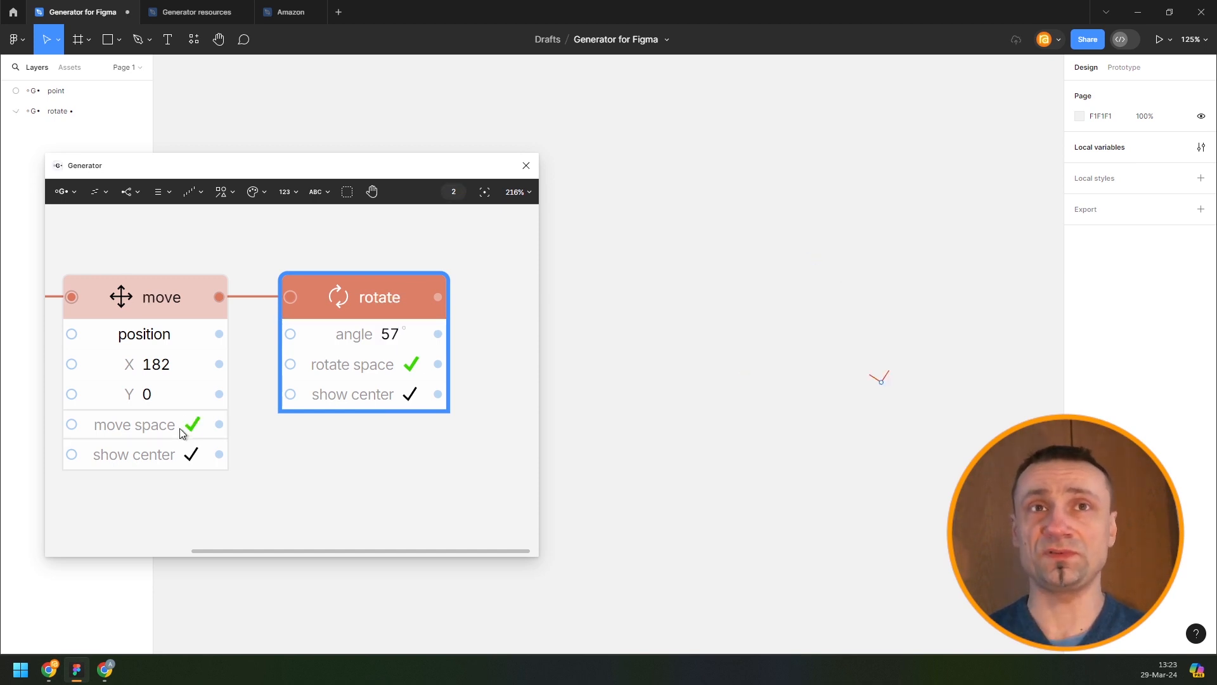
pyautogui.moveTo(389, 334); pyautogui.dragTo(359, 397)
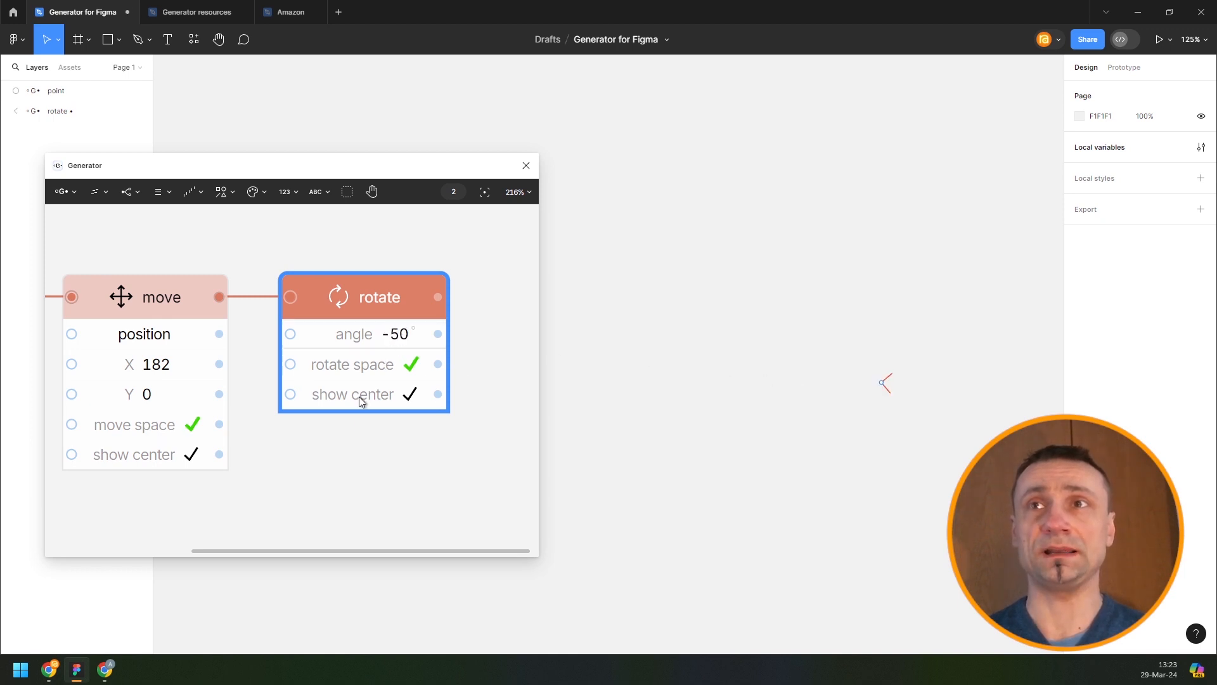
pyautogui.click(357, 396)
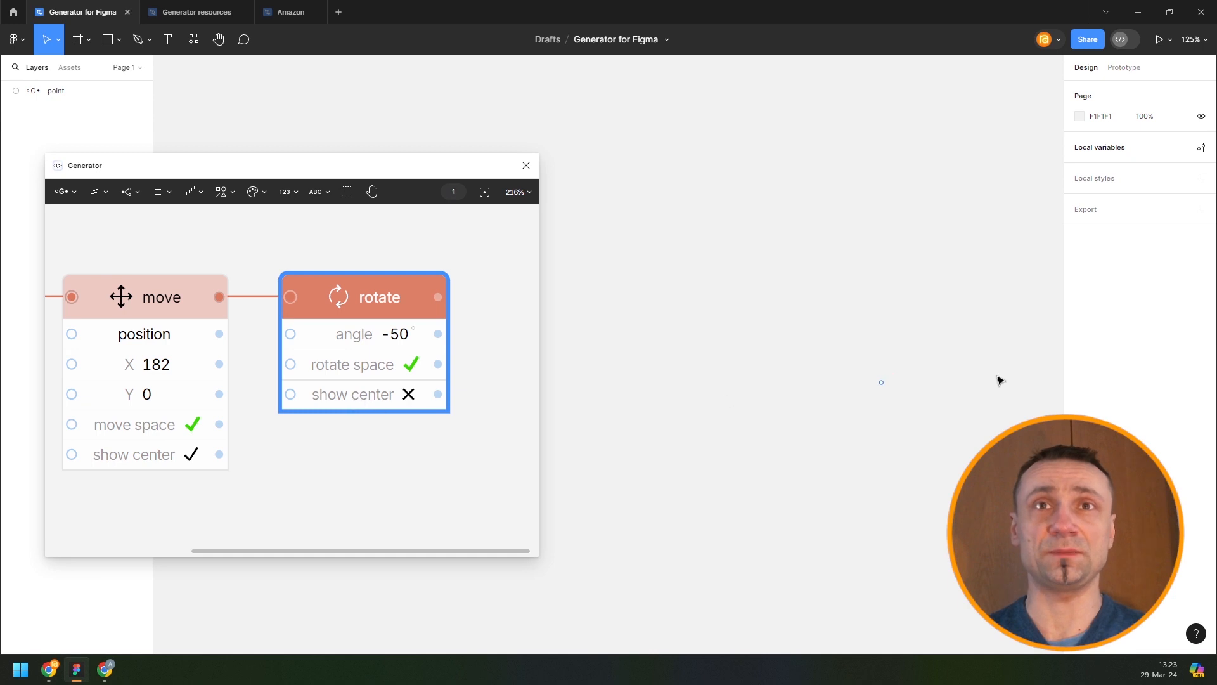
pyautogui.click(374, 397)
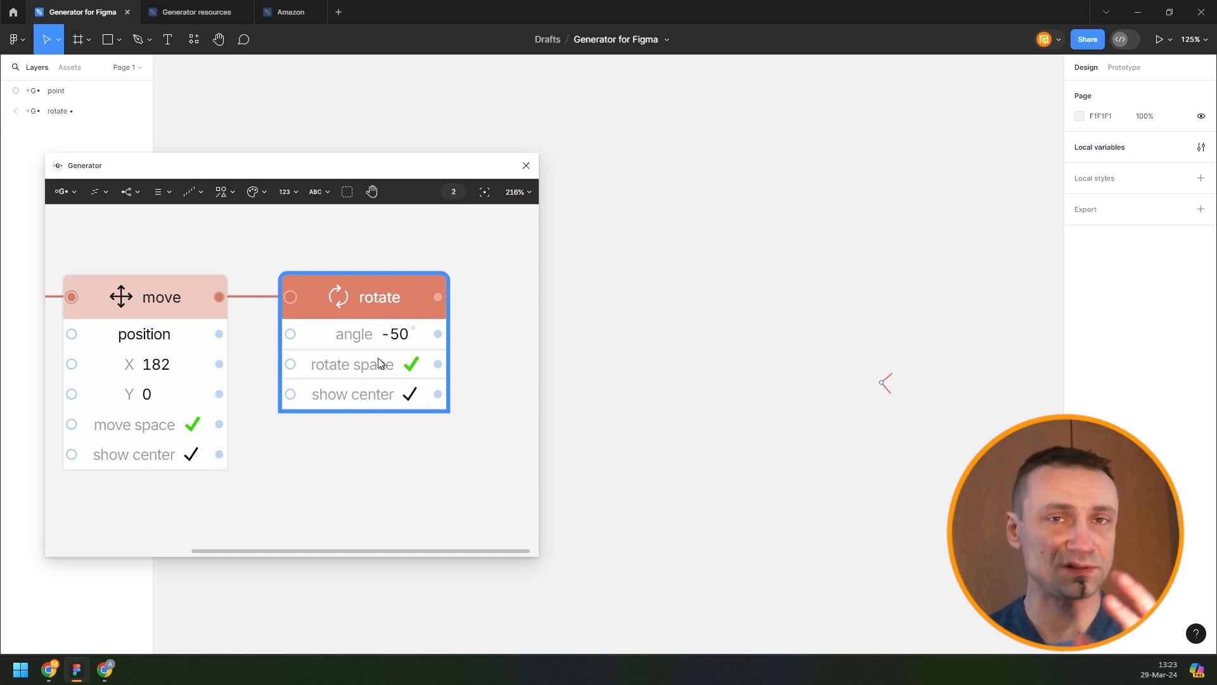
# Step: Turn off move space in the move node and set the rotate node's angle to 37°
pyautogui.click(155, 431)
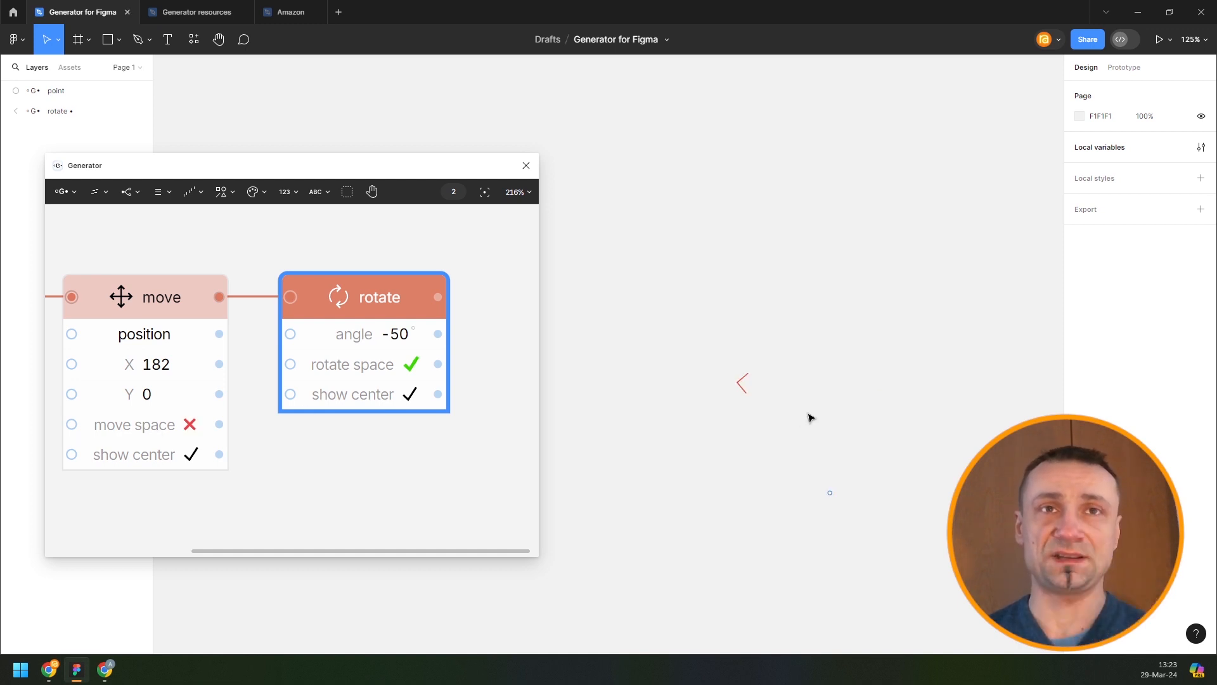
pyautogui.click(388, 334)
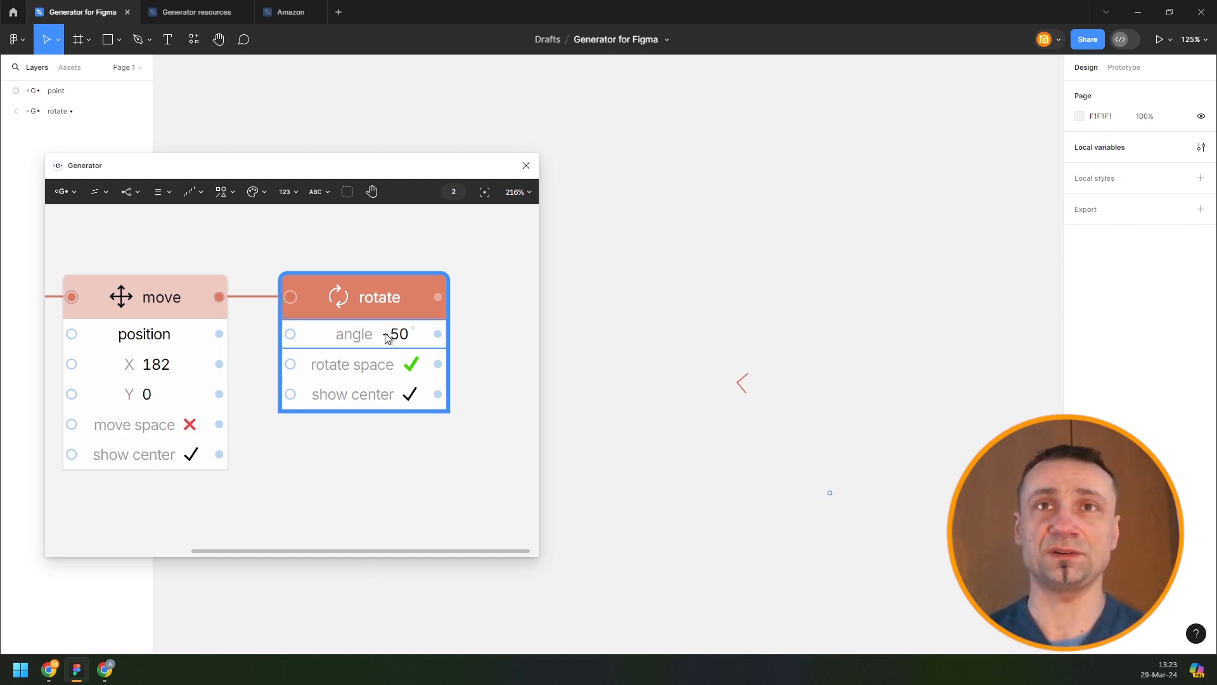
pyautogui.press('BackSpace')
pyautogui.press('BackSpace')
pyautogui.press('BackSpace')
pyautogui.write('37')
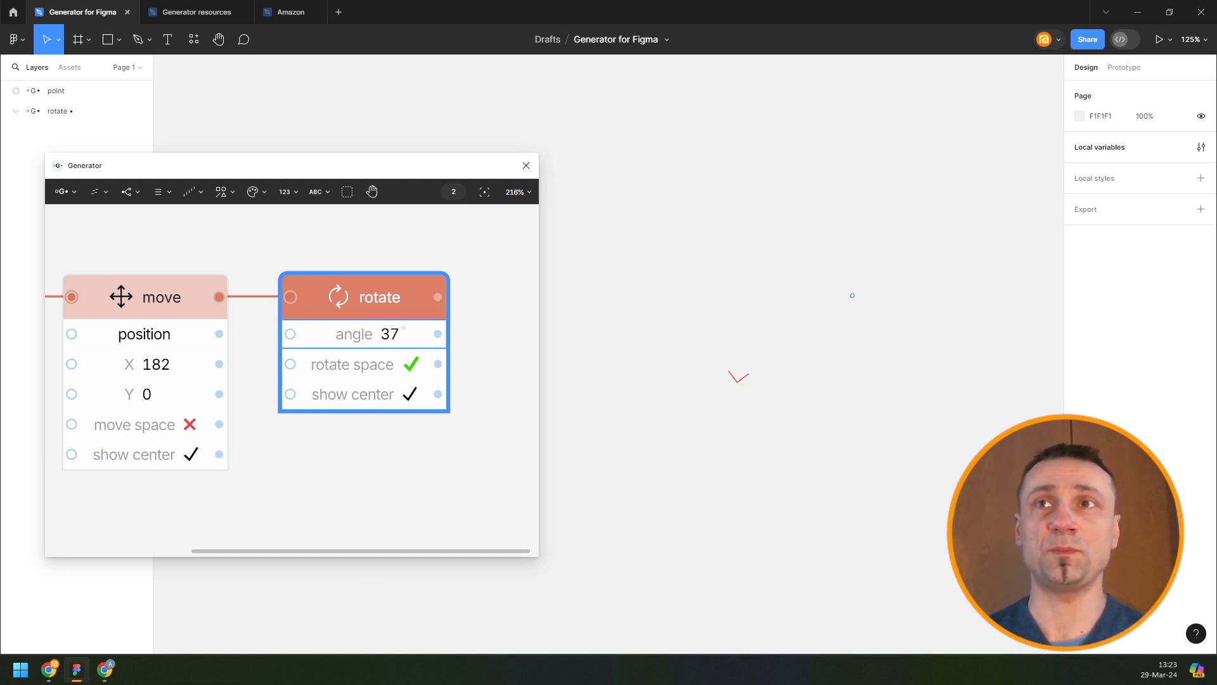
# Step: Set the move node's X position to 243 and place the rotate node farther away from the move node
pyautogui.moveTo(135, 364); pyautogui.dragTo(158, 364)
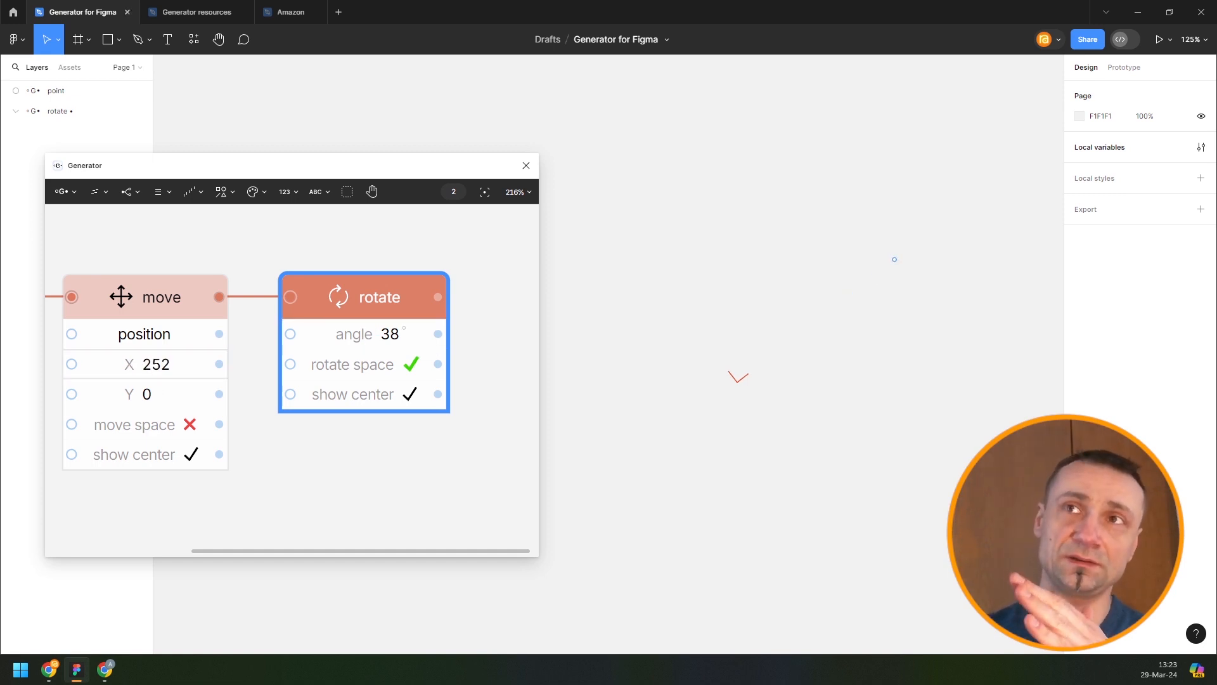
pyautogui.moveTo(164, 364); pyautogui.dragTo(129, 348)
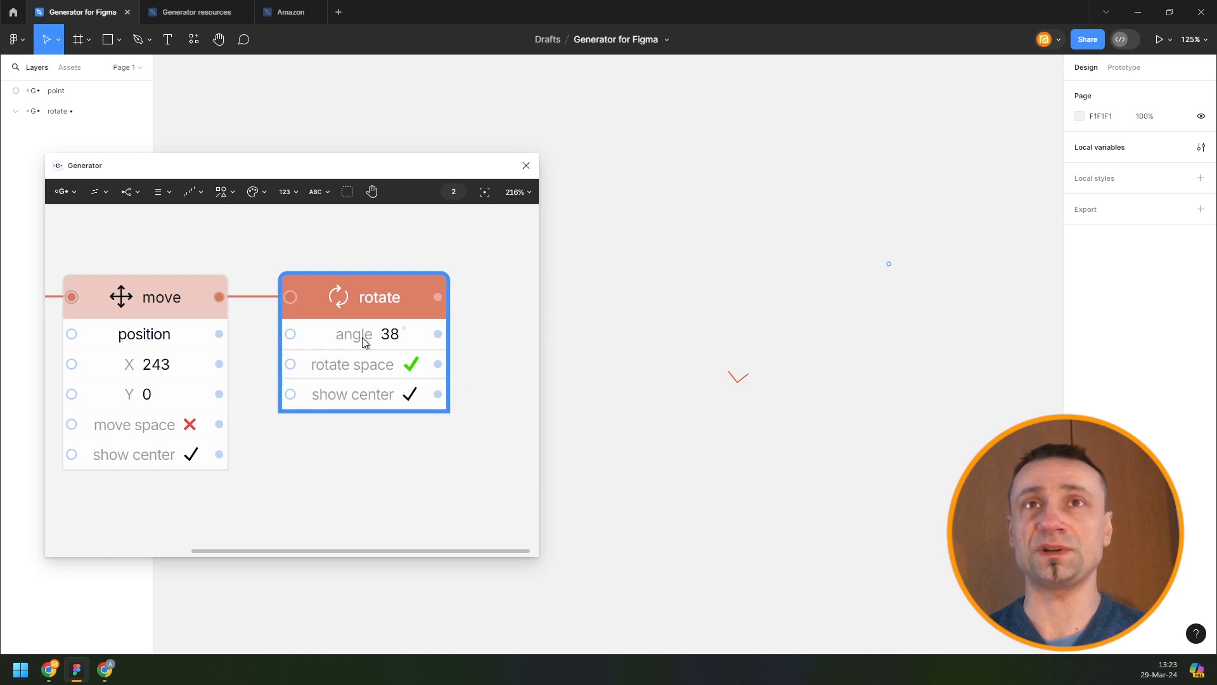
pyautogui.scroll(-5, 198, 342)
pyautogui.moveTo(270, 317); pyautogui.dragTo(420, 315)
pyautogui.moveTo(328, 258); pyautogui.dragTo(287, 259)
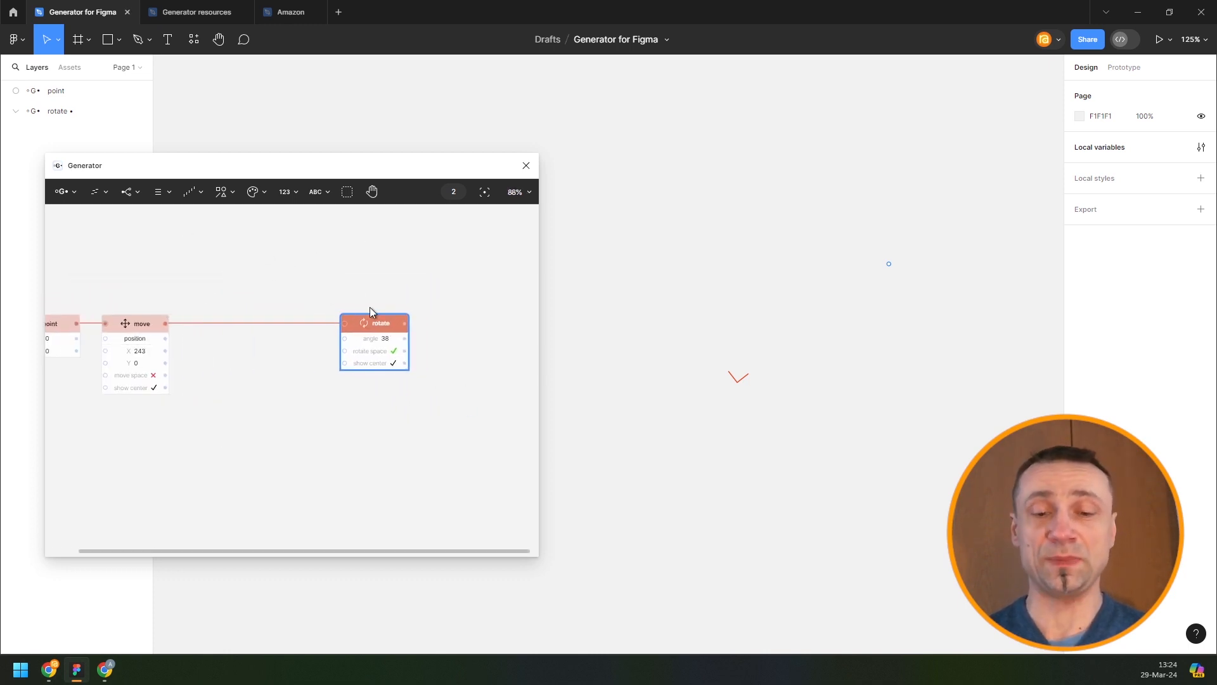
# Step: Add a repeat node after the rotate node, slightly below it, and move the Generator window off the layer list
pyautogui.hotkey('ctrl', '/')
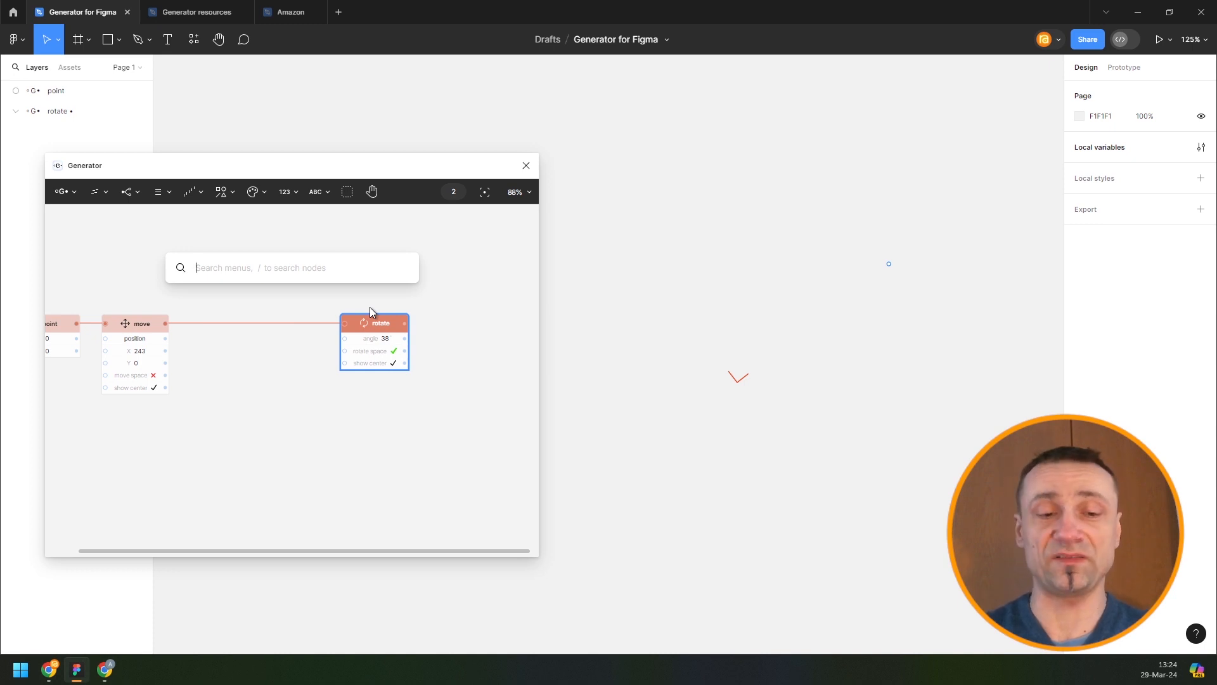
pyautogui.write('re')
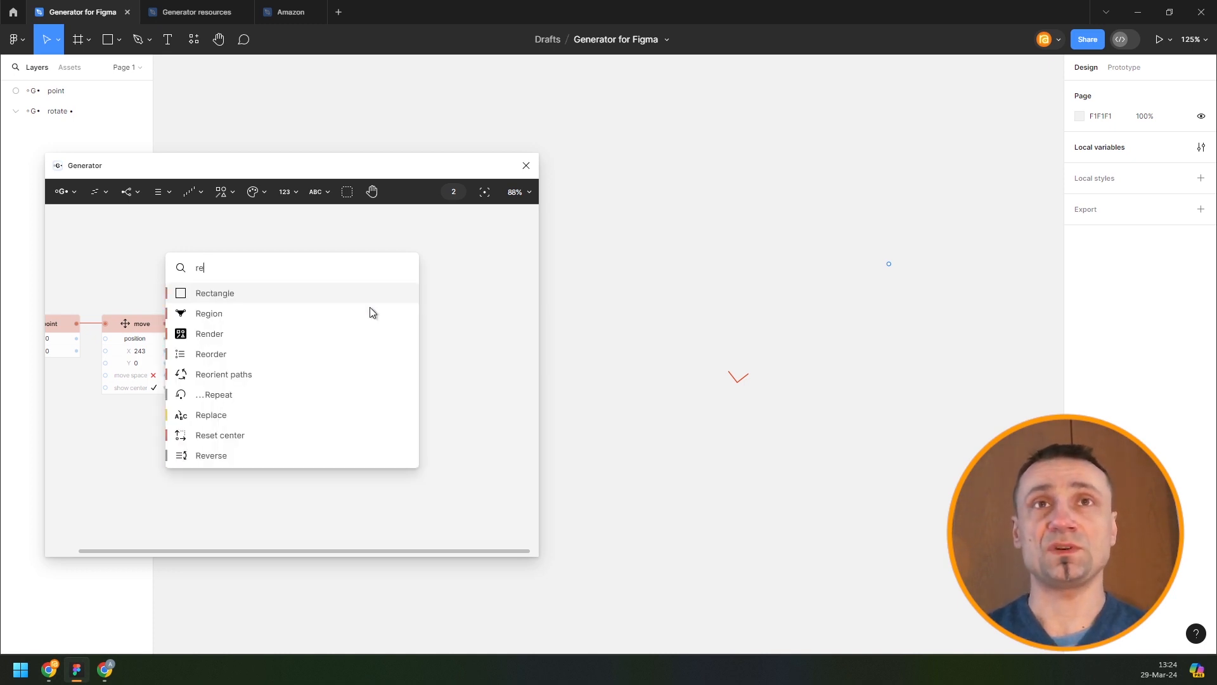
pyautogui.write('p')
pyautogui.press('Return')
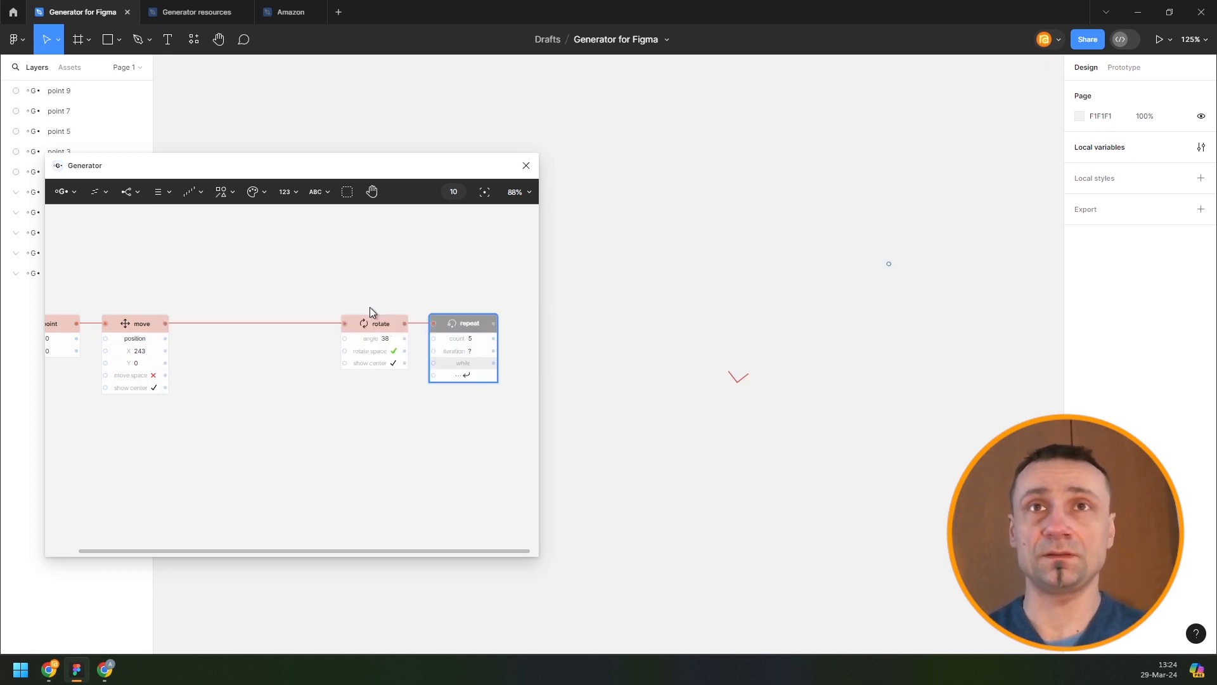
pyautogui.moveTo(466, 323); pyautogui.dragTo(488, 365)
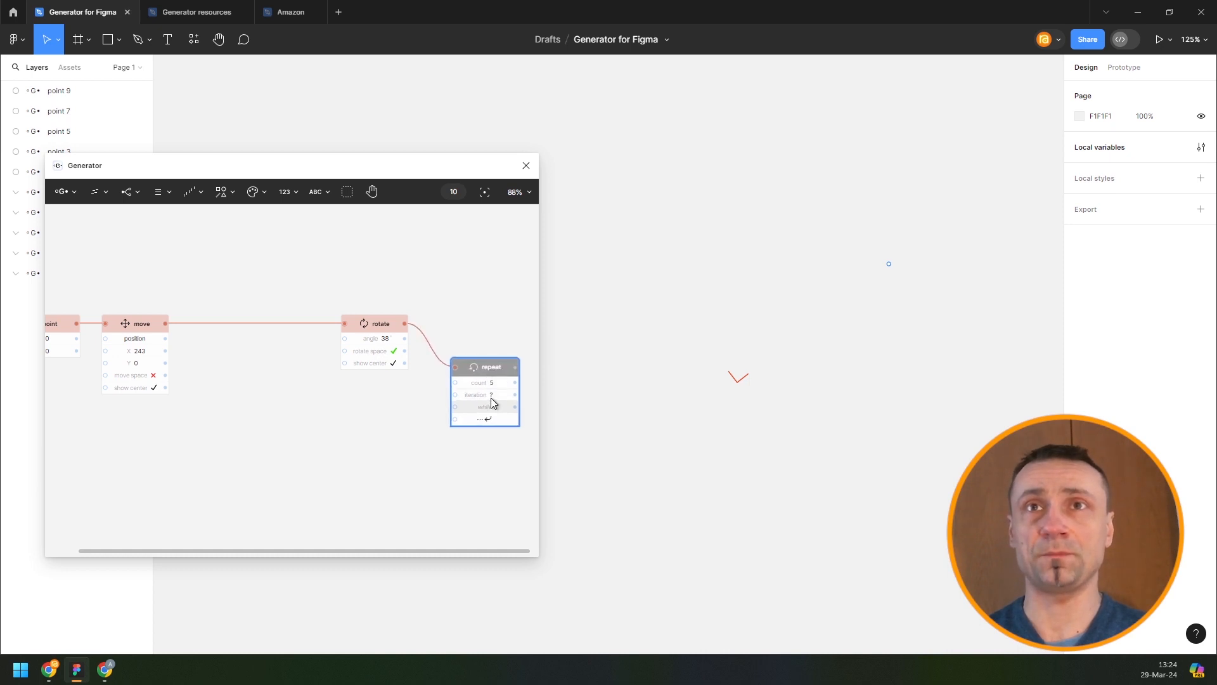
pyautogui.scroll(5, 490, 367)
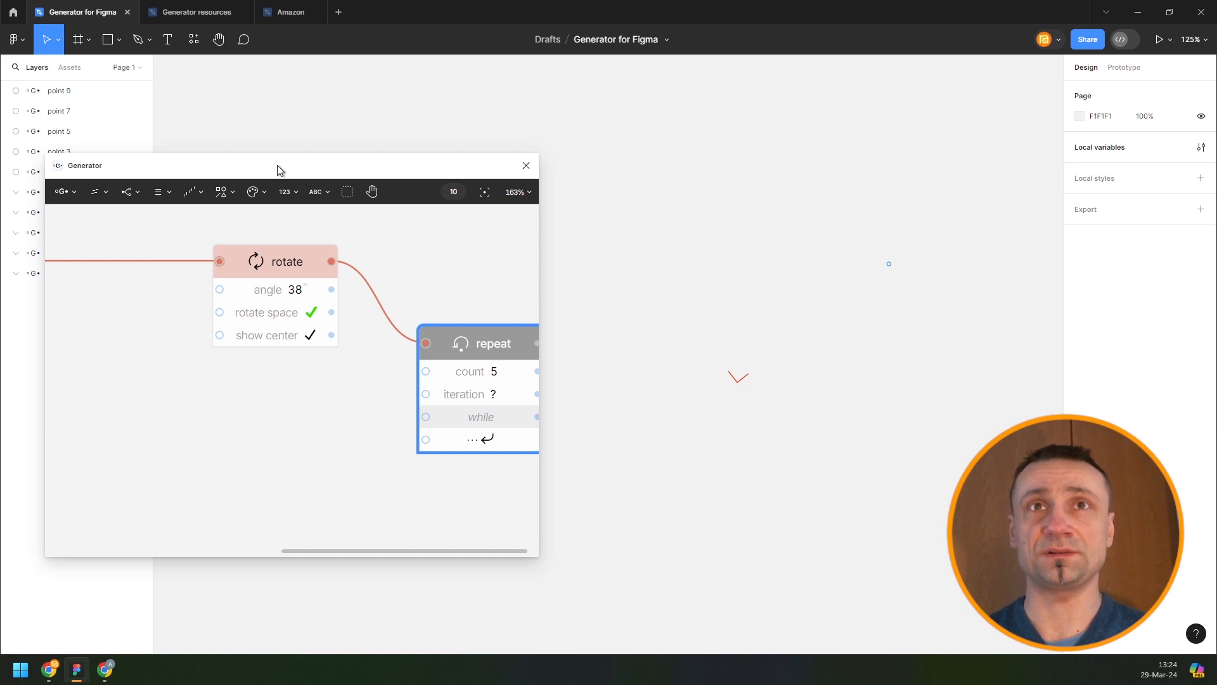
pyautogui.moveTo(277, 169); pyautogui.dragTo(467, 186)
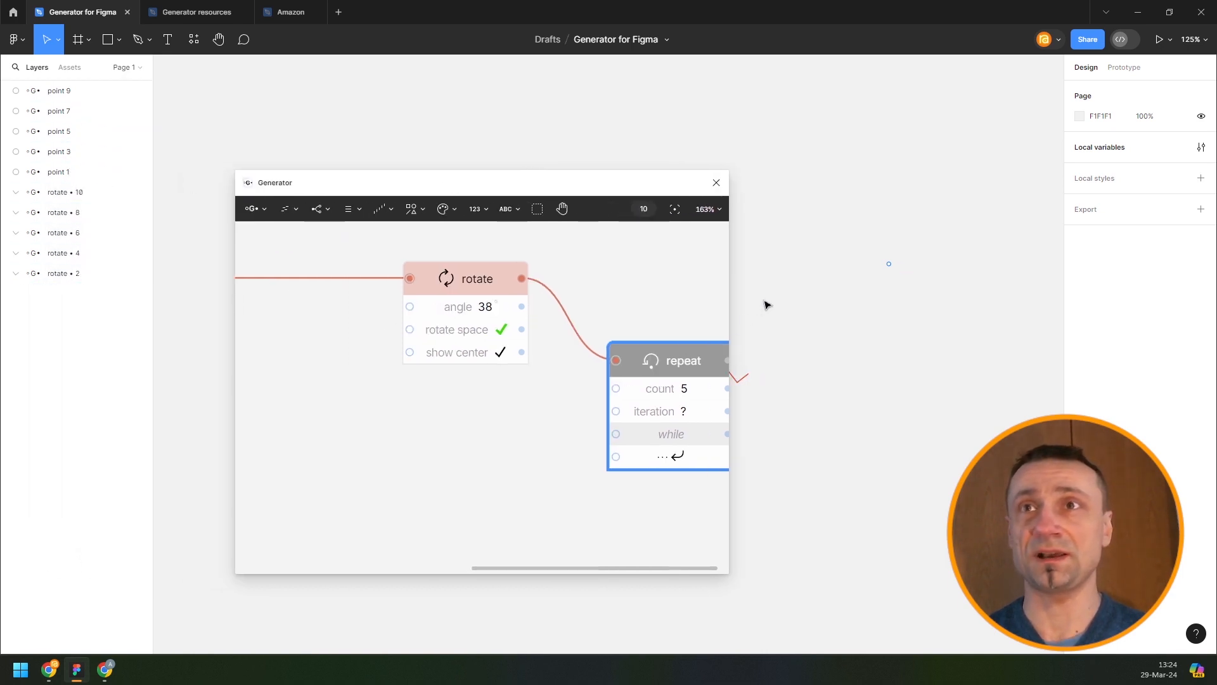
# Step: Turn off show center in the rotate node
pyautogui.moveTo(765, 301); pyautogui.dragTo(881, 303)
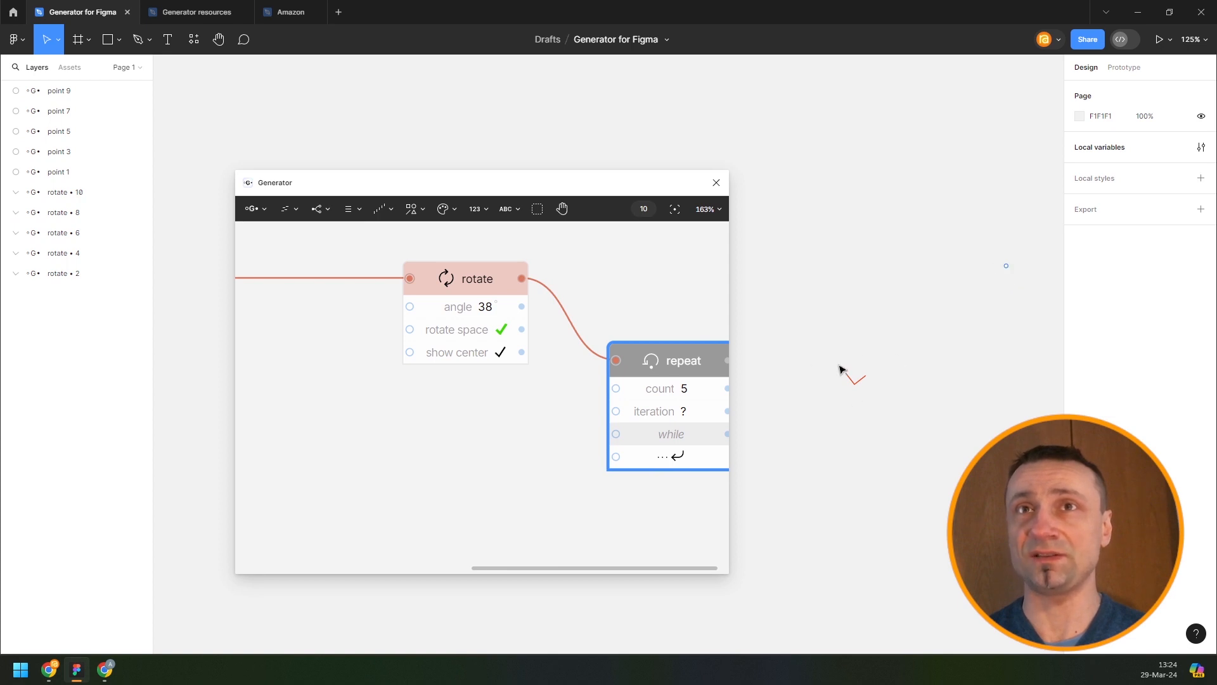
pyautogui.click(458, 352)
pyautogui.moveTo(665, 271); pyautogui.dragTo(540, 270)
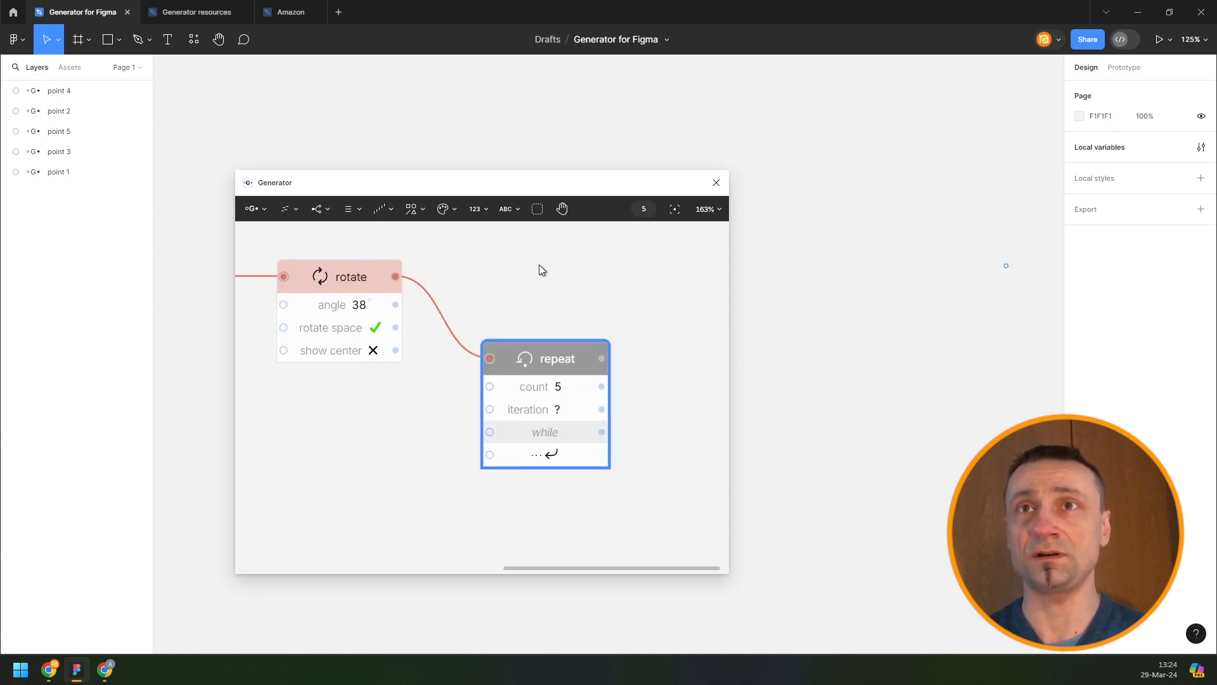
# Step: Add a range node and place it below the connection between the move and rotate nodes
pyautogui.scroll(-4, 469, 279)
pyautogui.moveTo(469, 278); pyautogui.dragTo(619, 274)
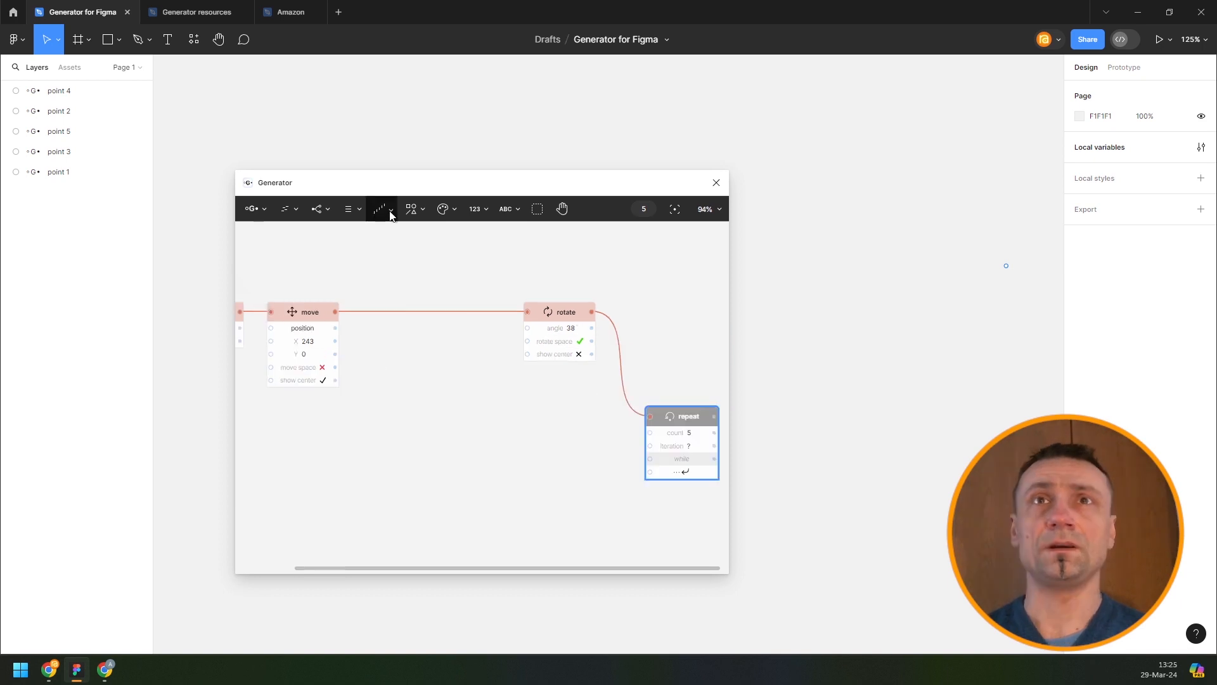
pyautogui.click(389, 210)
pyautogui.click(387, 283)
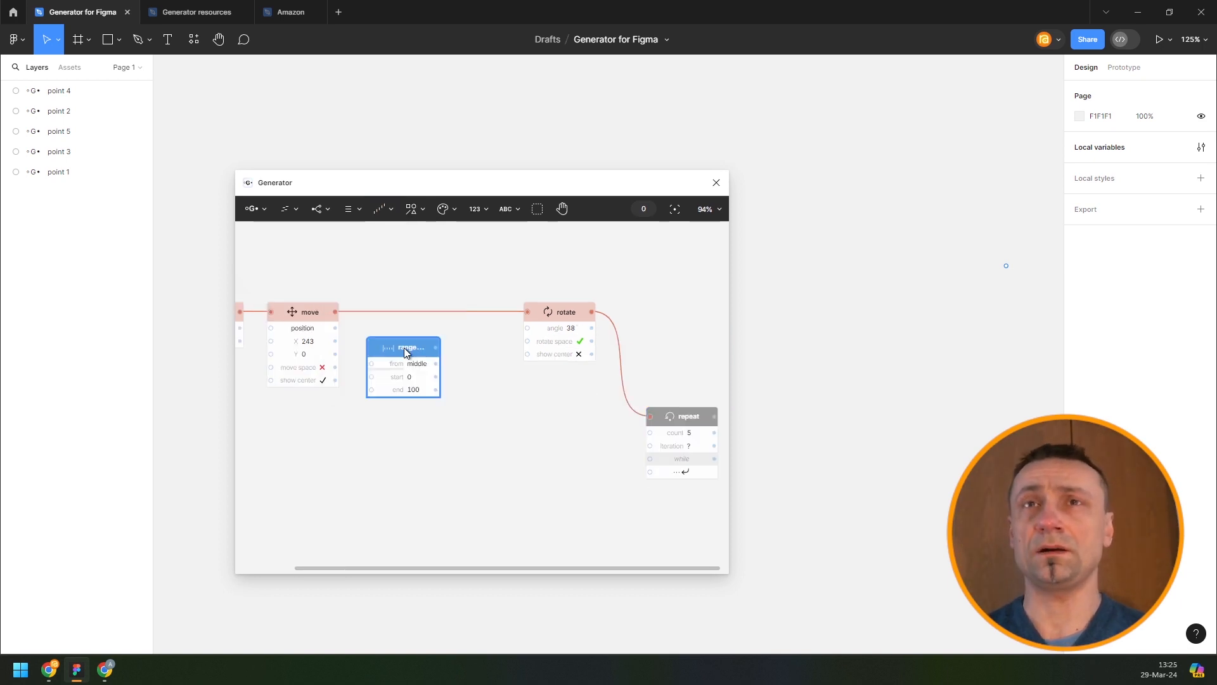
pyautogui.moveTo(404, 347); pyautogui.dragTo(452, 447)
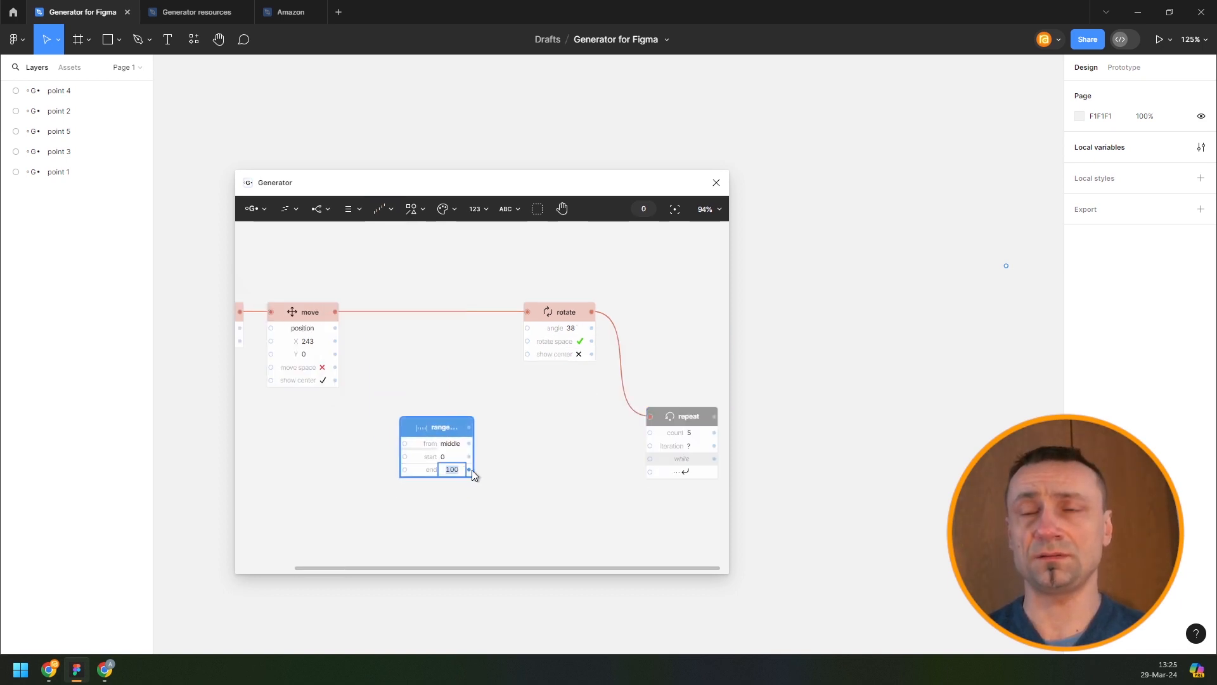
# Step: Set the range node's end to 360 and its from option to start
pyautogui.write('360')
pyautogui.press('Return')
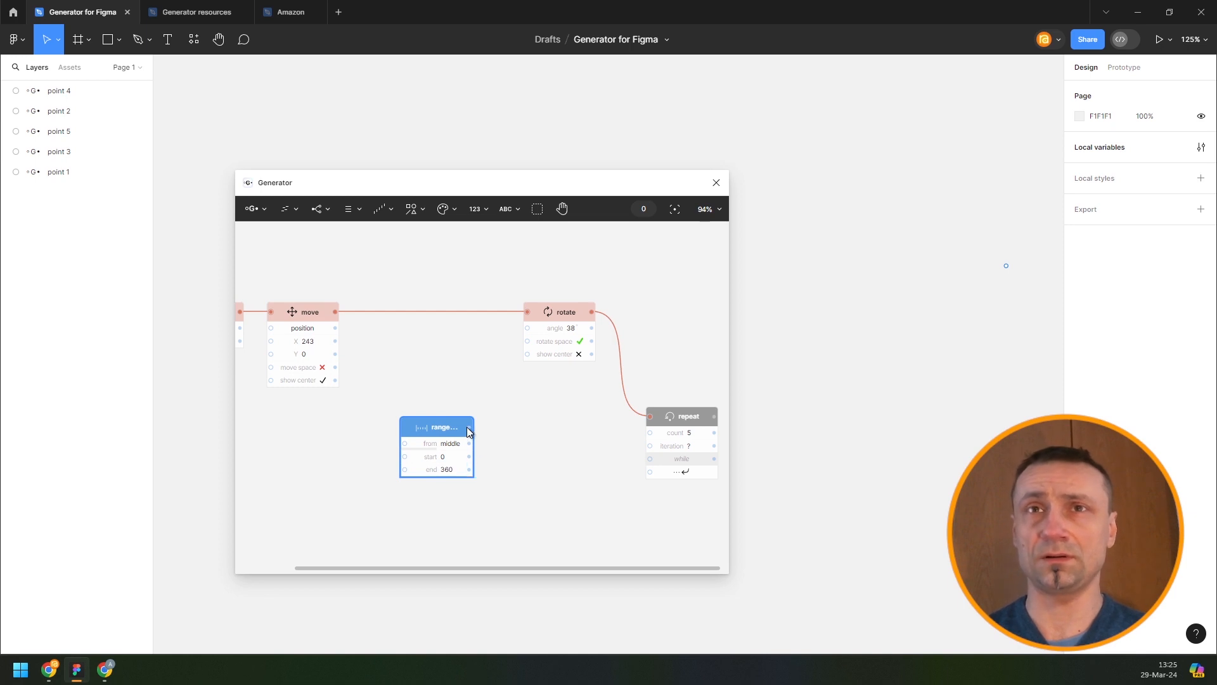
pyautogui.click(456, 446)
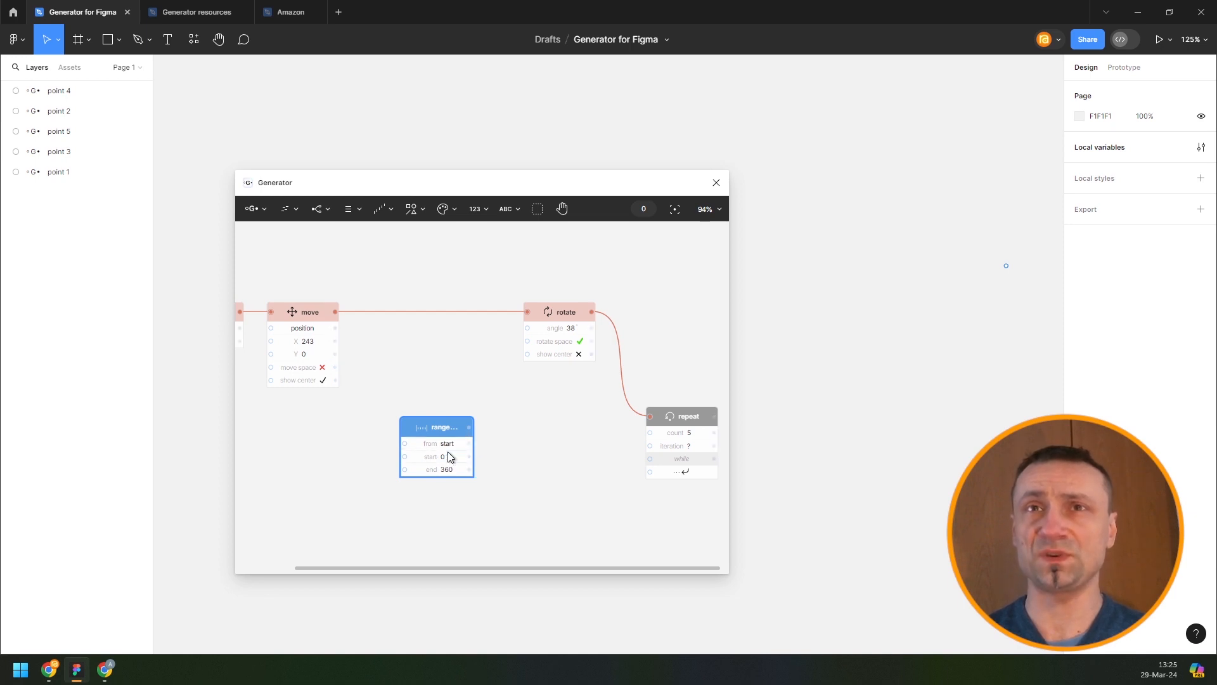
# Step: Connect the range node's output to the rotate node's angle and to the repeat node's loop-back input
pyautogui.moveTo(469, 427); pyautogui.dragTo(547, 338)
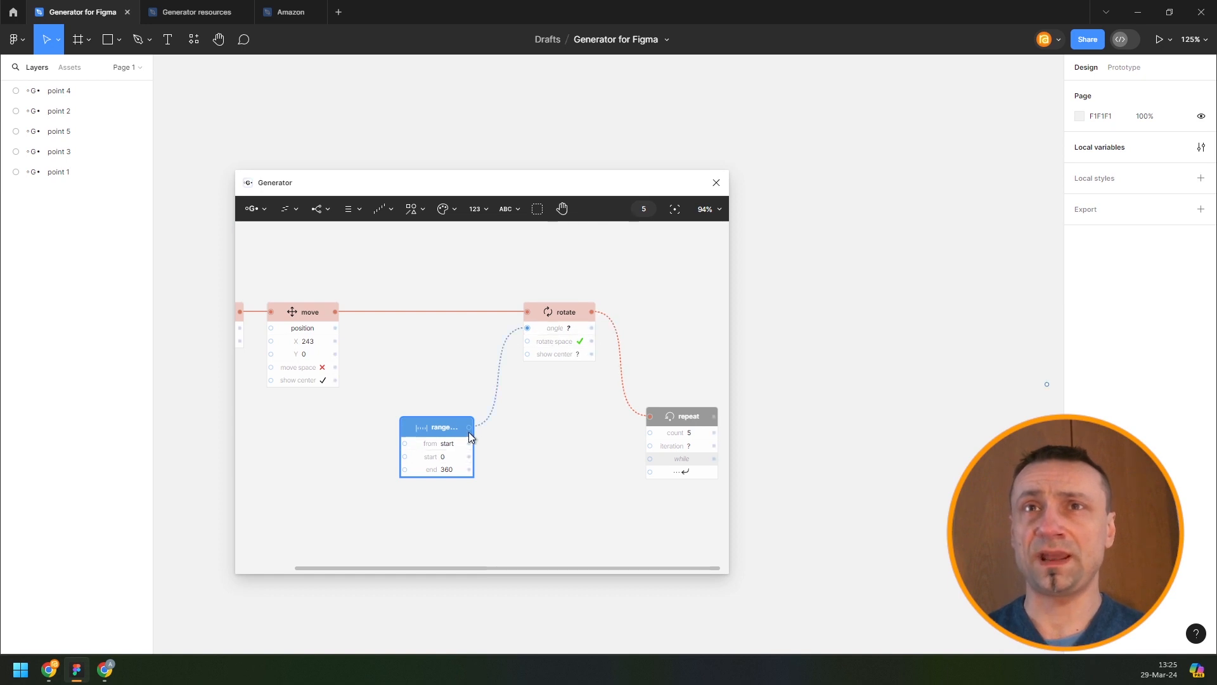
pyautogui.moveTo(469, 427); pyautogui.dragTo(690, 472)
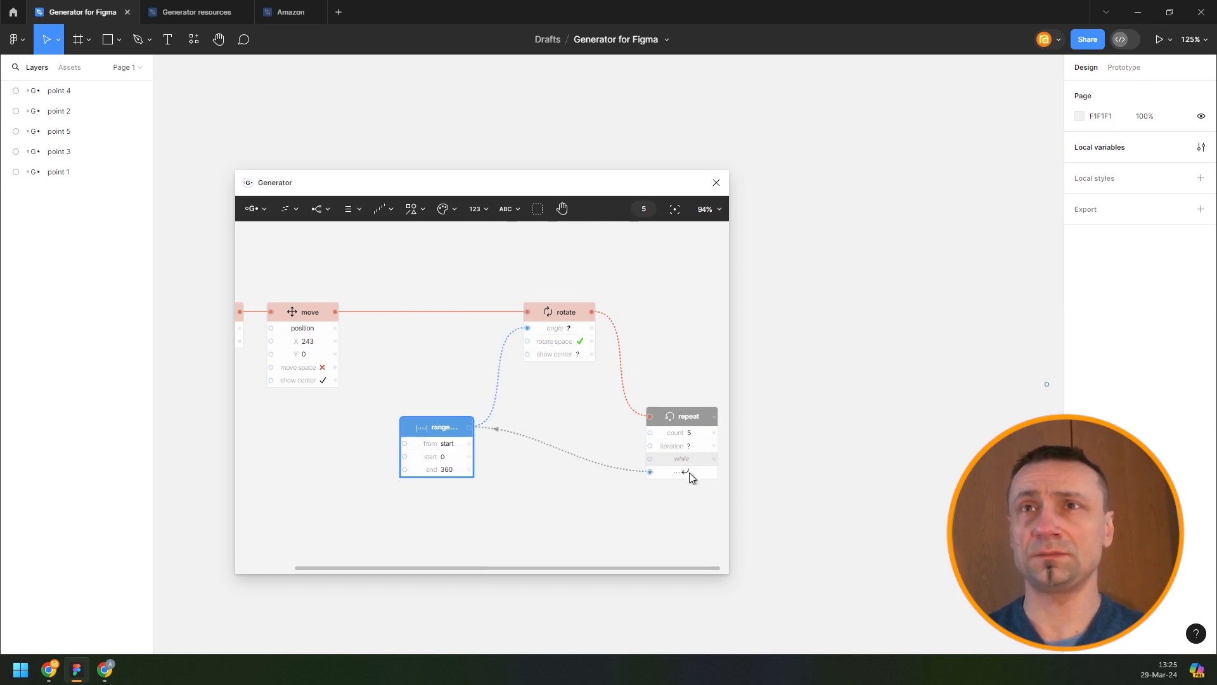
# Step: Set the repeat node's count to 7
pyautogui.scroll(-3, 893, 311)
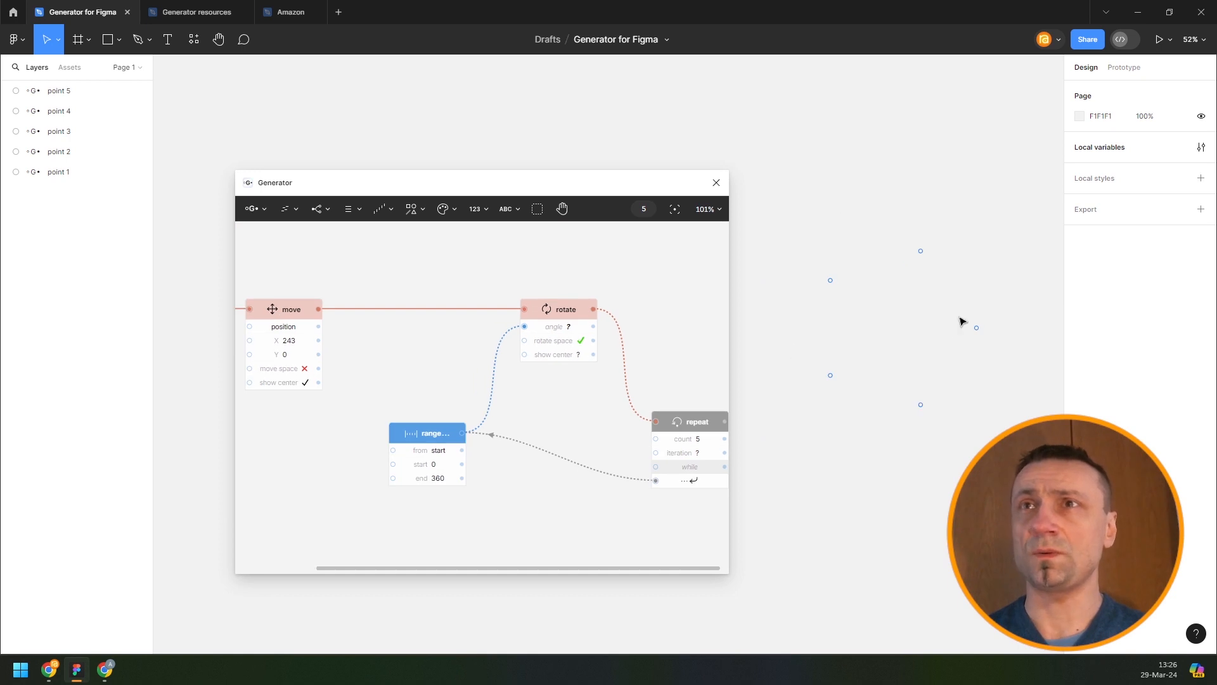
pyautogui.moveTo(604, 397); pyautogui.dragTo(500, 345)
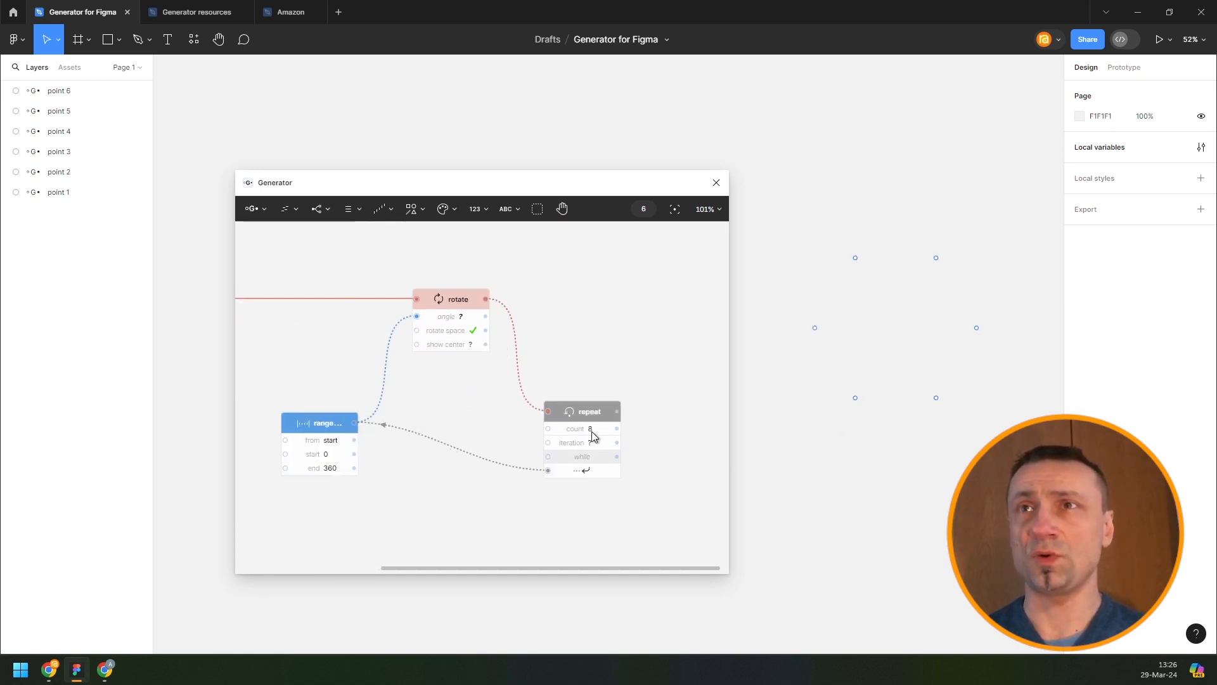
pyautogui.moveTo(524, 295); pyautogui.dragTo(417, 295)
# Step: Add a Vector path node beside the repeat node and connect the repeat output to the path's points input
pyautogui.click(470, 412)
pyautogui.hotkey('ctrl', '/')
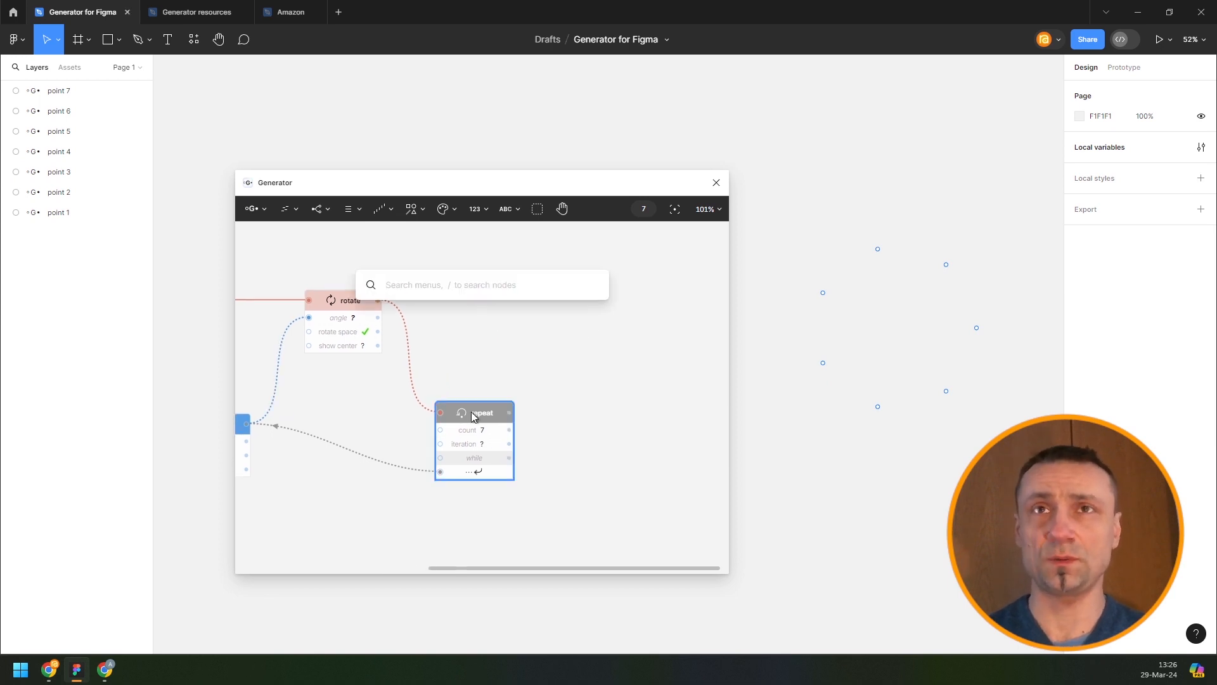
pyautogui.write('ve')
pyautogui.press('BackSpace')
pyautogui.press('BackSpace')
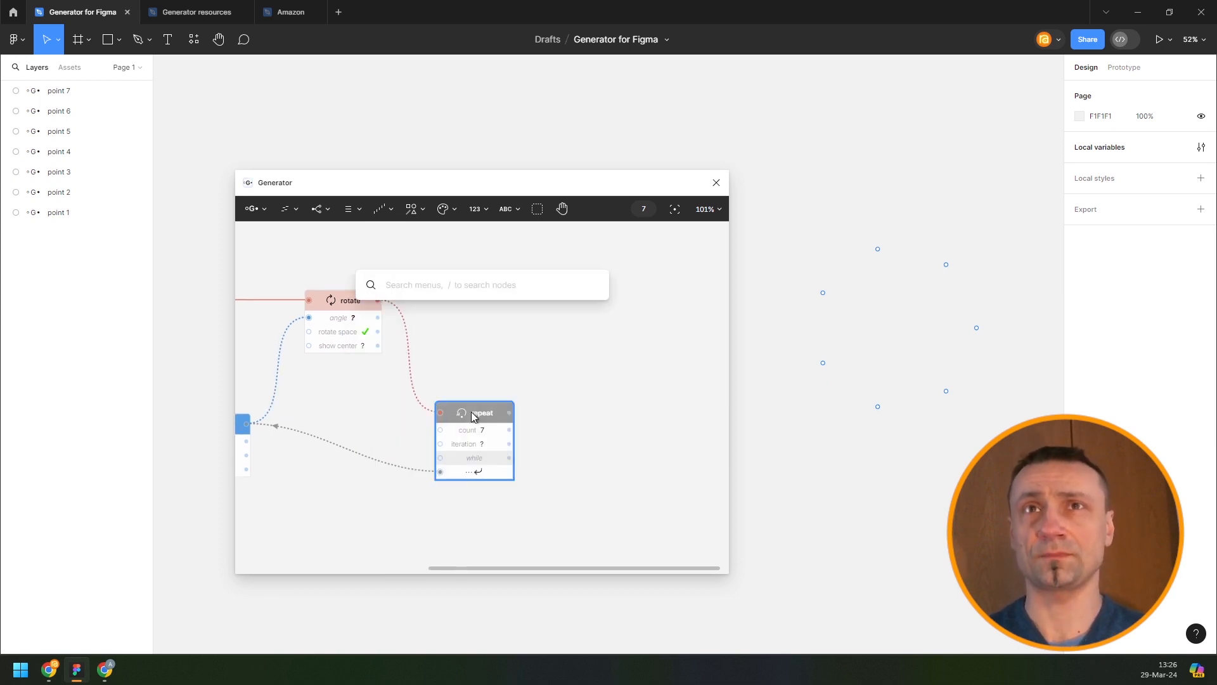
pyautogui.write('path')
pyautogui.press('Down')
pyautogui.press('Up')
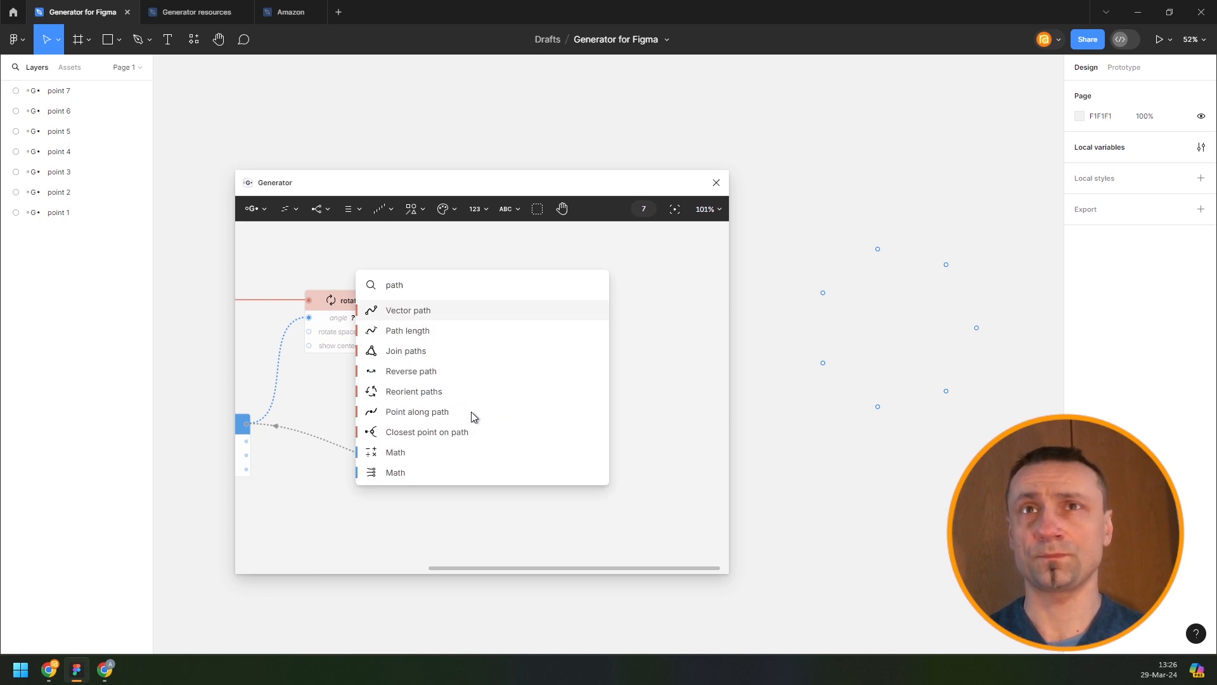
pyautogui.press('Return')
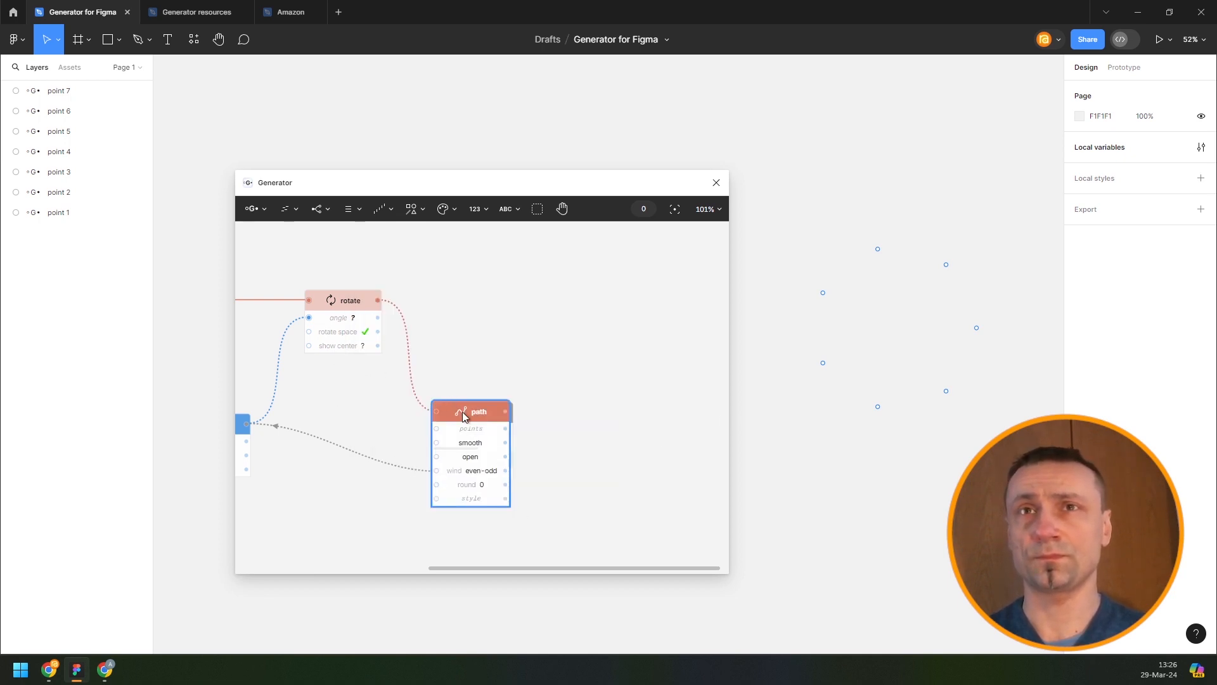
pyautogui.moveTo(462, 412); pyautogui.dragTo(610, 405)
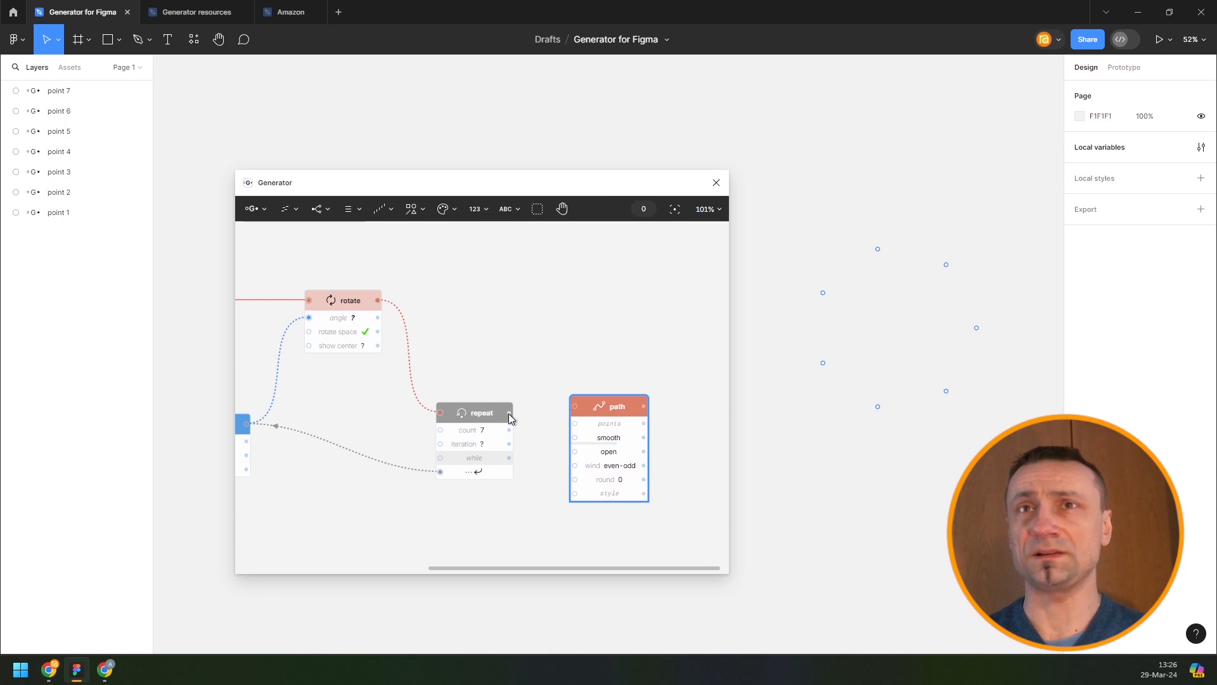
pyautogui.moveTo(508, 413); pyautogui.dragTo(614, 401)
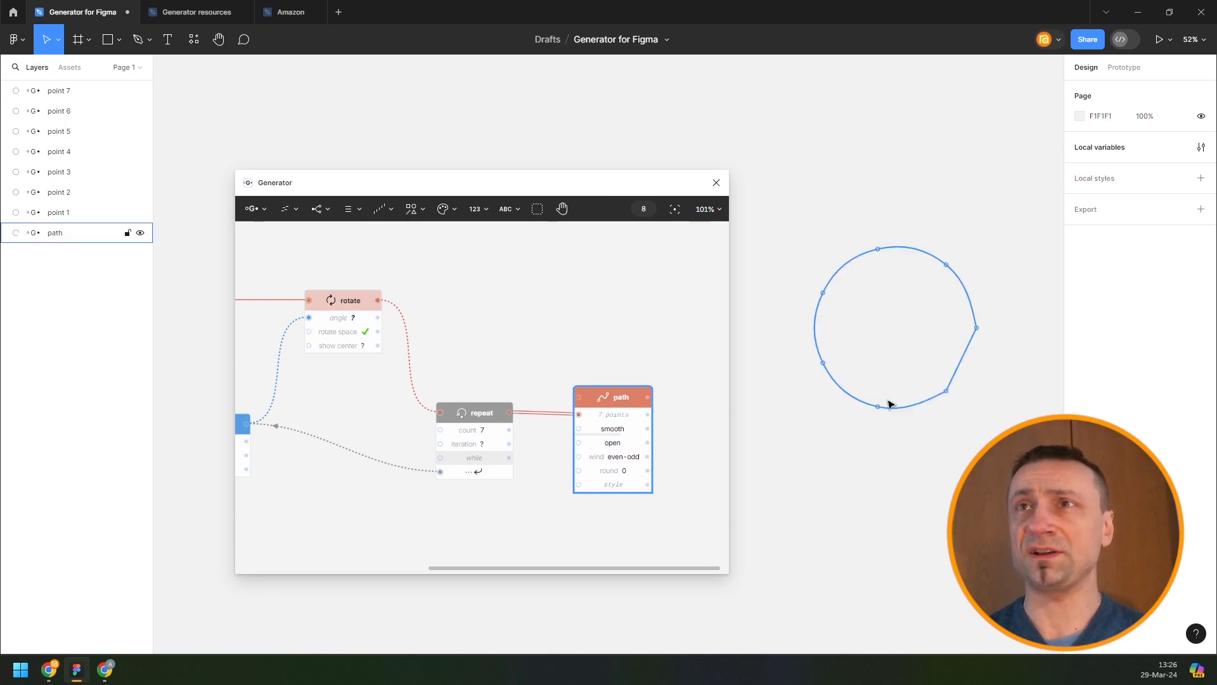
# Step: Try the linear curve type on the path node and switch it back to smooth
pyautogui.click(632, 431)
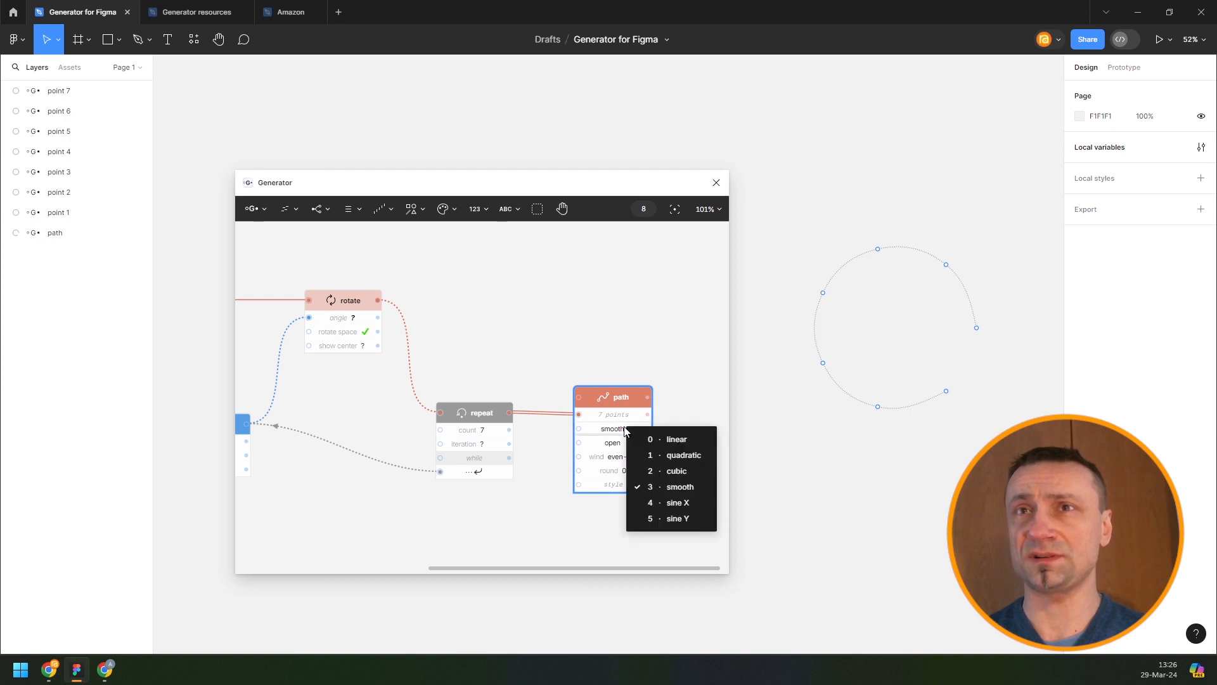
pyautogui.click(656, 435)
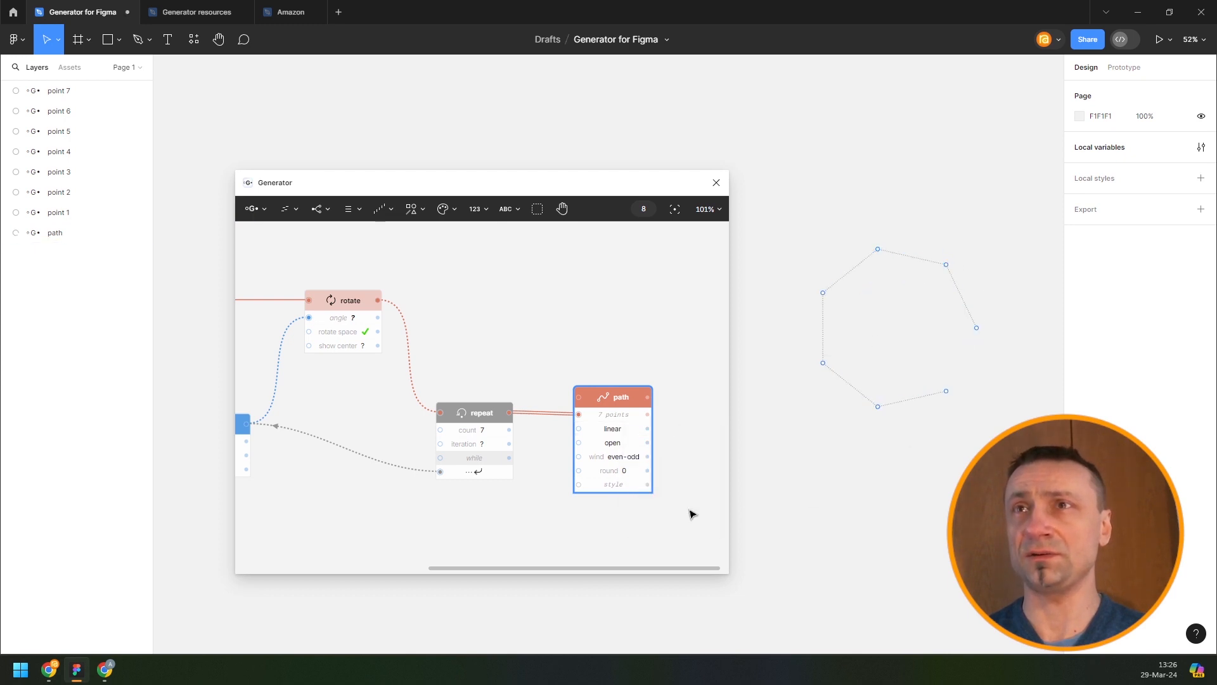
pyautogui.click(618, 431)
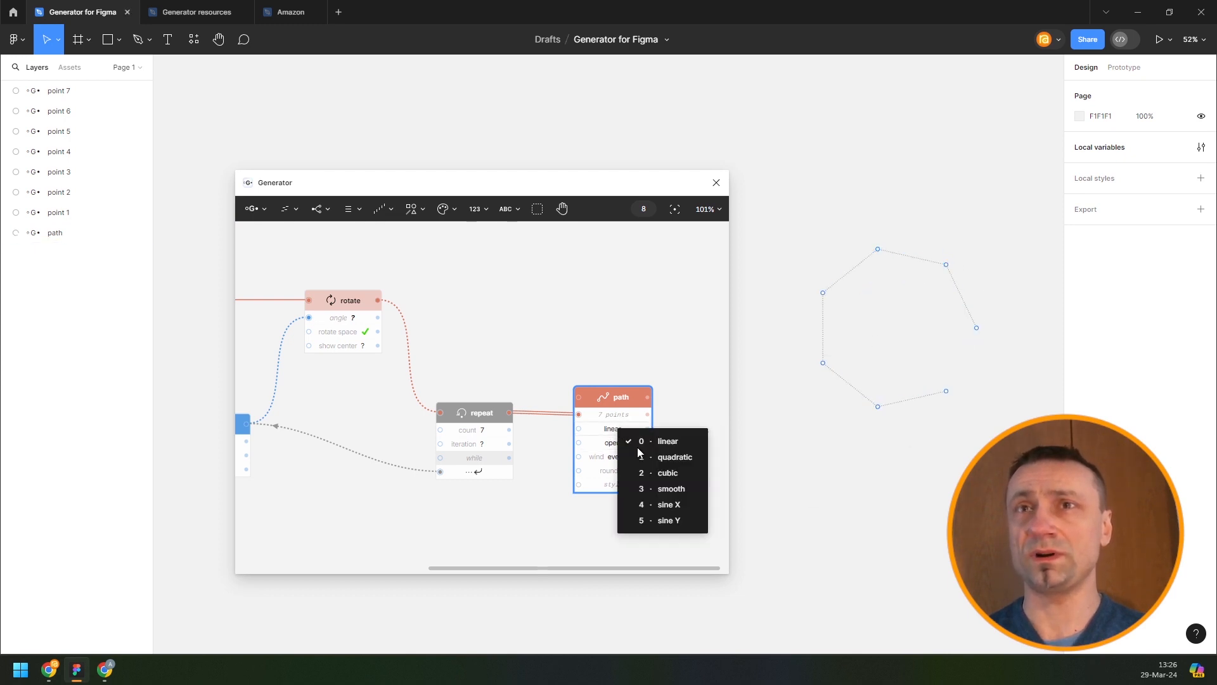
pyautogui.click(666, 488)
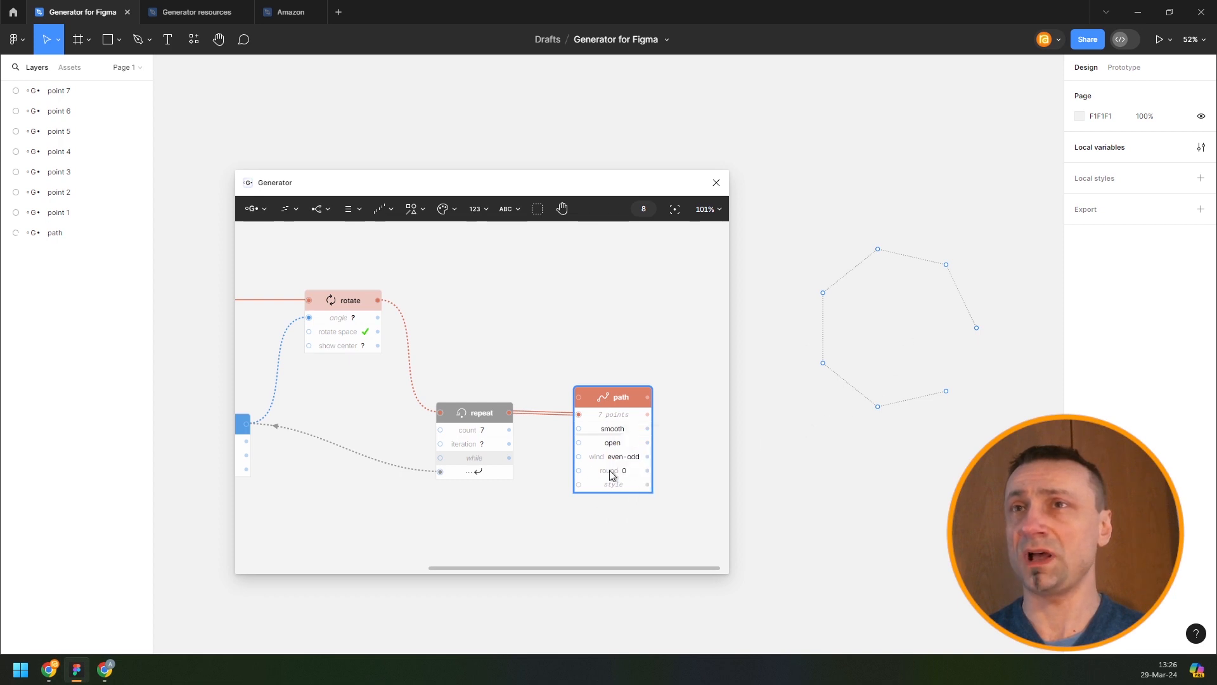
# Step: Set the path node from open to closed
pyautogui.click(625, 443)
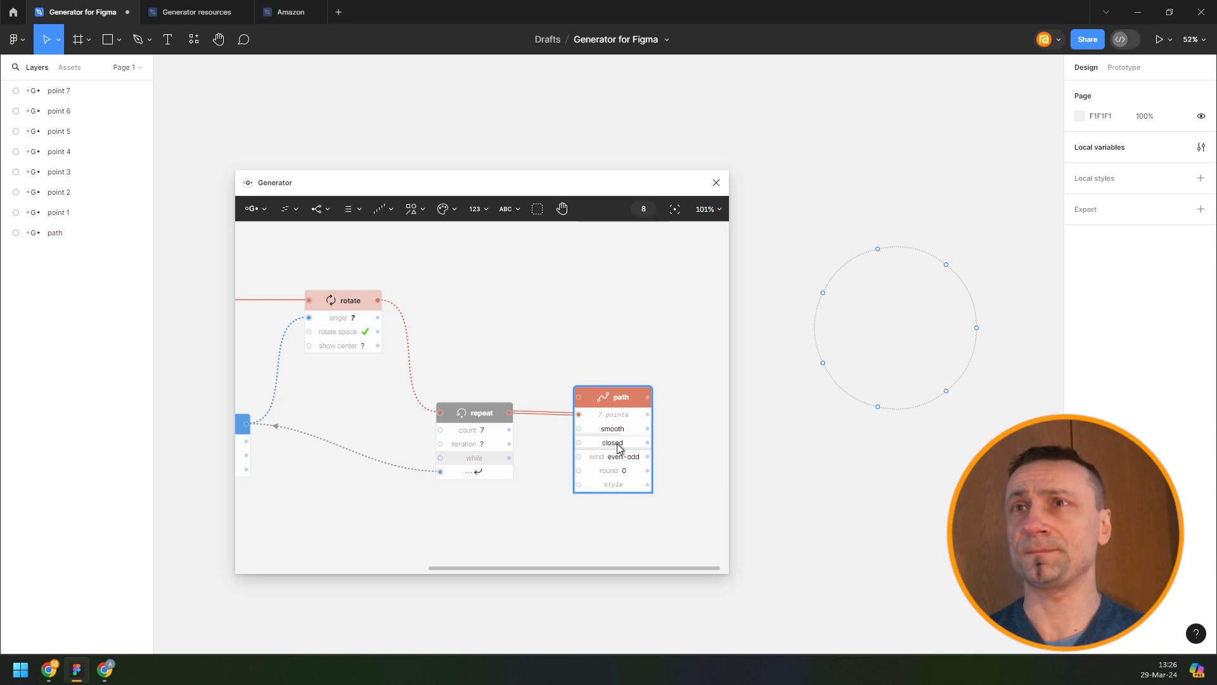
# Step: Add the Color stroke template below the repeat node and connect its stroke to the path's style input
pyautogui.scroll(-3, 620, 447)
pyautogui.click(294, 211)
pyautogui.moveTo(315, 265)
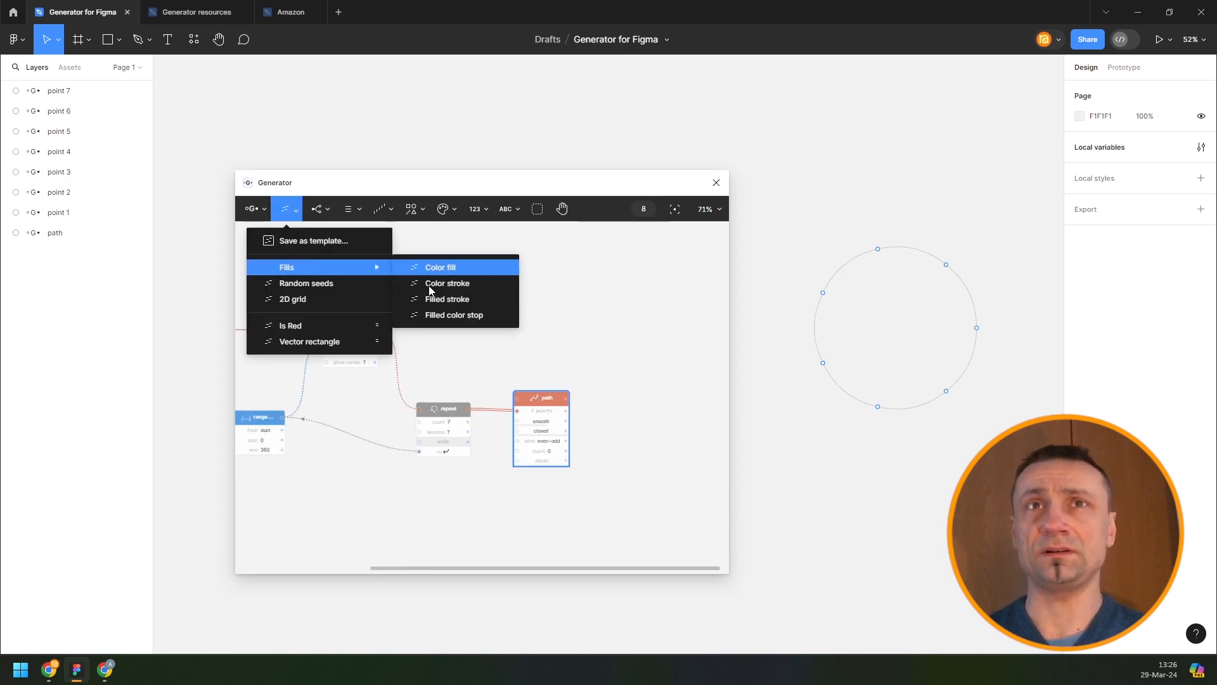
pyautogui.click(444, 277)
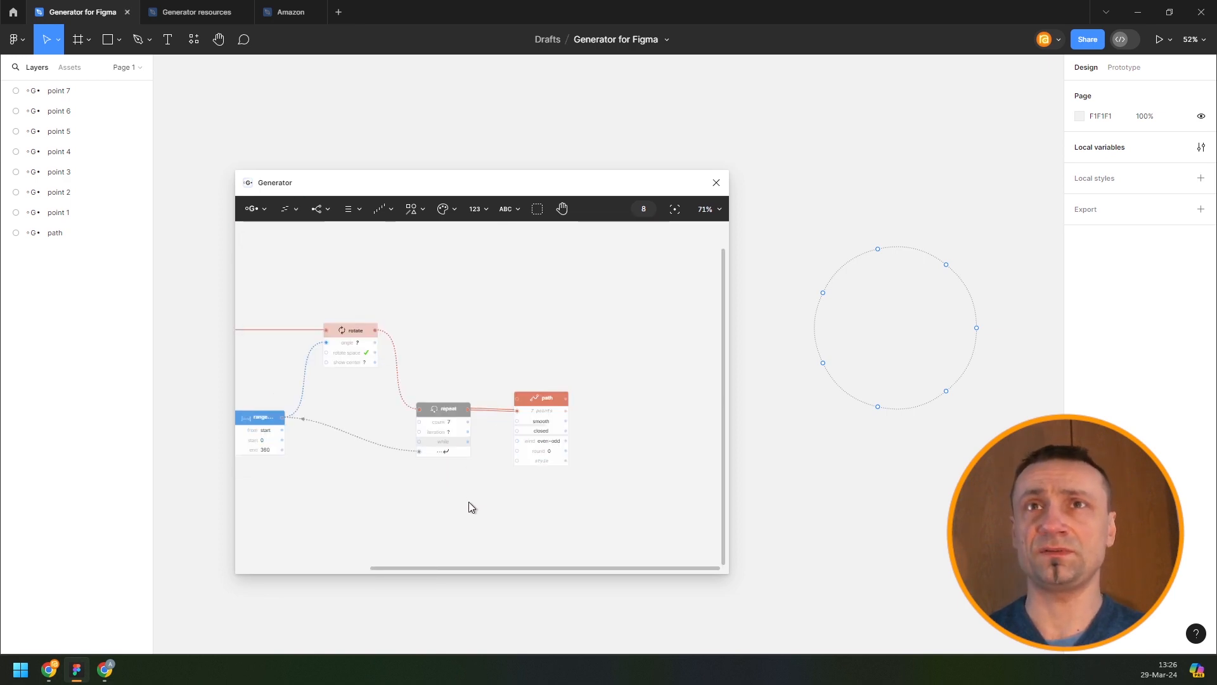
pyautogui.click(422, 500)
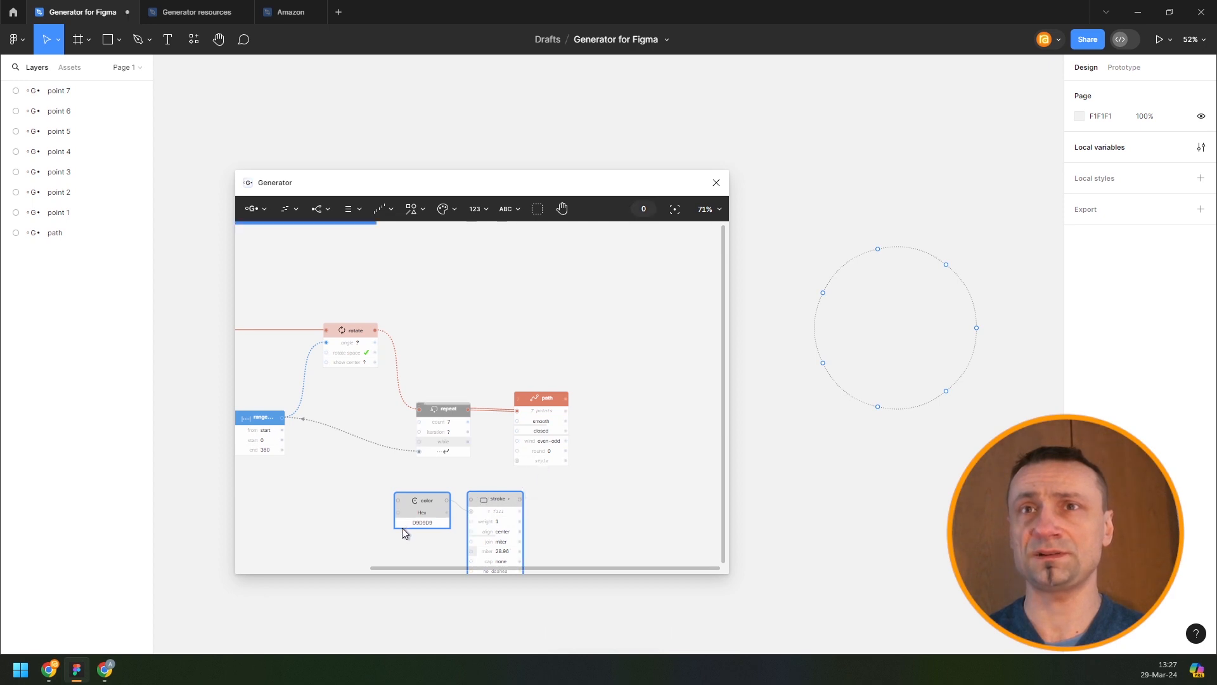
# Step: Set the stroke's color node to black (000000)
pyautogui.click(436, 522)
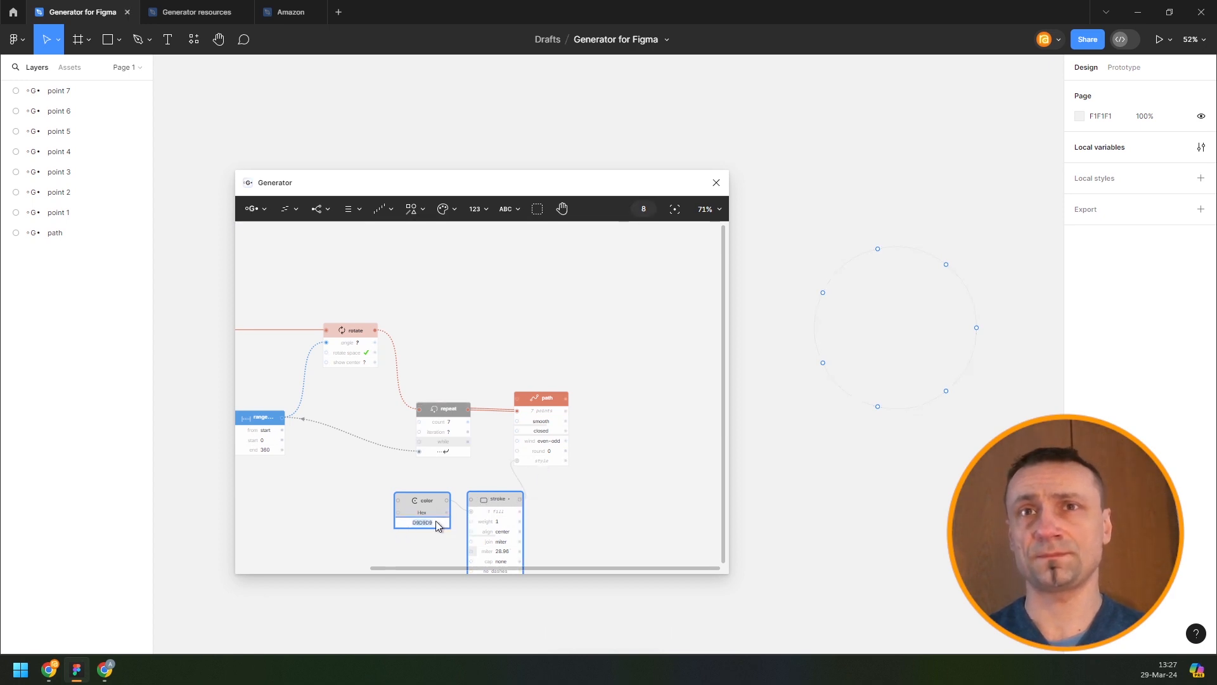
pyautogui.write('blac')
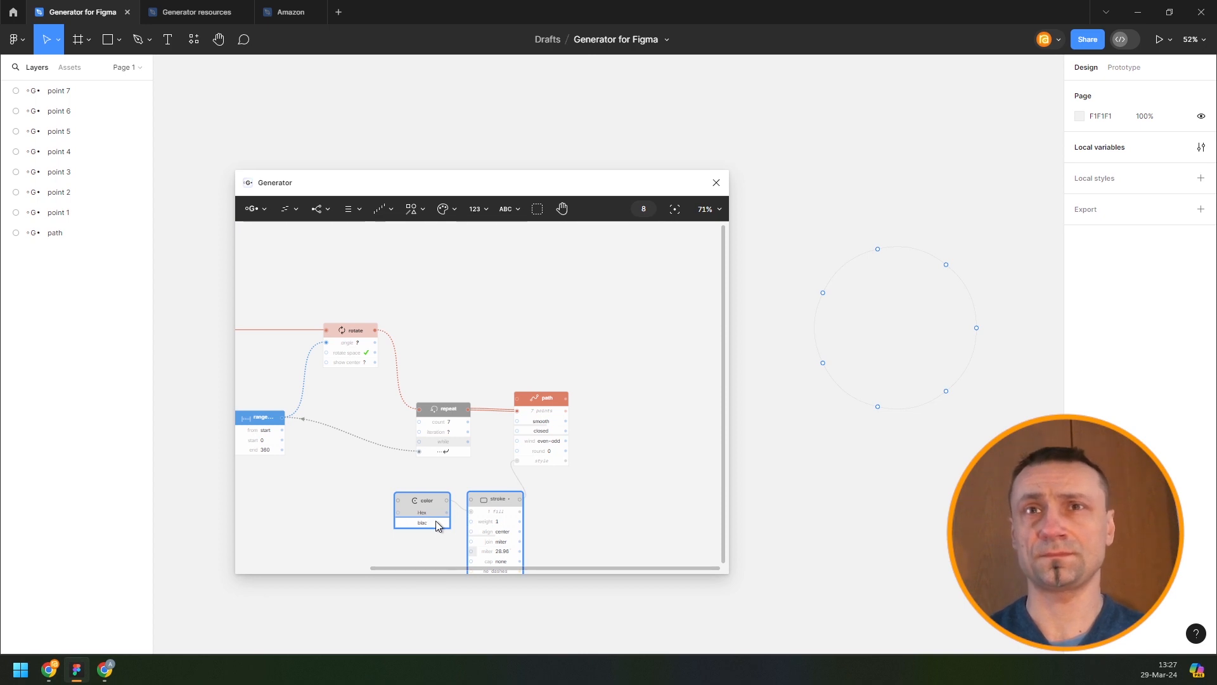
pyautogui.press('Return')
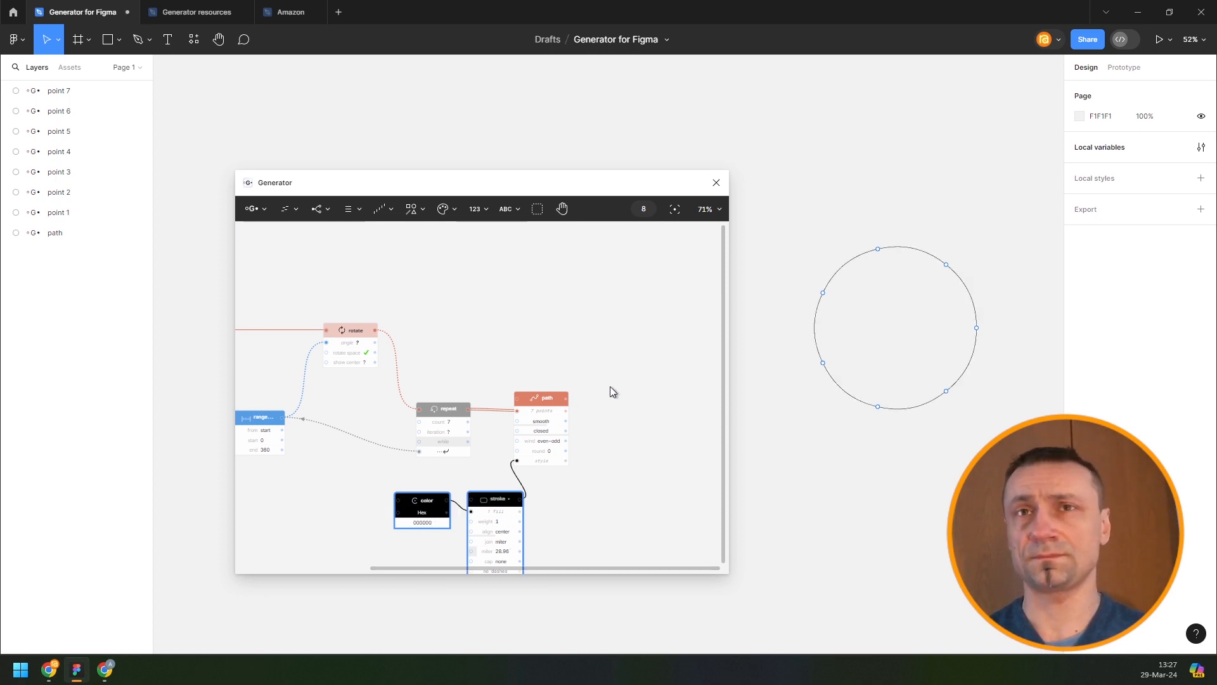
# Step: Move the Generator window over the layer list, away from the circle, and enlarge the circle on the canvas
pyautogui.scroll(-2, 541, 443)
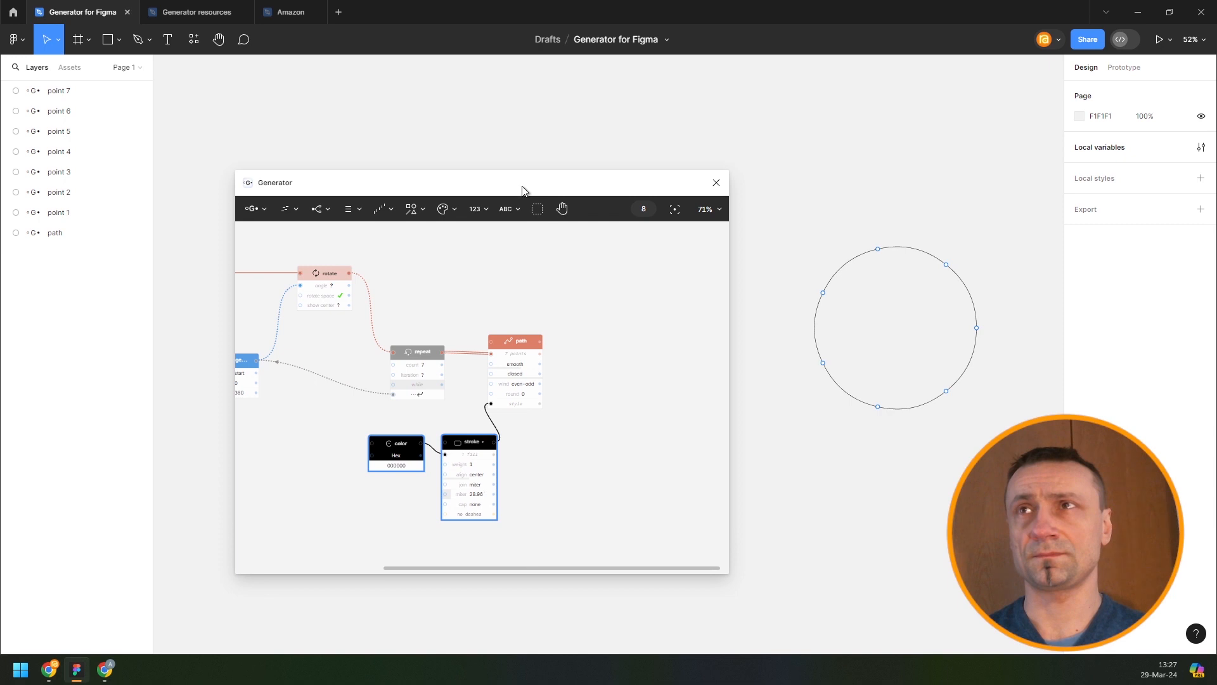
pyautogui.moveTo(431, 182); pyautogui.dragTo(236, 150)
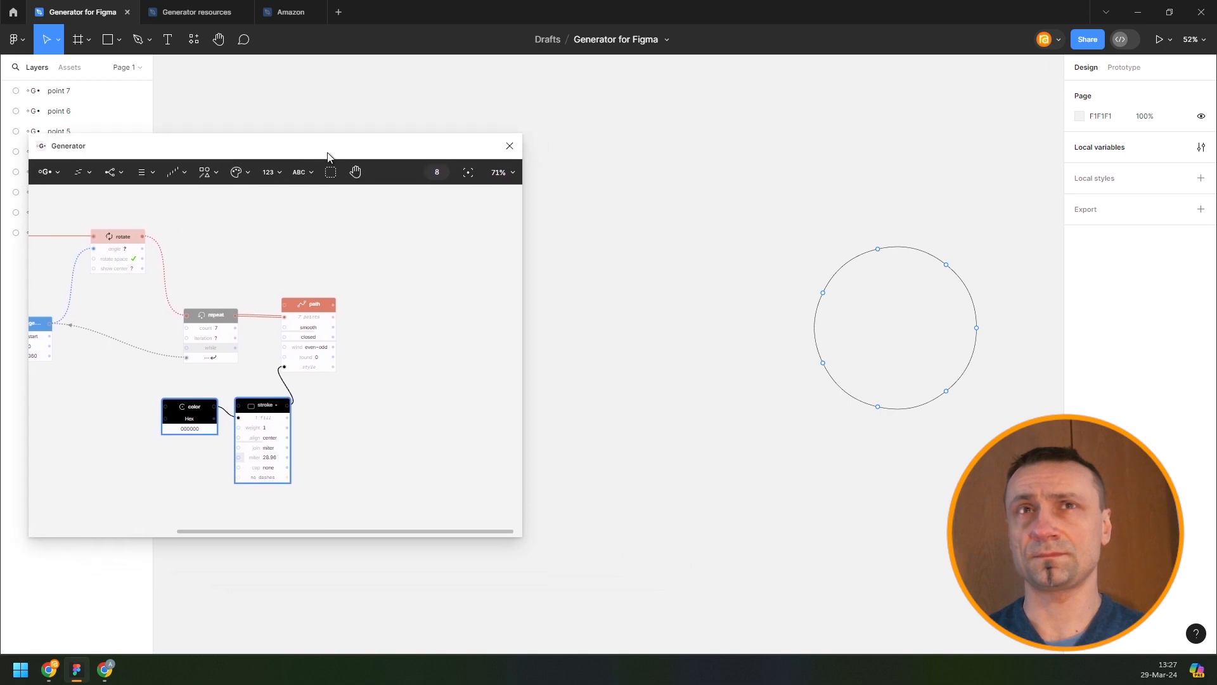
pyautogui.scroll(5, 957, 303)
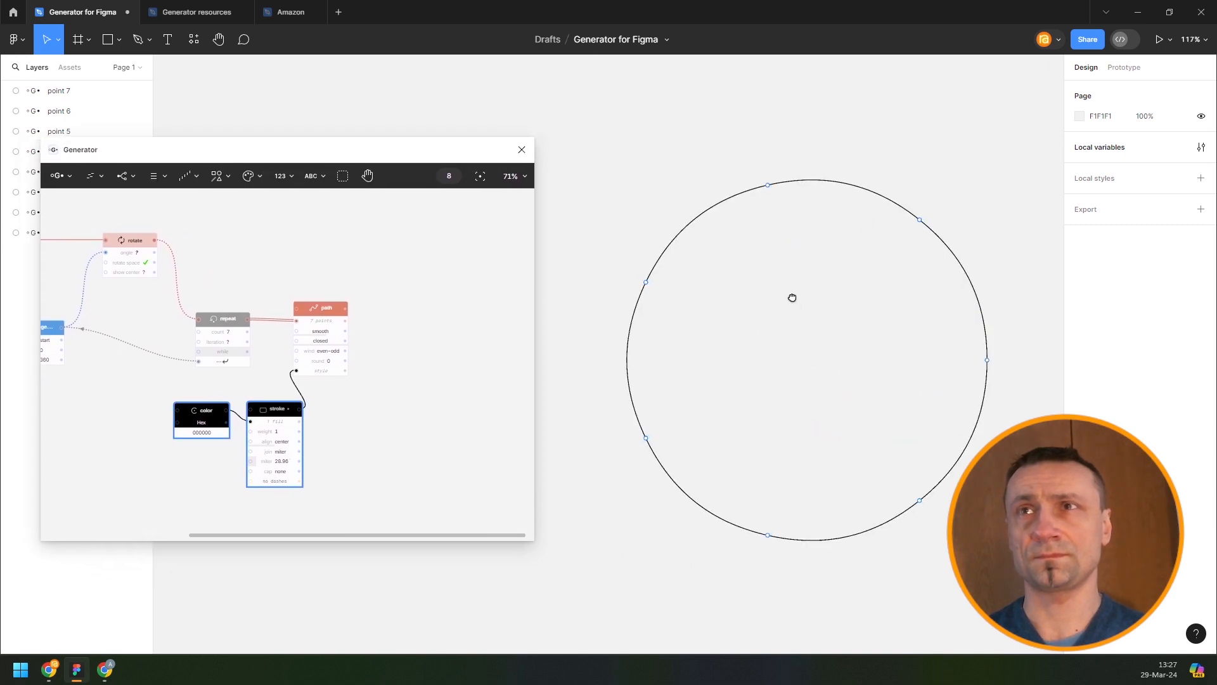
pyautogui.scroll(-2, 789, 290)
pyautogui.scroll(5, 384, 340)
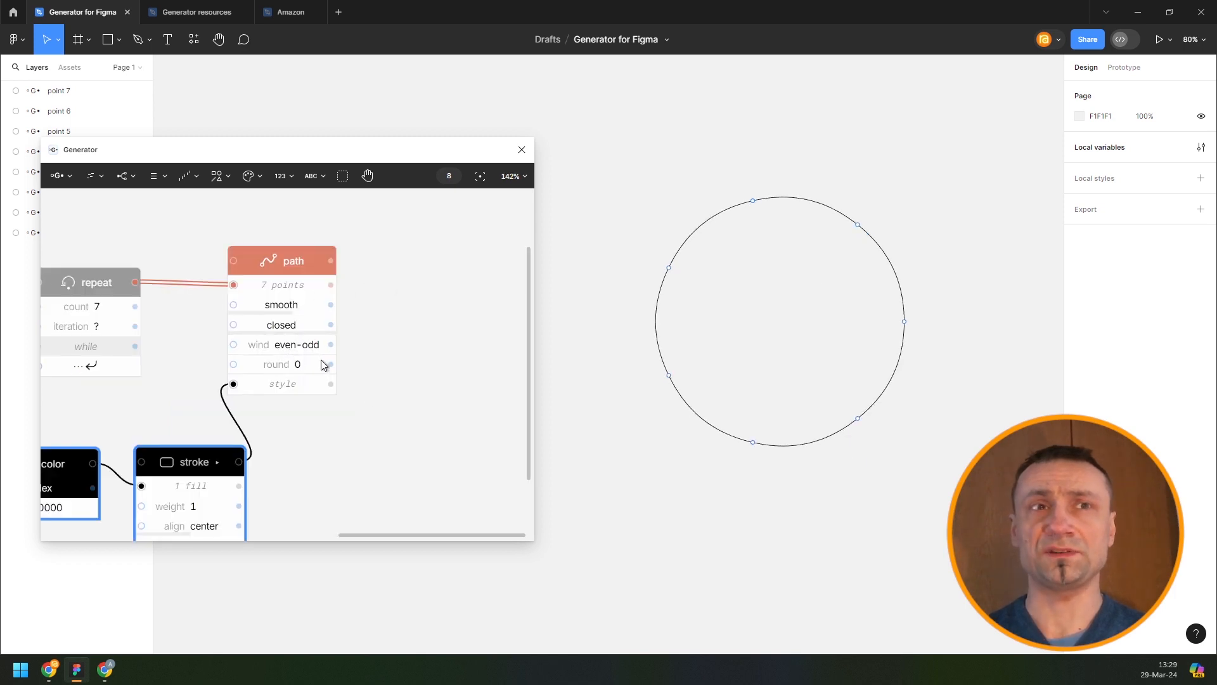
pyautogui.scroll(-3, 401, 360)
pyautogui.scroll(-5, 322, 340)
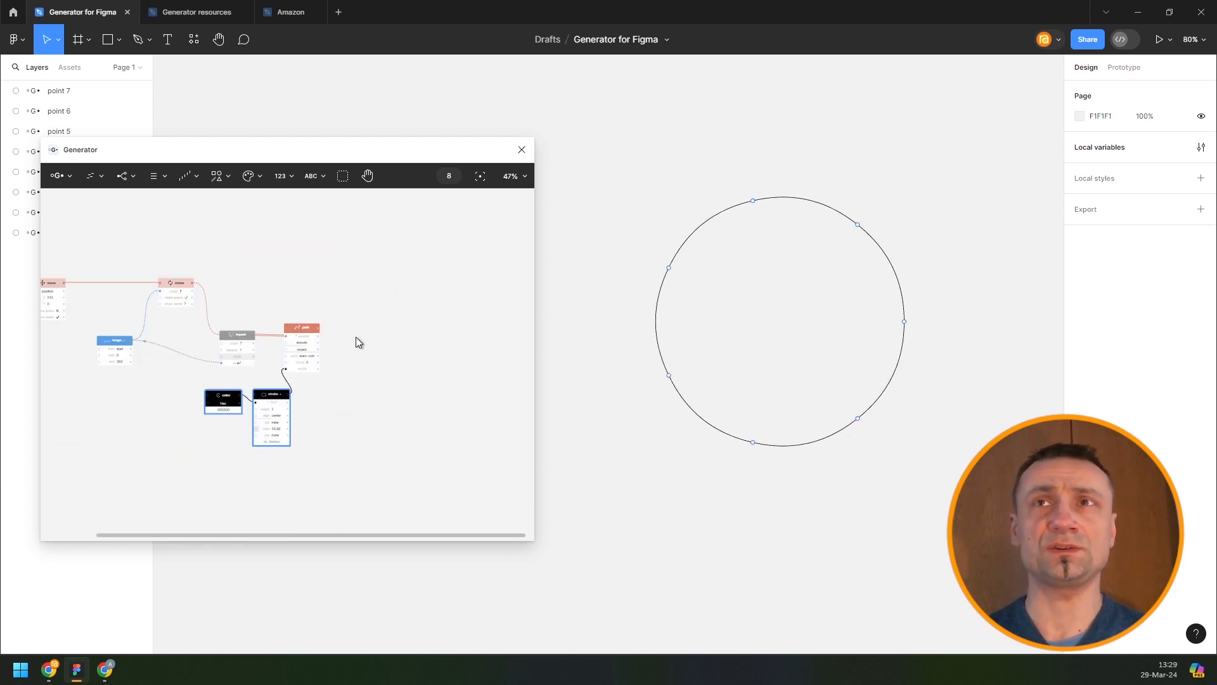
pyautogui.scroll(5, 298, 364)
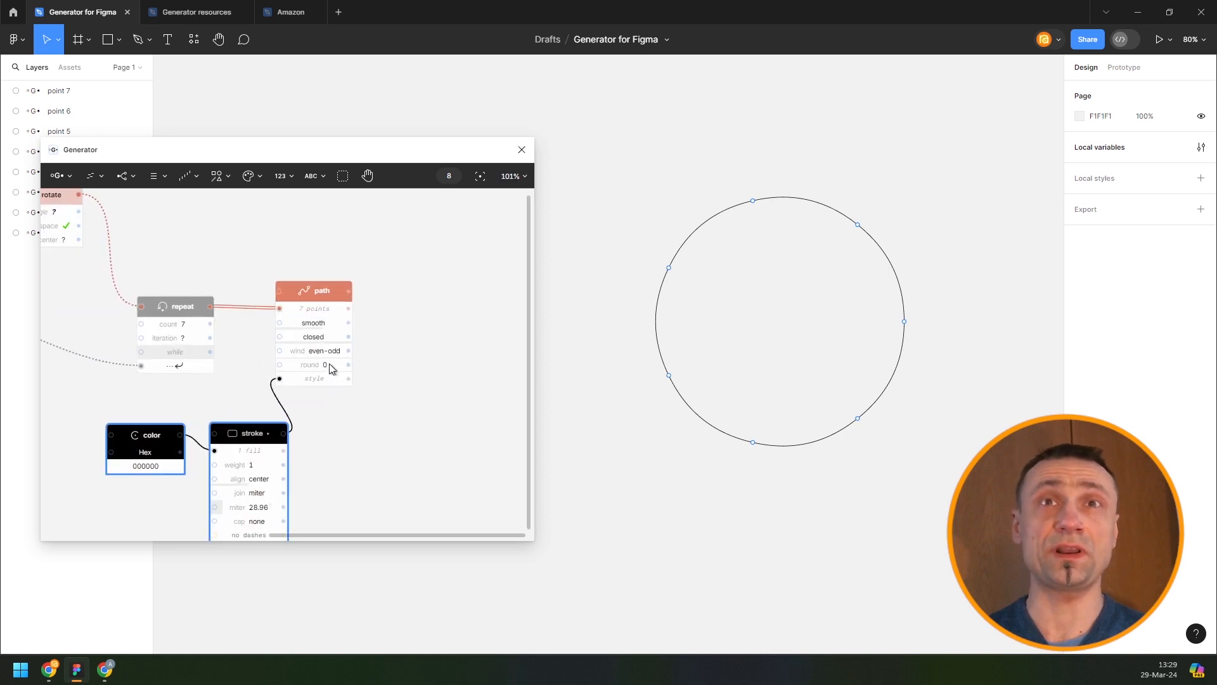
pyautogui.hscroll(-10, 327, 301)
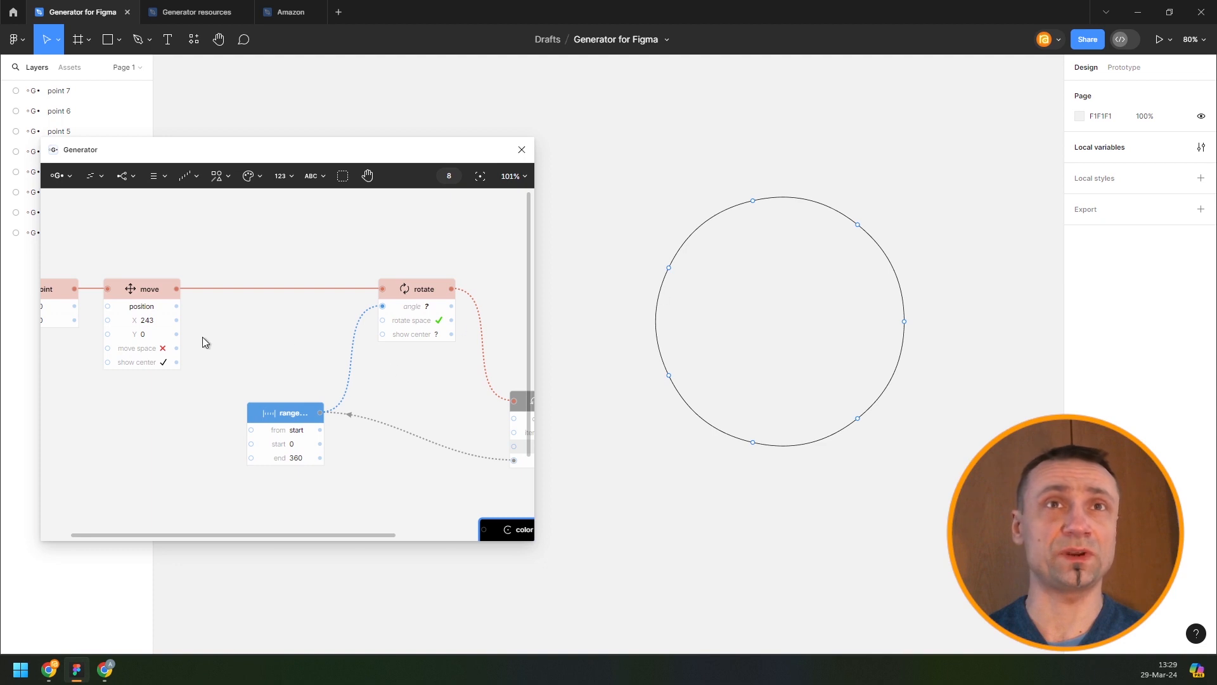
# Step: Add a Random node to the graph below the point and move nodes
pyautogui.hscroll(-5, 361, 342)
pyautogui.moveTo(361, 342); pyautogui.dragTo(289, 340)
pyautogui.scroll(3, 272, 340)
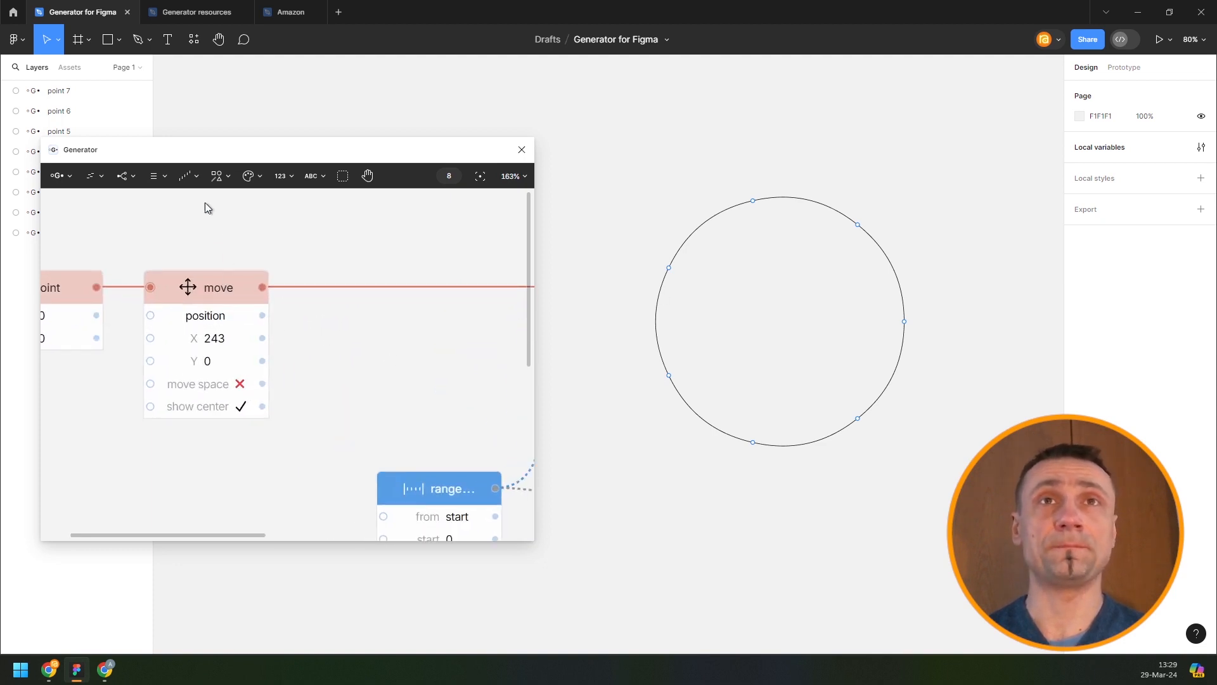
pyautogui.click(184, 175)
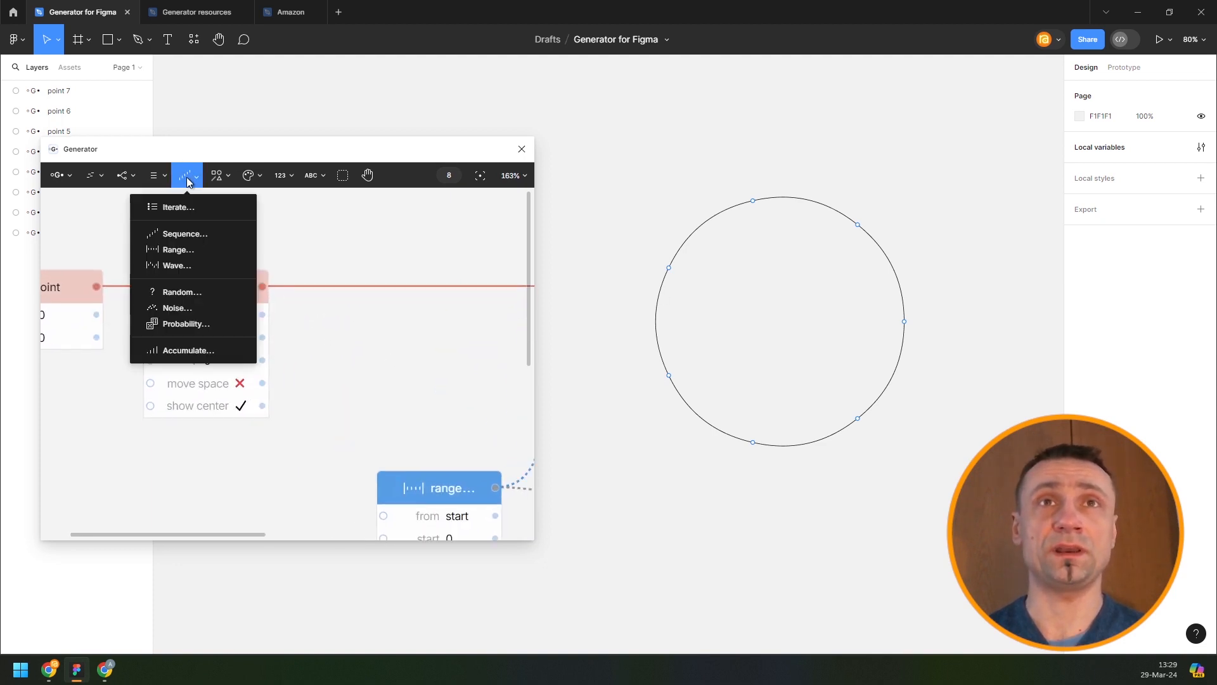
pyautogui.click(203, 300)
pyautogui.click(84, 431)
pyautogui.moveTo(280, 388); pyautogui.dragTo(445, 275)
pyautogui.moveTo(260, 311); pyautogui.dragTo(200, 373)
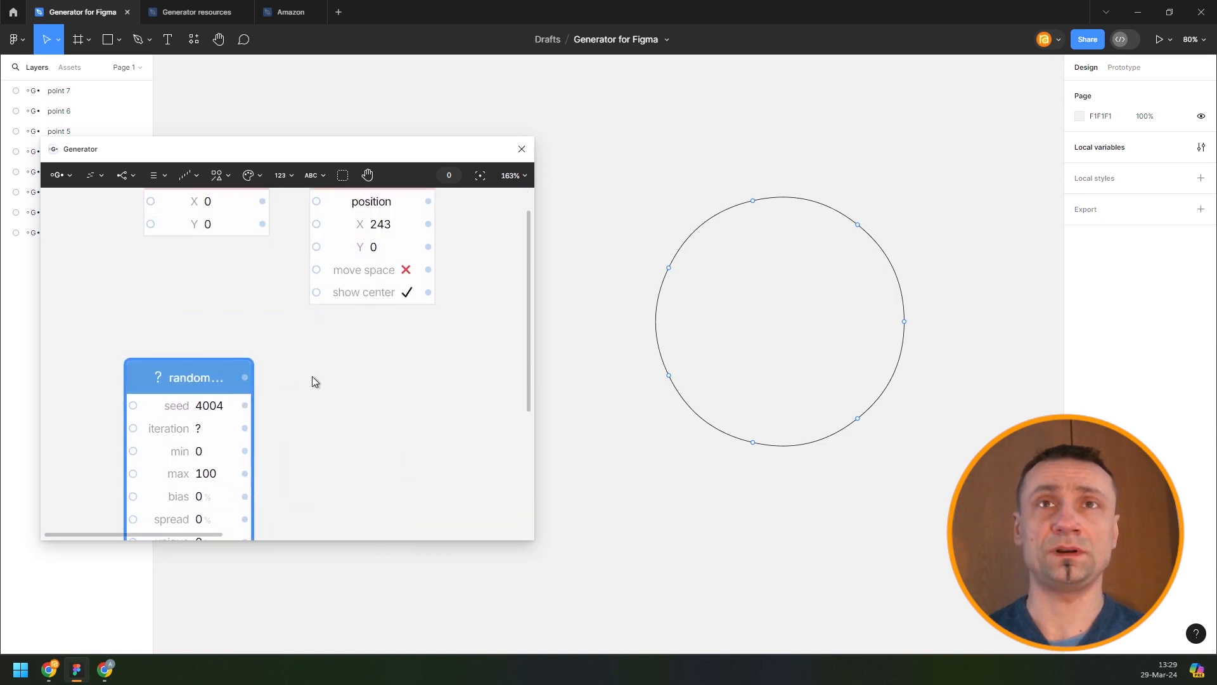
pyautogui.scroll(-2, 312, 376)
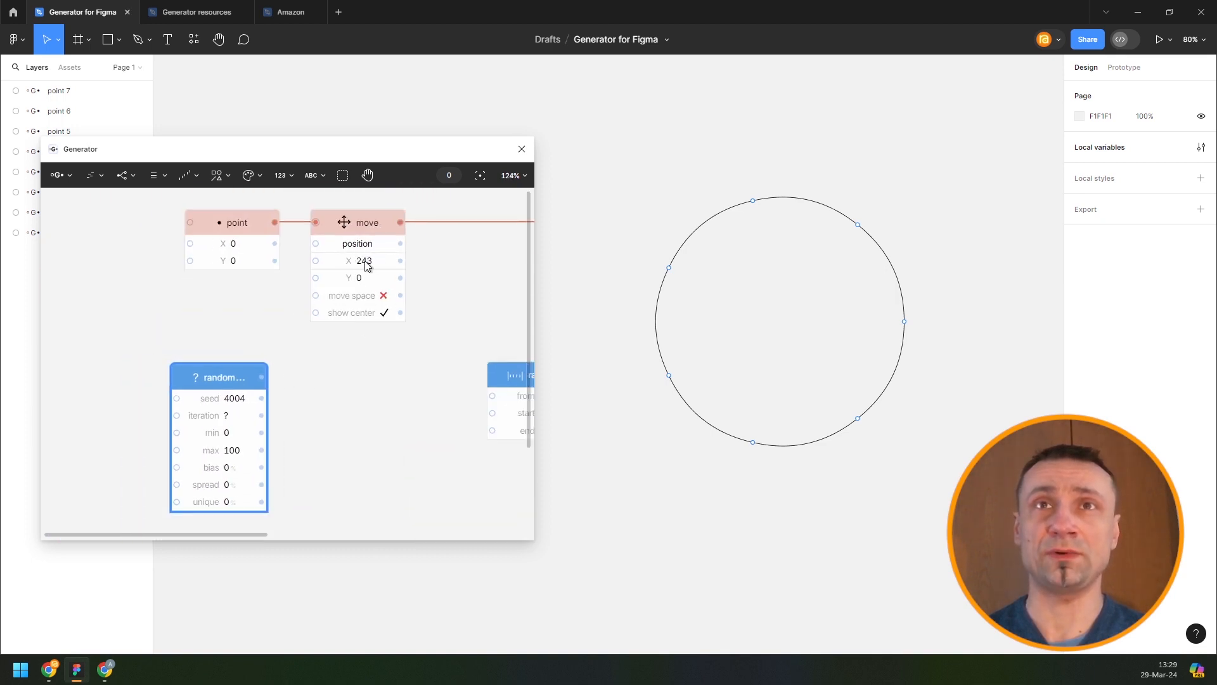
# Step: Set the random node's min to 100 and max to 300, and connect its output to the move node's X input
pyautogui.click(247, 433)
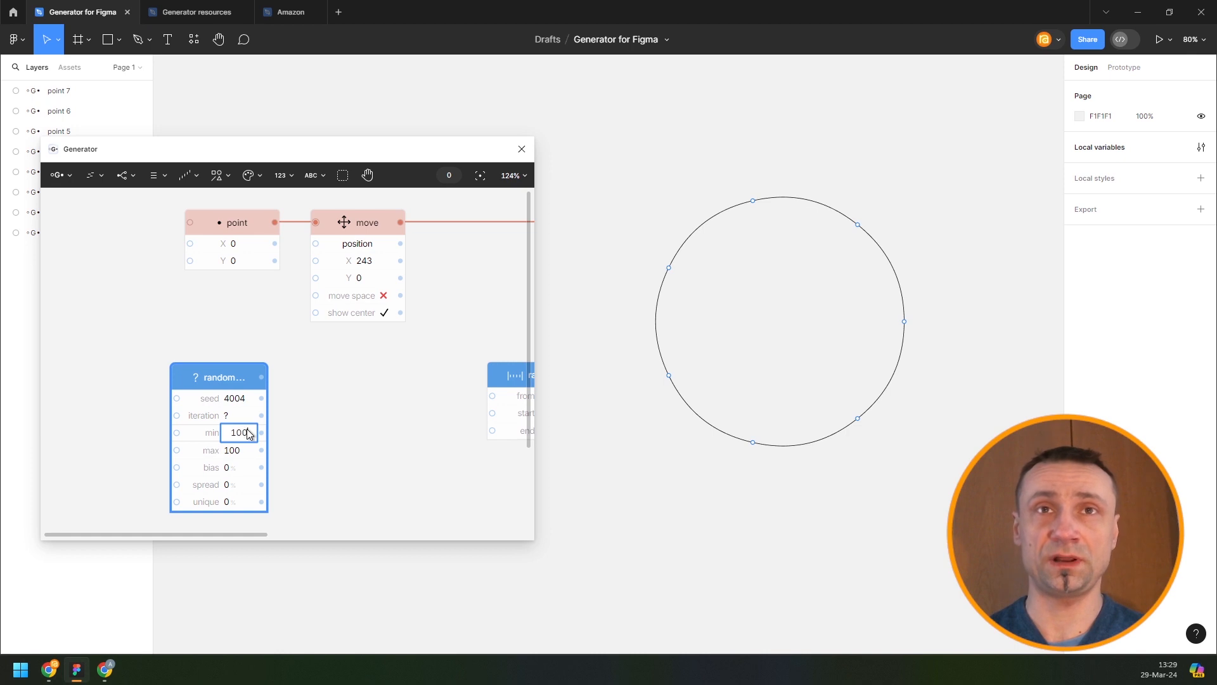
pyautogui.press('Tab')
pyautogui.write('300')
pyautogui.press('Return')
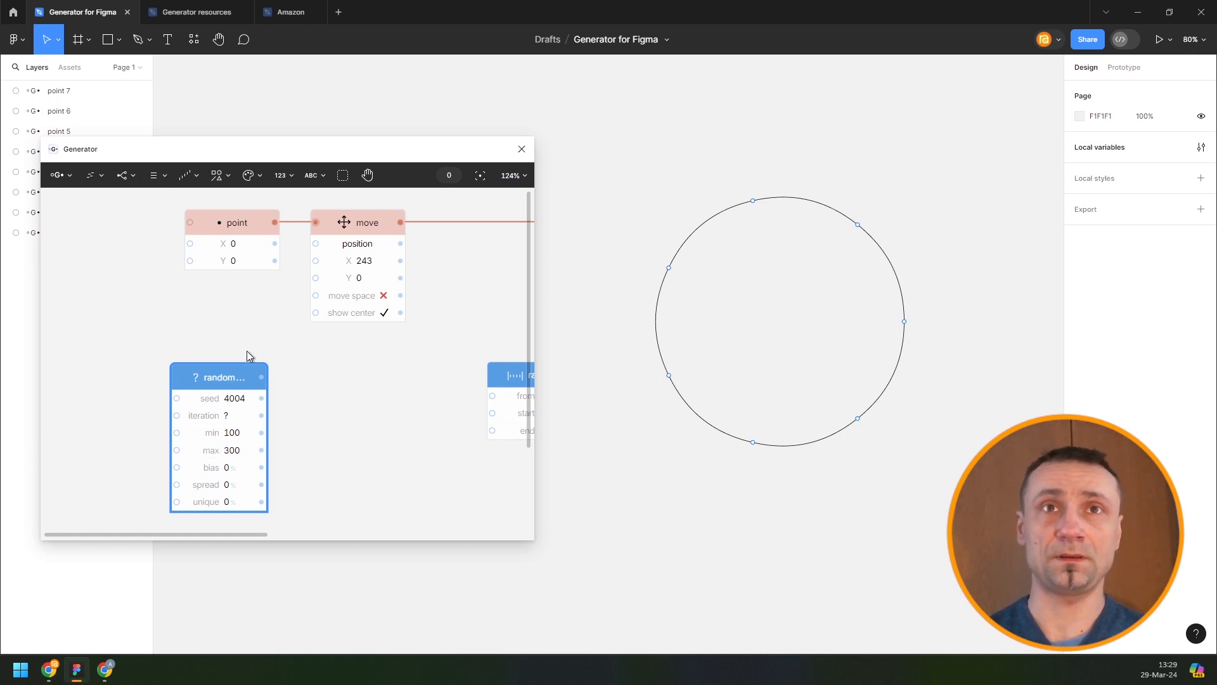
pyautogui.moveTo(261, 377); pyautogui.dragTo(315, 261)
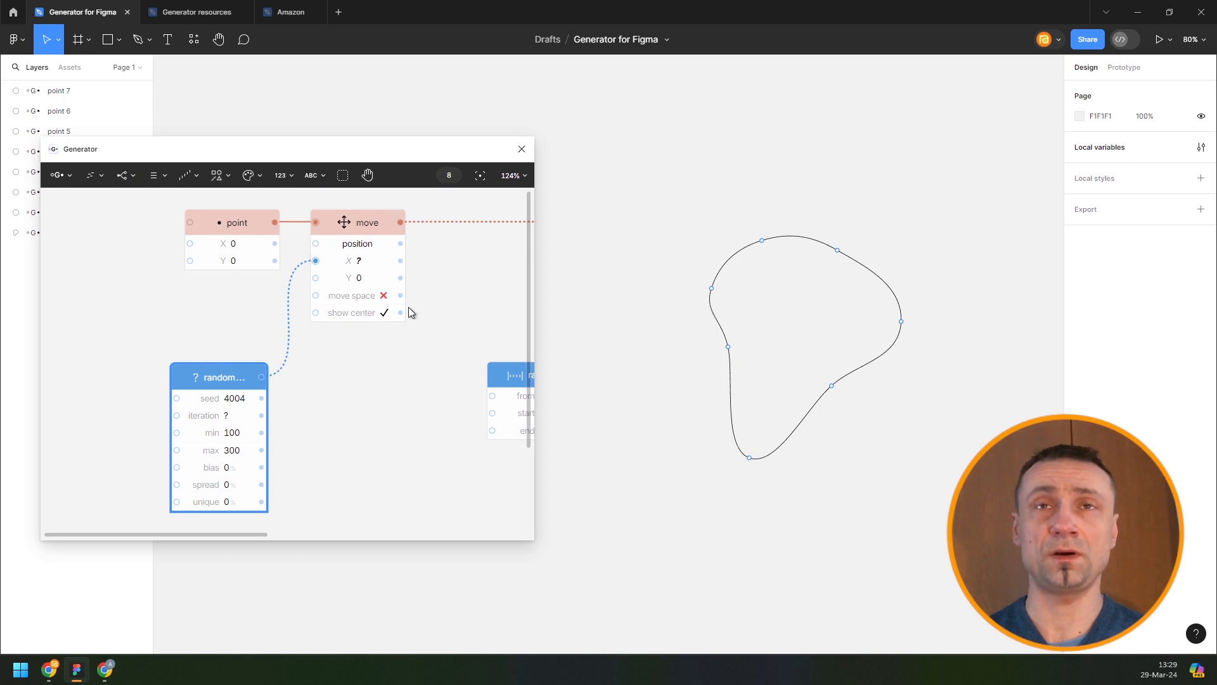
# Step: Try a range of 0 to 400 on the random node and raise its seed to 4011
pyautogui.scroll(2, 234, 398)
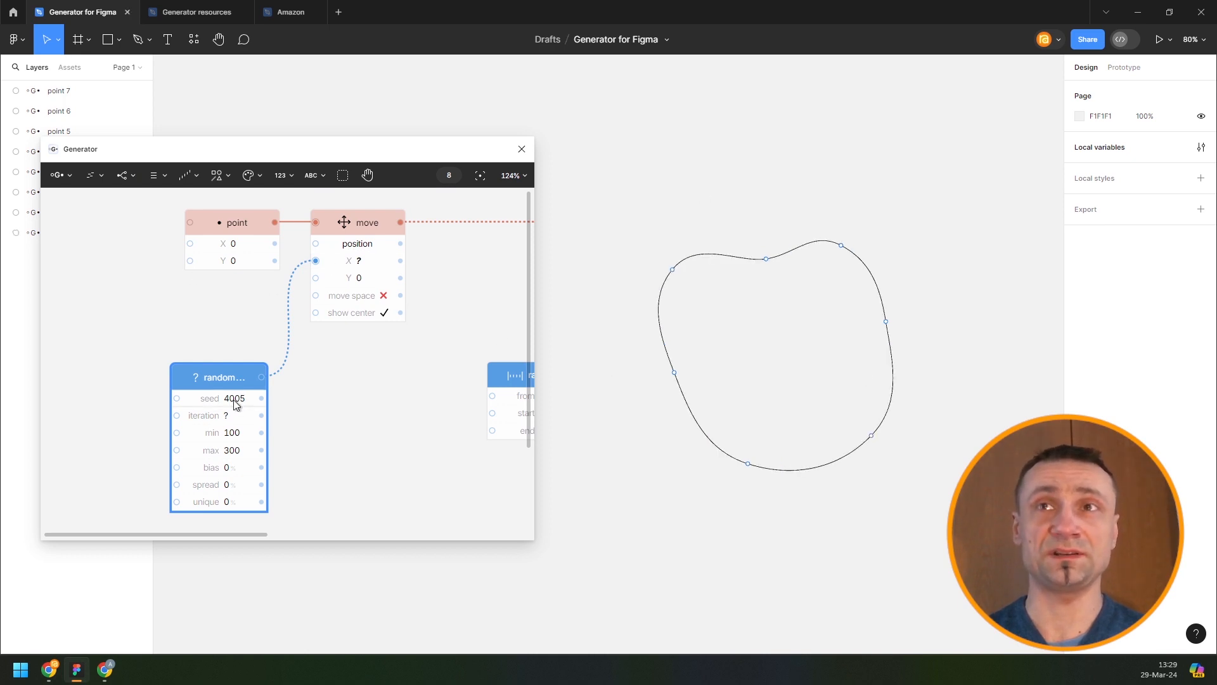
pyautogui.scroll(2, 234, 398)
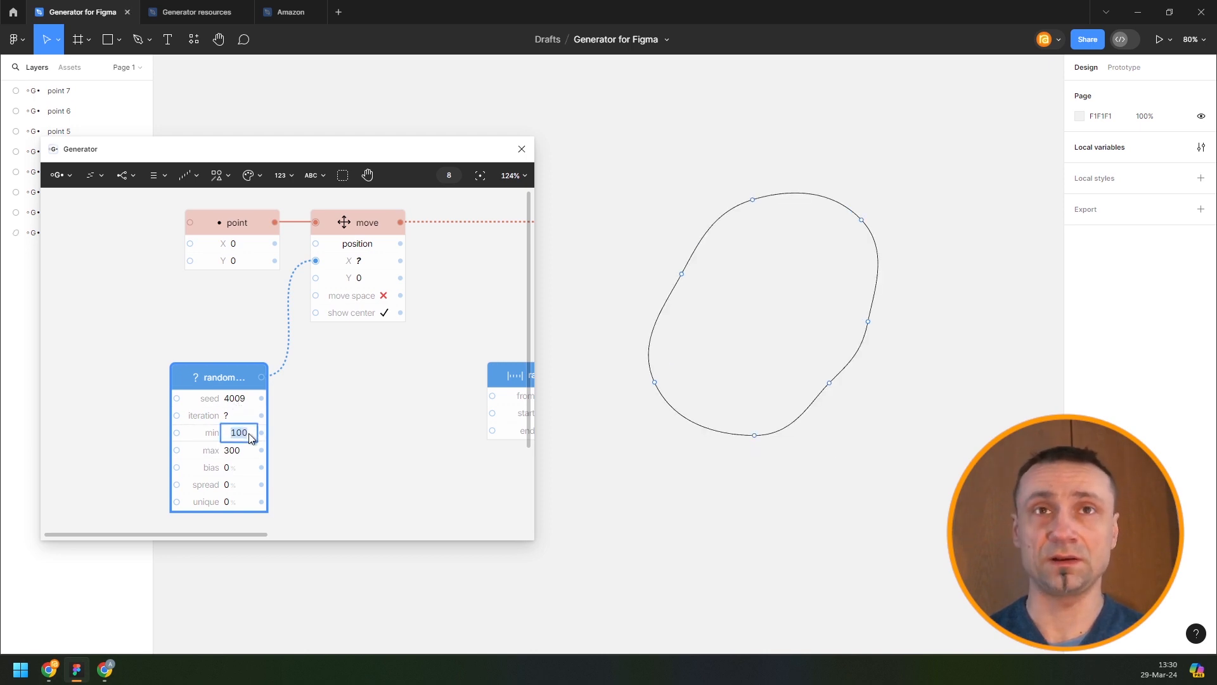
pyautogui.write('0')
pyautogui.press('Tab')
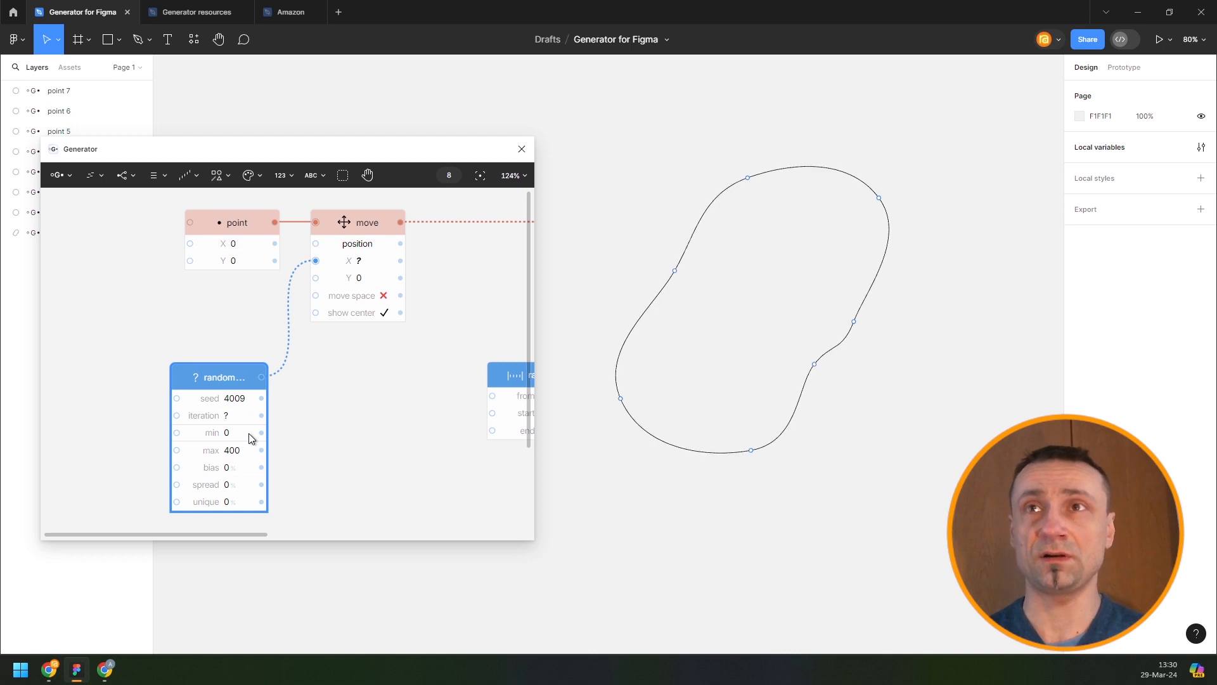
pyautogui.scroll(1, 241, 398)
pyautogui.scroll(1, 240, 400)
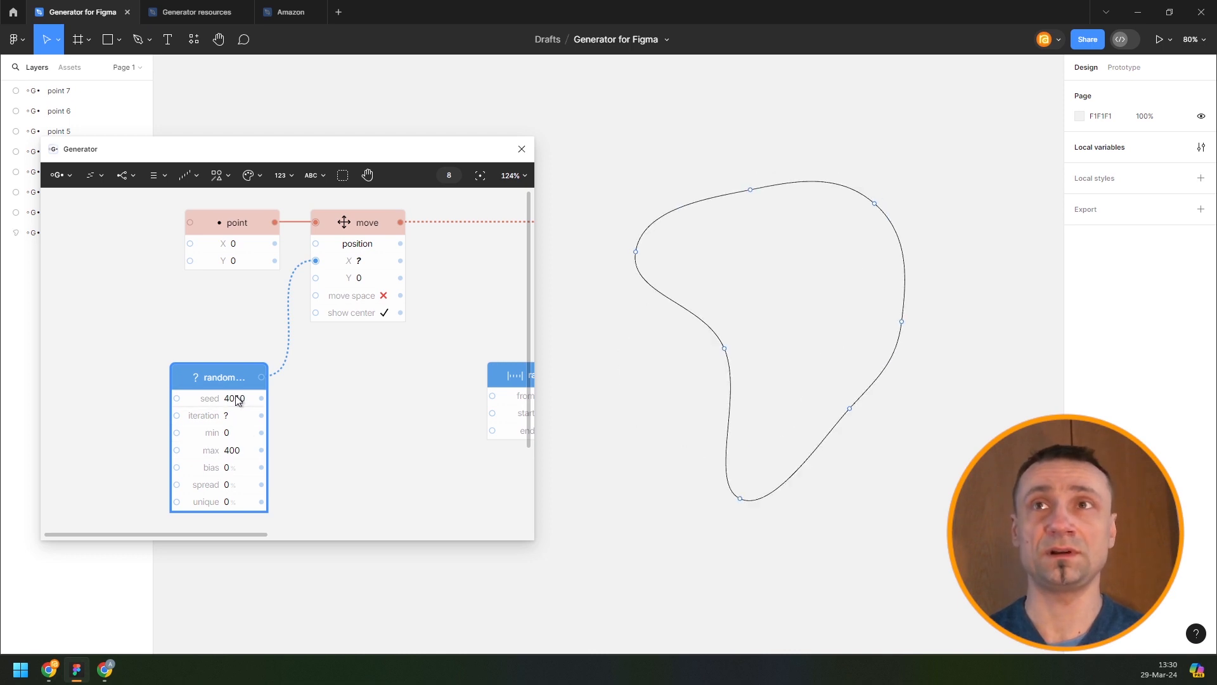
pyautogui.scroll(-1, 238, 400)
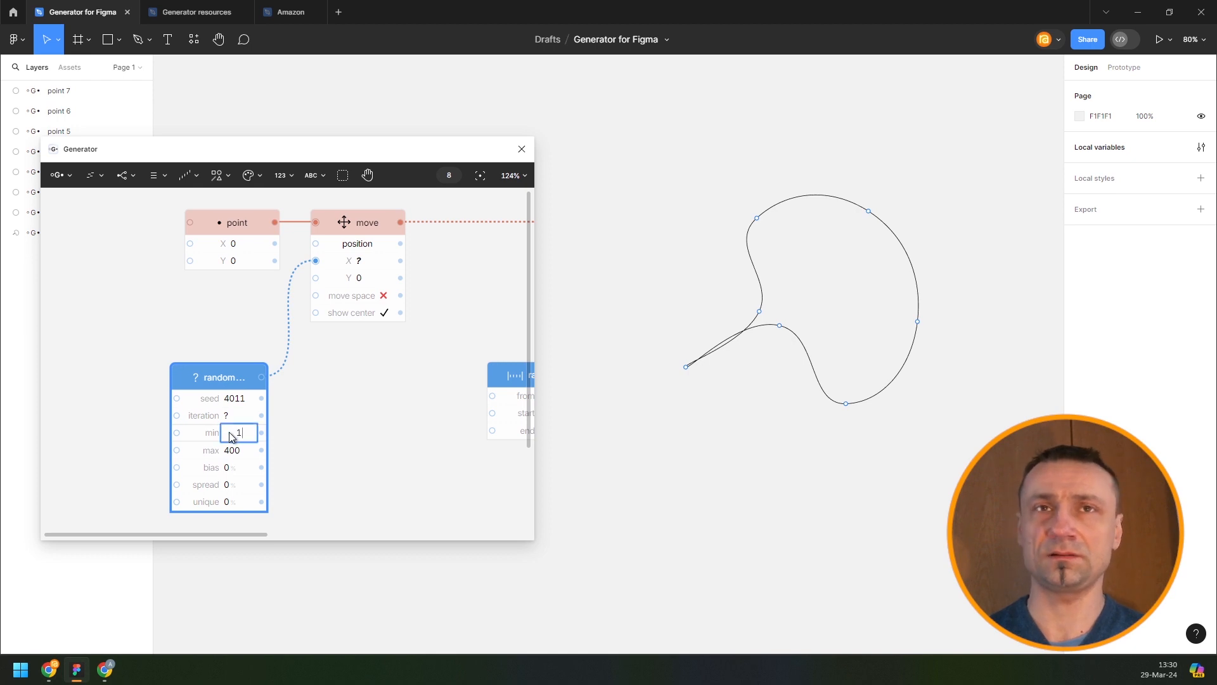
# Step: Set the random node's range to 100 through 300 and its seed to 4015
pyautogui.write('00')
pyautogui.press('Return')
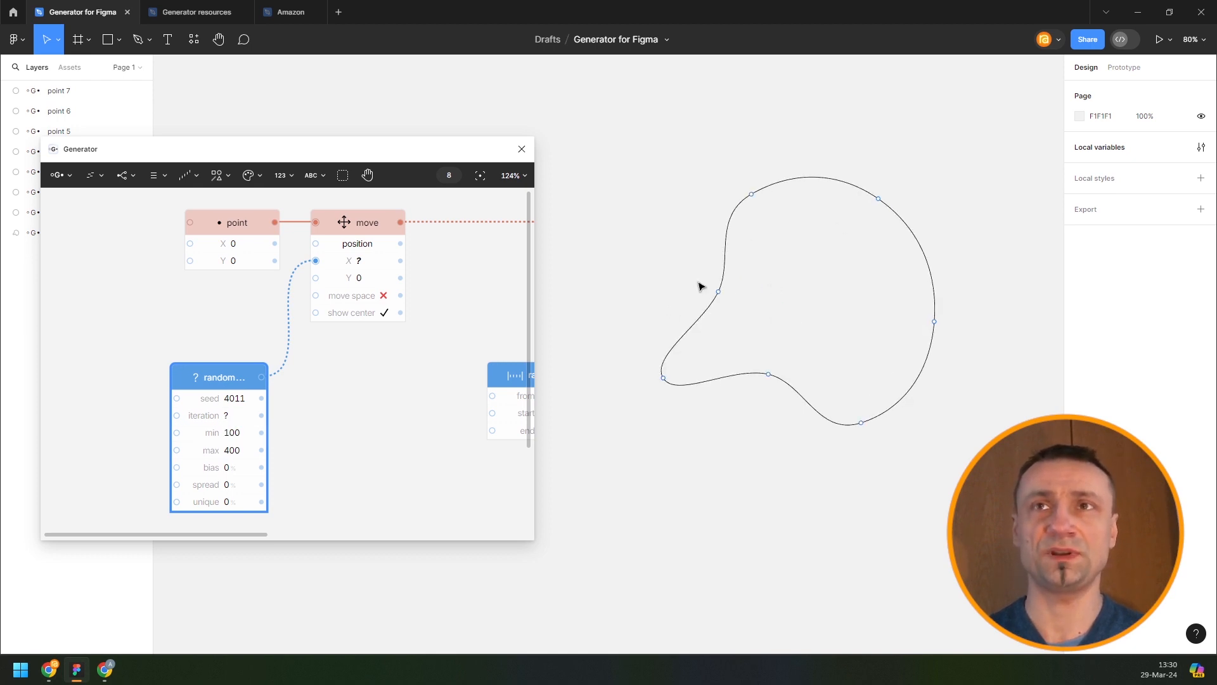
pyautogui.scroll(3, 236, 399)
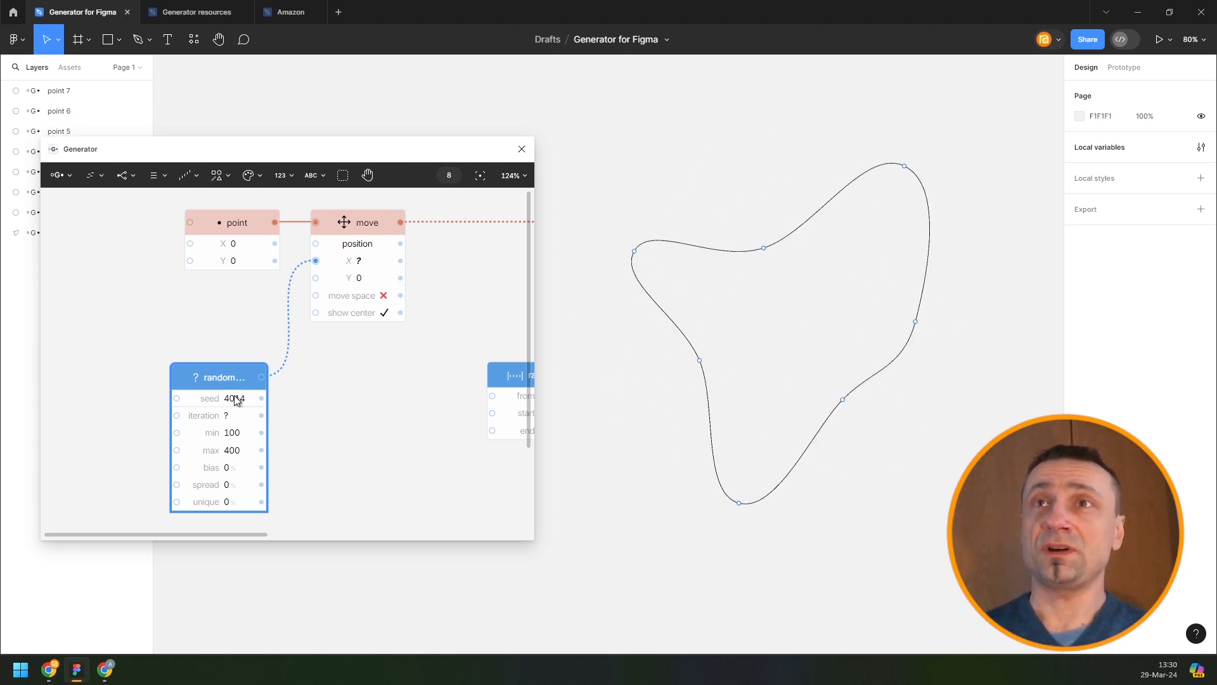
pyautogui.scroll(1, 236, 399)
pyautogui.click(232, 452)
pyautogui.write('300')
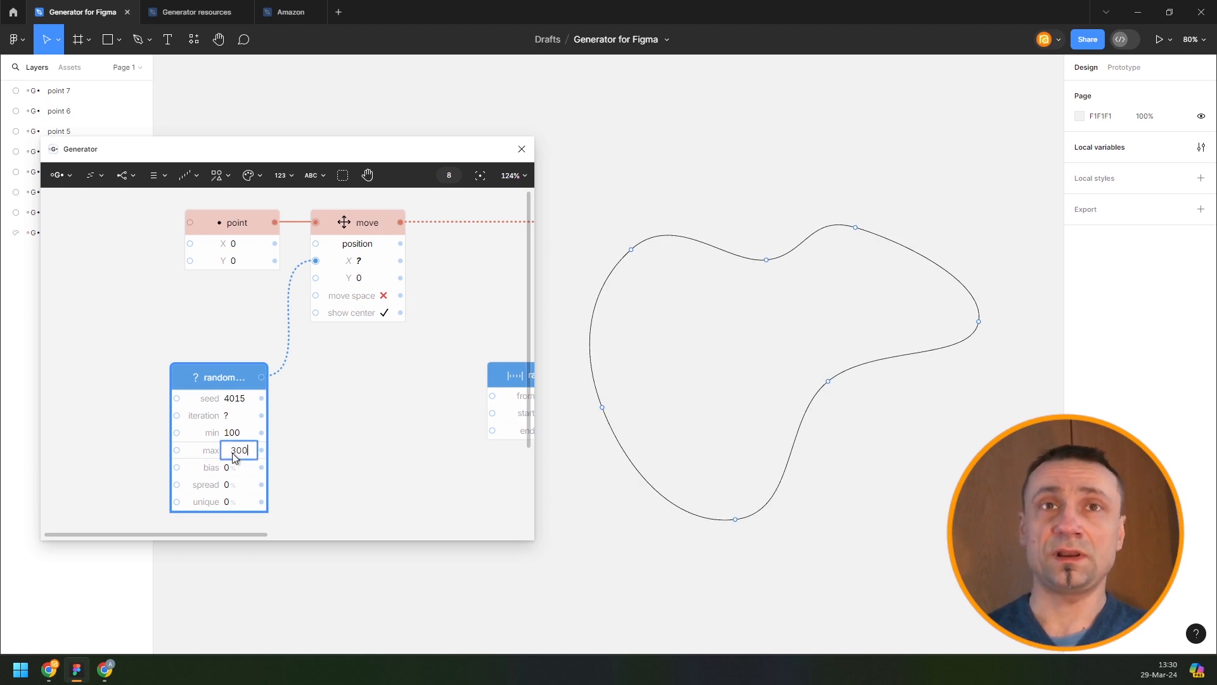
pyautogui.press('Return')
# Step: Delete the black color node and the stroke node below the repeat and path nodes
pyautogui.scroll(-5, 139, 366)
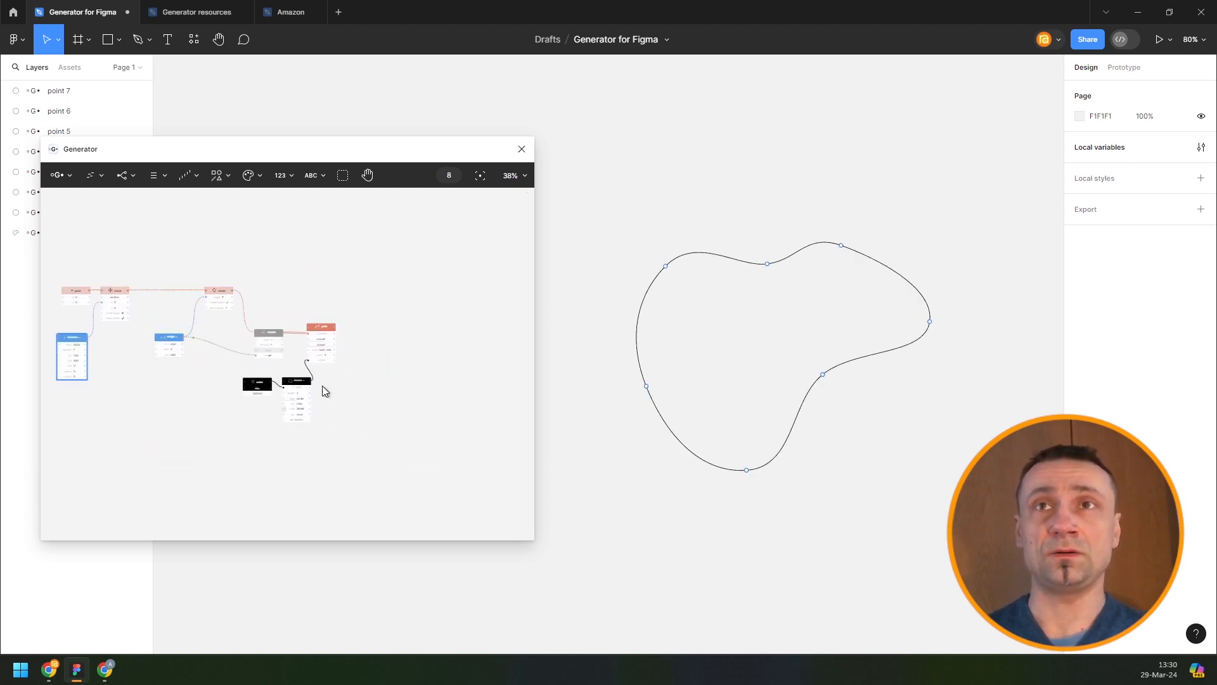
pyautogui.scroll(3, 323, 387)
pyautogui.moveTo(209, 369); pyautogui.dragTo(317, 442)
pyautogui.press('Delete')
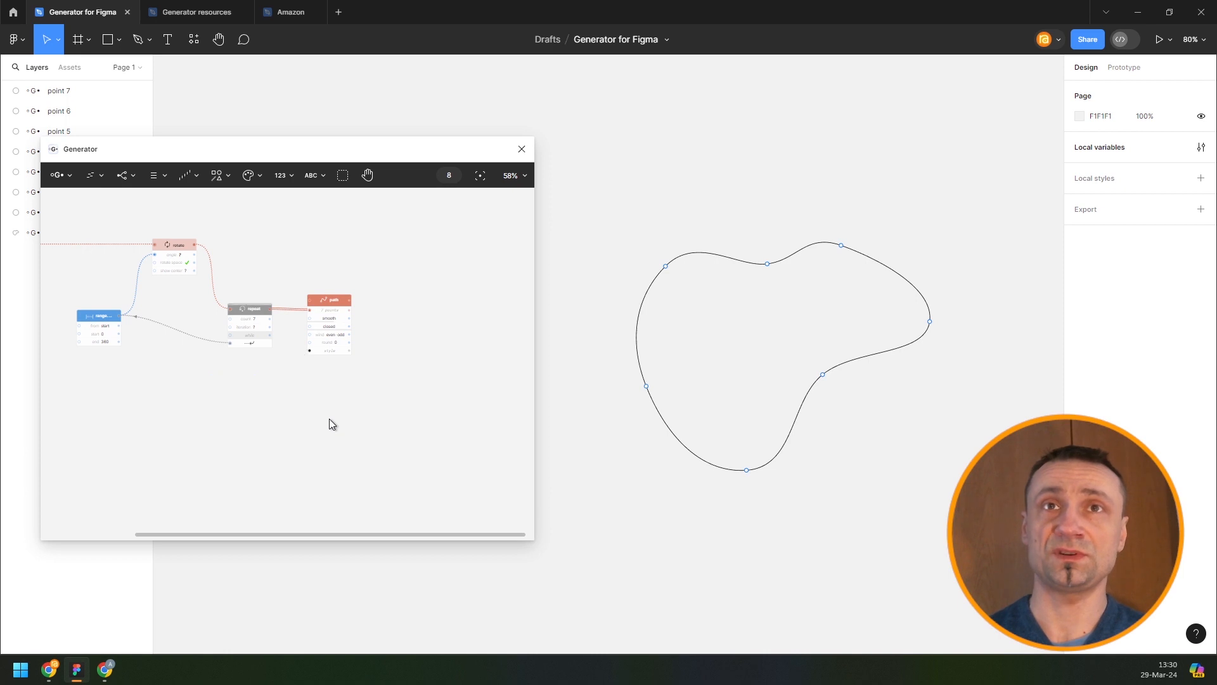
# Step: Add a Gradient node below the repeat node and connect it to the path's style input
pyautogui.click(248, 175)
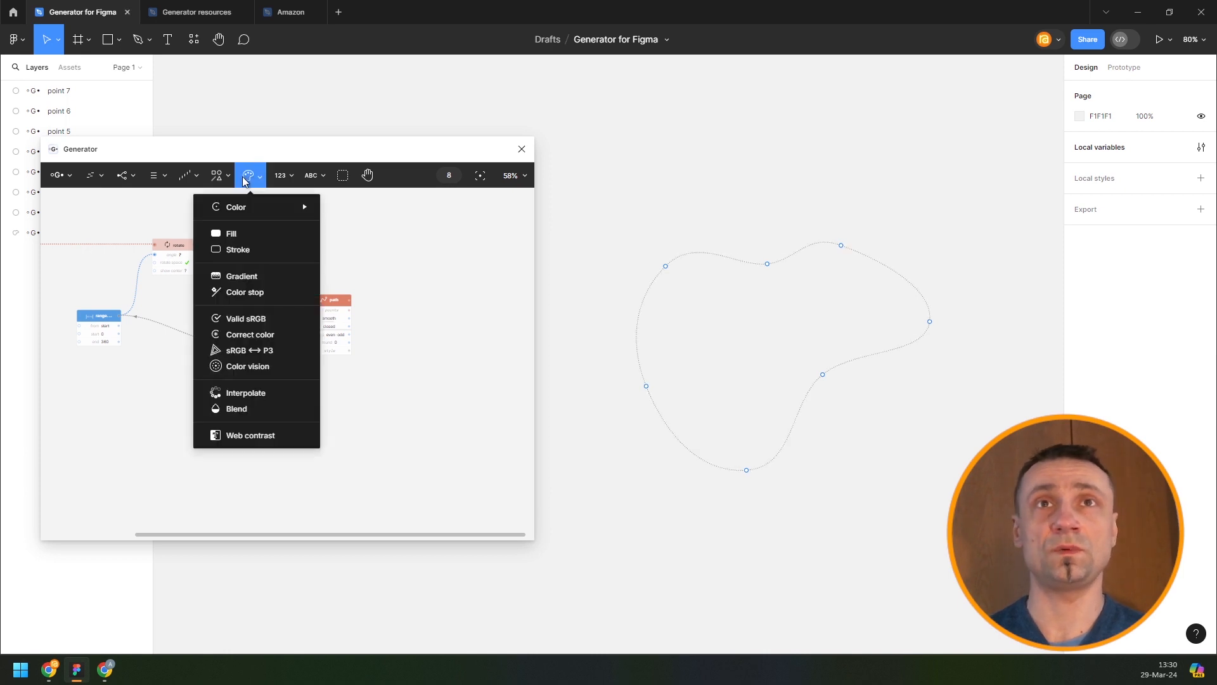
pyautogui.click(264, 273)
pyautogui.scroll(4, 285, 376)
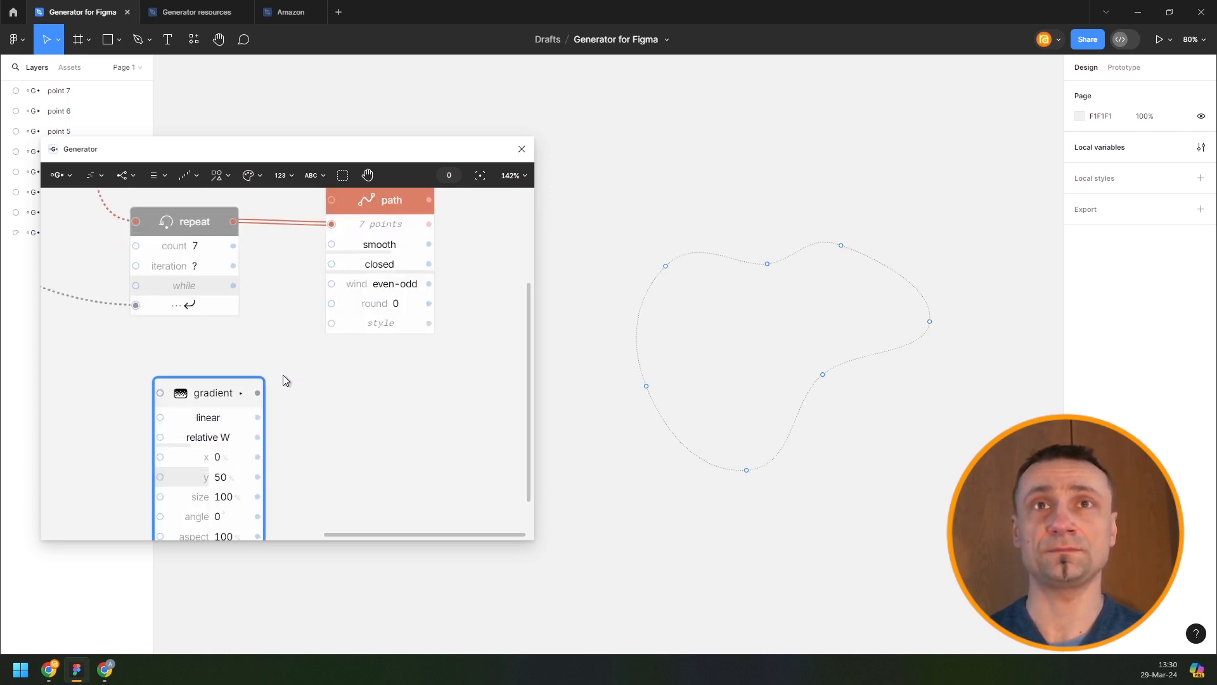
pyautogui.moveTo(321, 334); pyautogui.dragTo(331, 323)
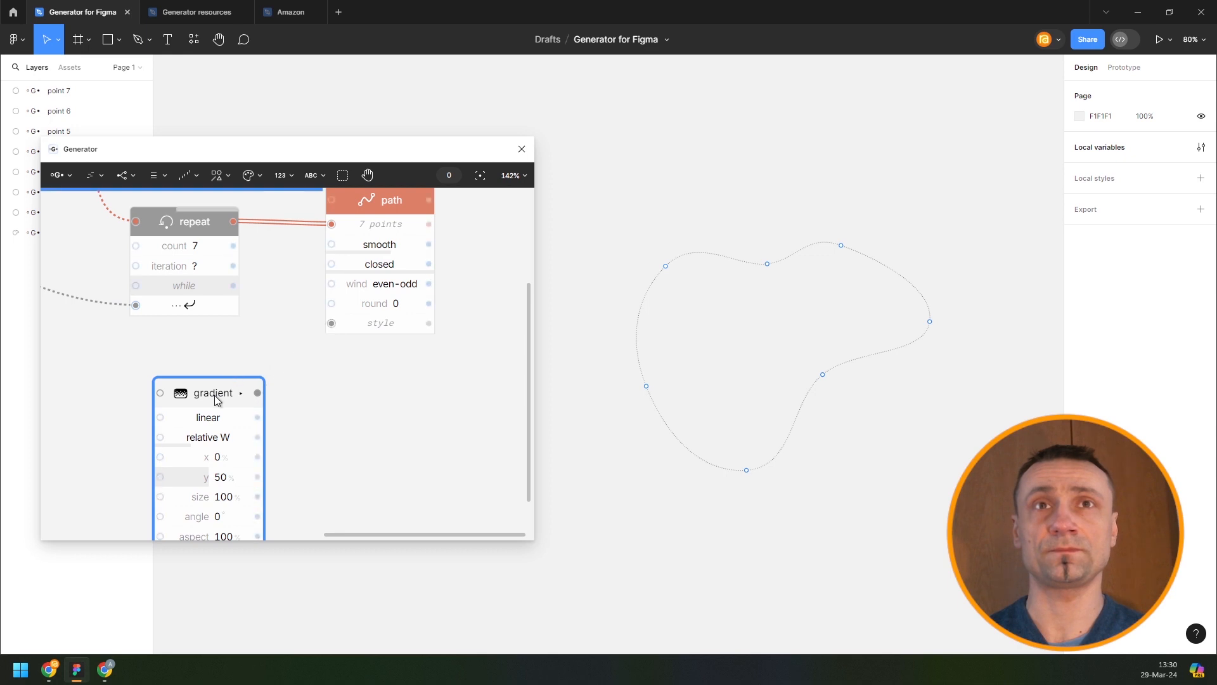
pyautogui.moveTo(190, 393); pyautogui.dragTo(248, 393)
pyautogui.scroll(-4, 141, 387)
pyautogui.hscroll(-4, 296, 340)
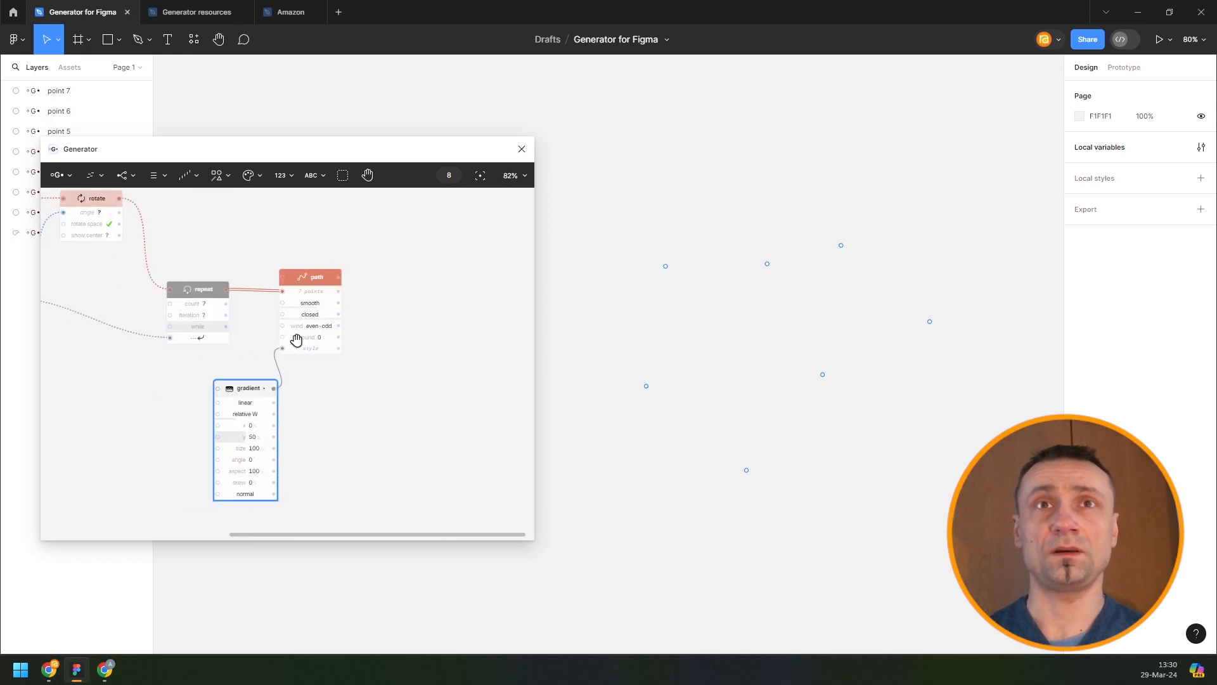
# Step: Add a Color node beside the gradient node
pyautogui.click(248, 177)
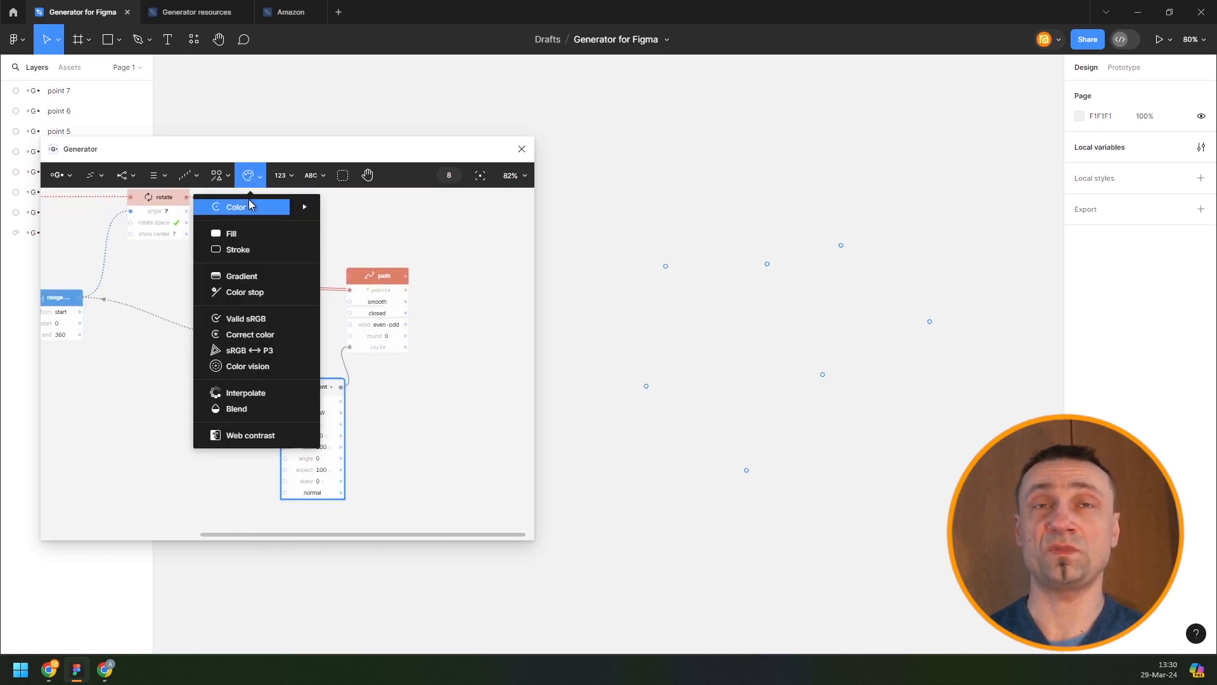
pyautogui.click(235, 208)
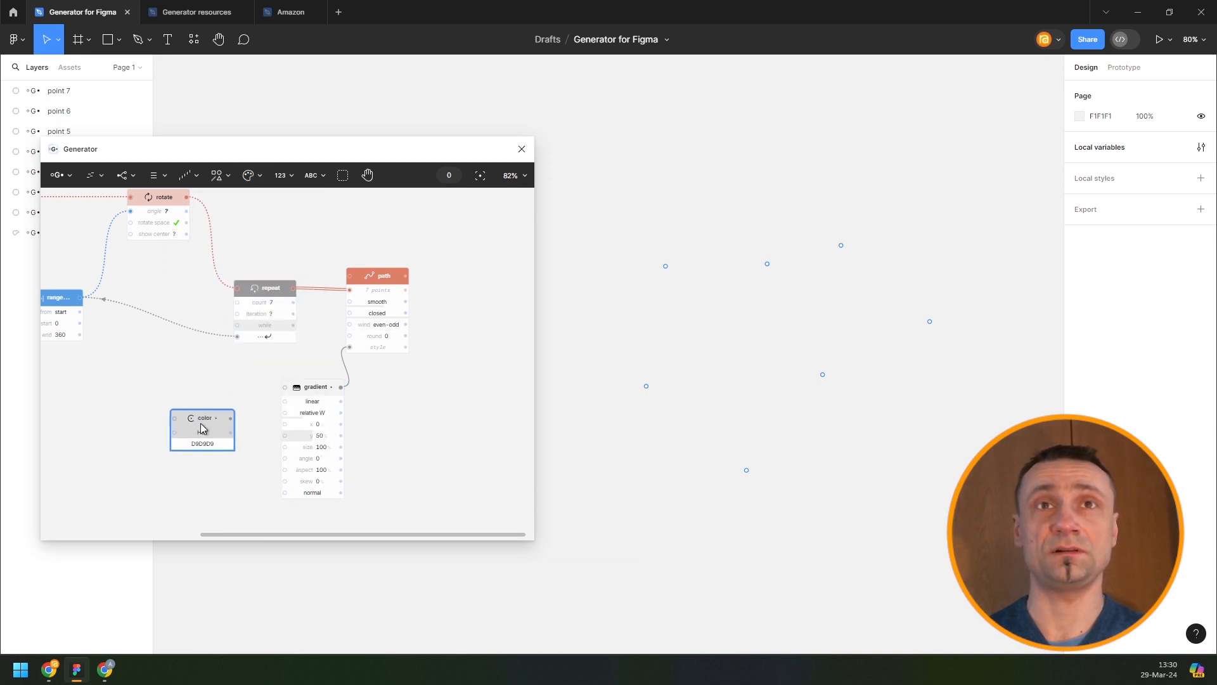
pyautogui.click(202, 420)
pyautogui.scroll(-2, 203, 415)
pyautogui.click(97, 178)
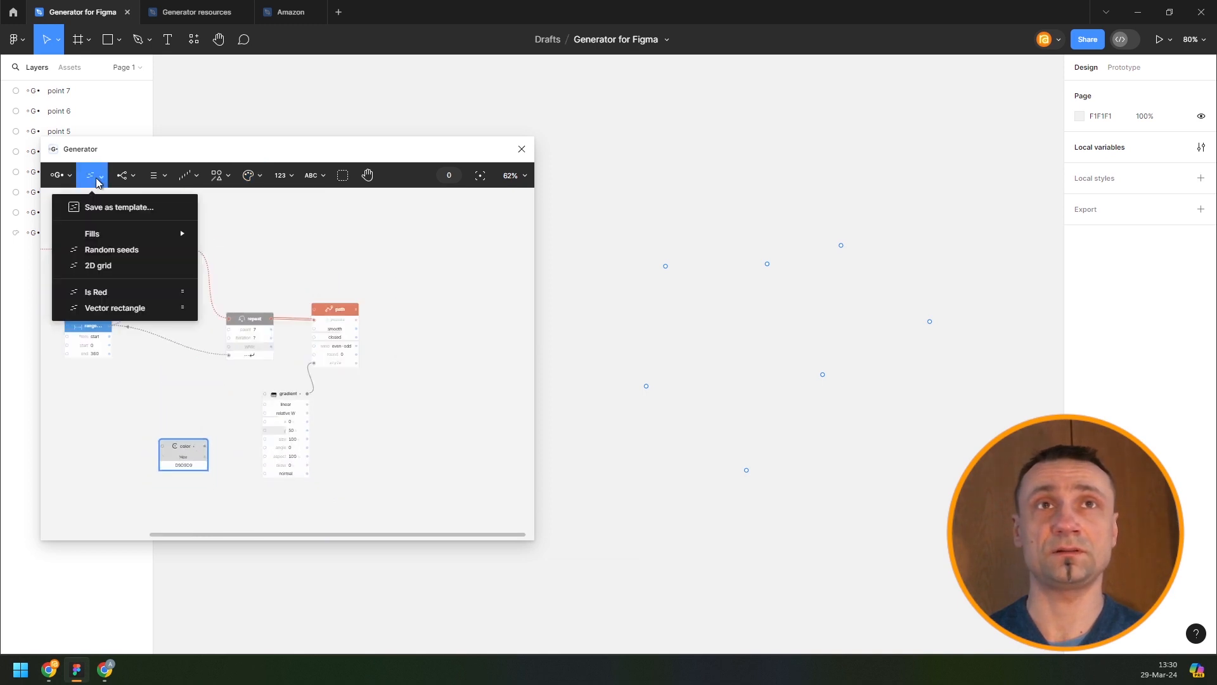
pyautogui.moveTo(126, 234)
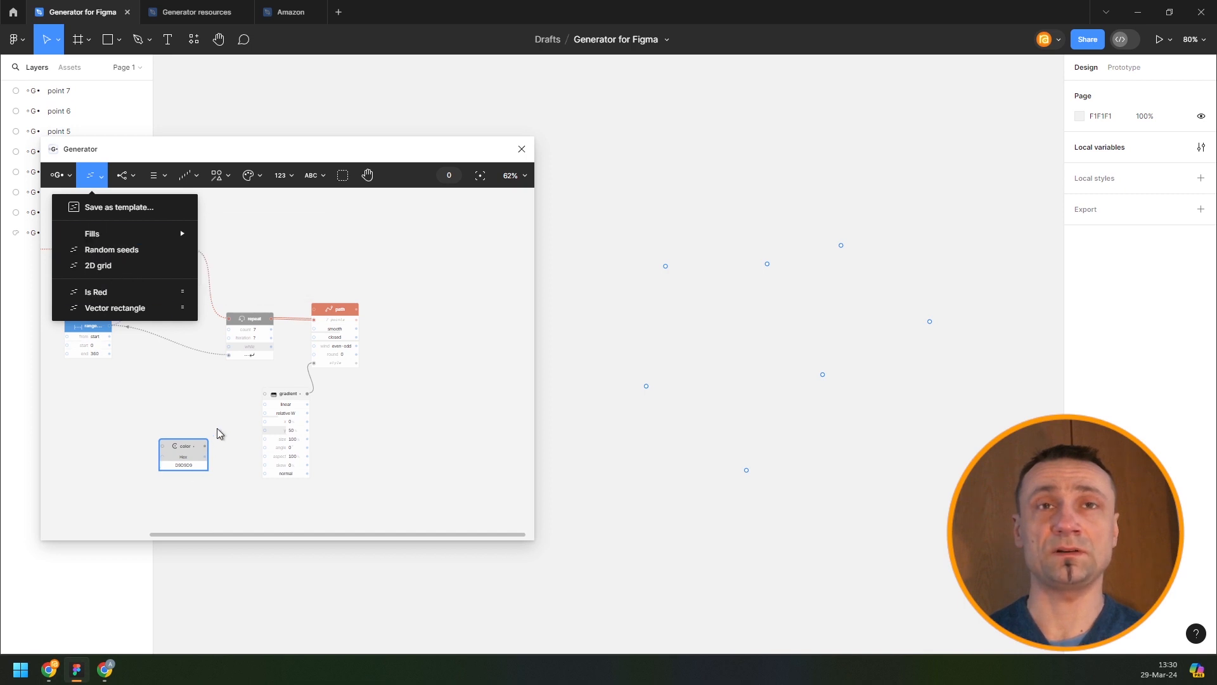
pyautogui.scroll(4, 378, 372)
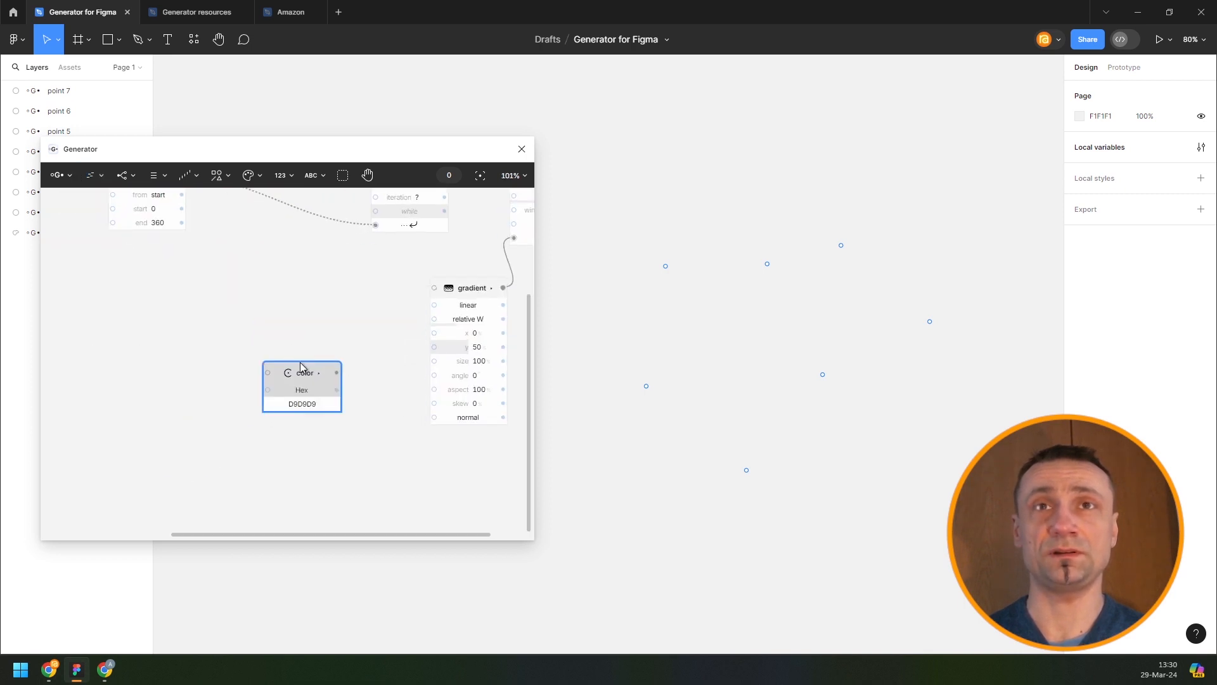
# Step: Switch the color node's color space to HSL and add a Random node beside it
pyautogui.click(282, 386)
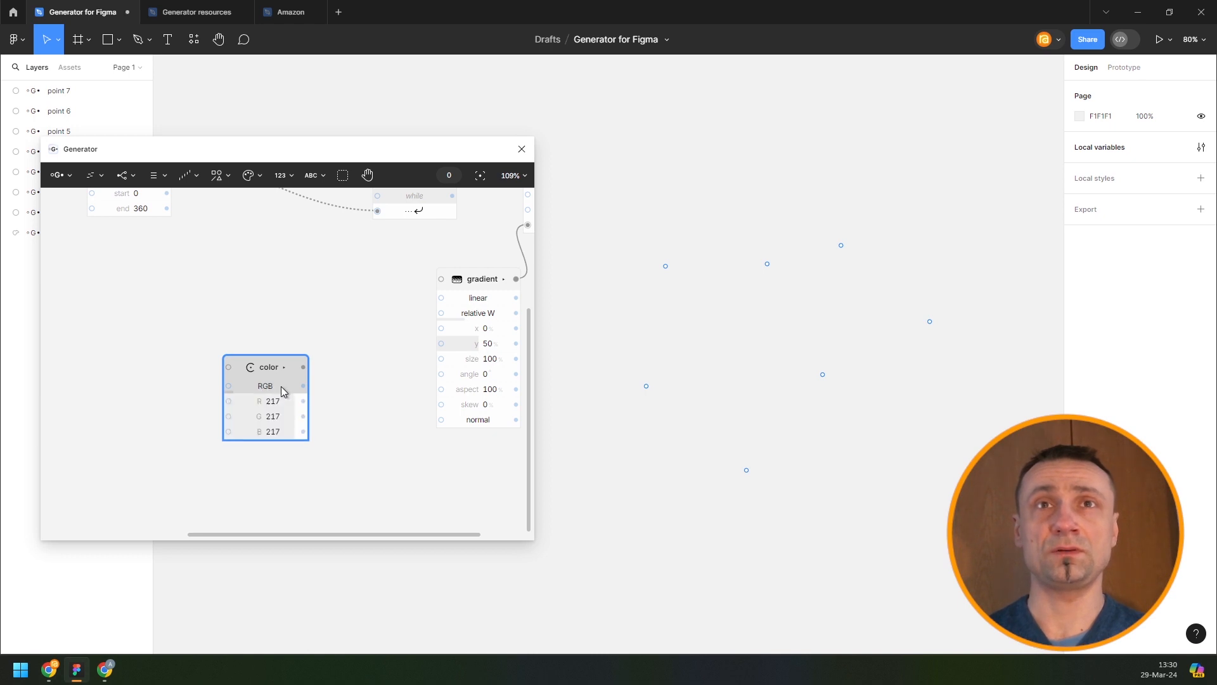
pyautogui.click(280, 383)
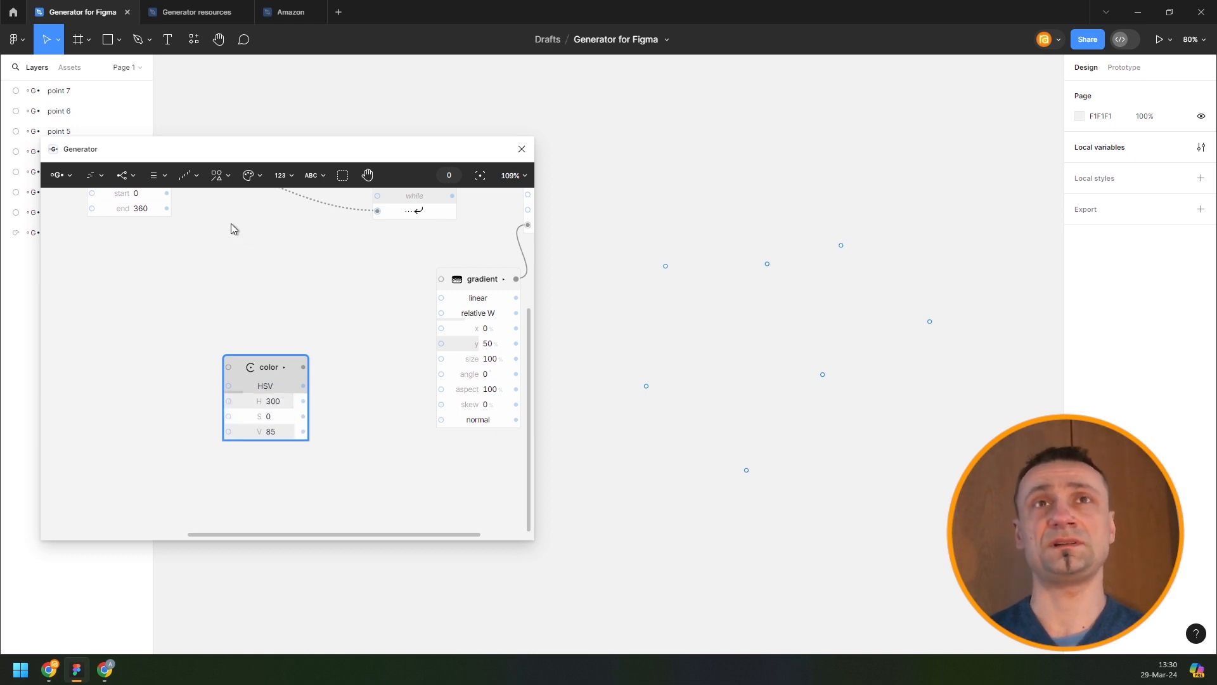
pyautogui.click(185, 175)
pyautogui.click(181, 292)
pyautogui.click(274, 386)
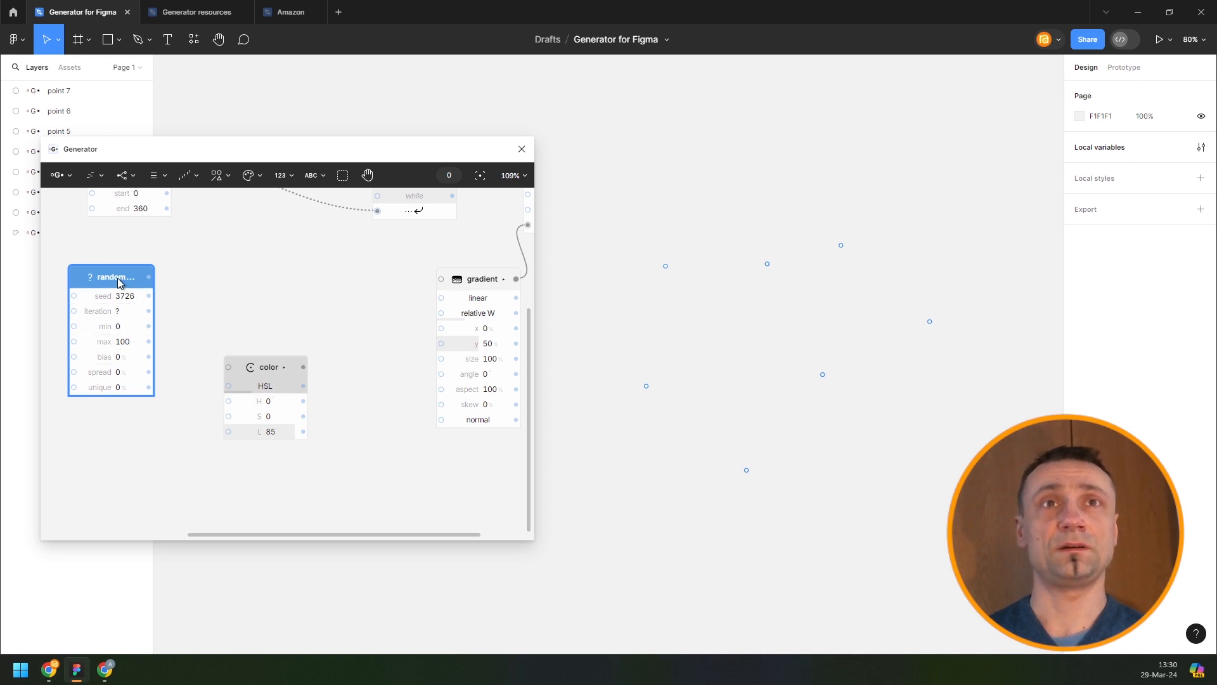
# Step: Duplicate the new random node twice to form a vertical stack of three
pyautogui.hotkey('ctrl', 'd')
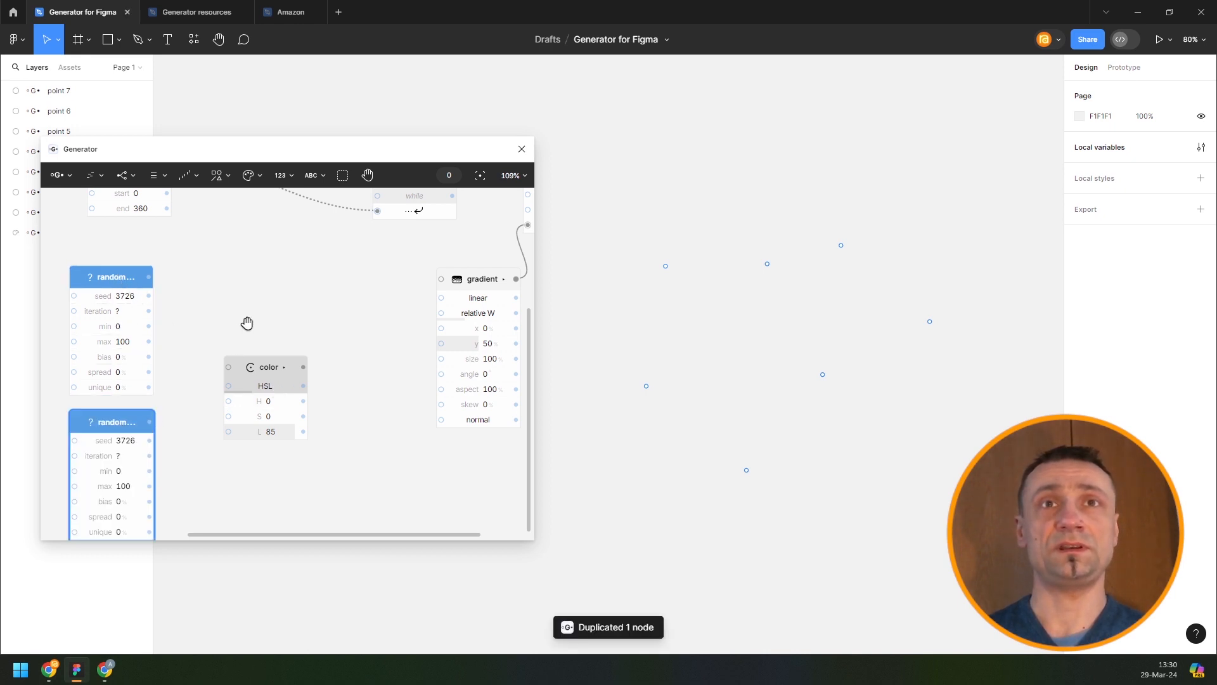
pyautogui.scroll(-2, 230, 332)
pyautogui.hscroll(-1, 230, 332)
pyautogui.scroll(-3, 220, 325)
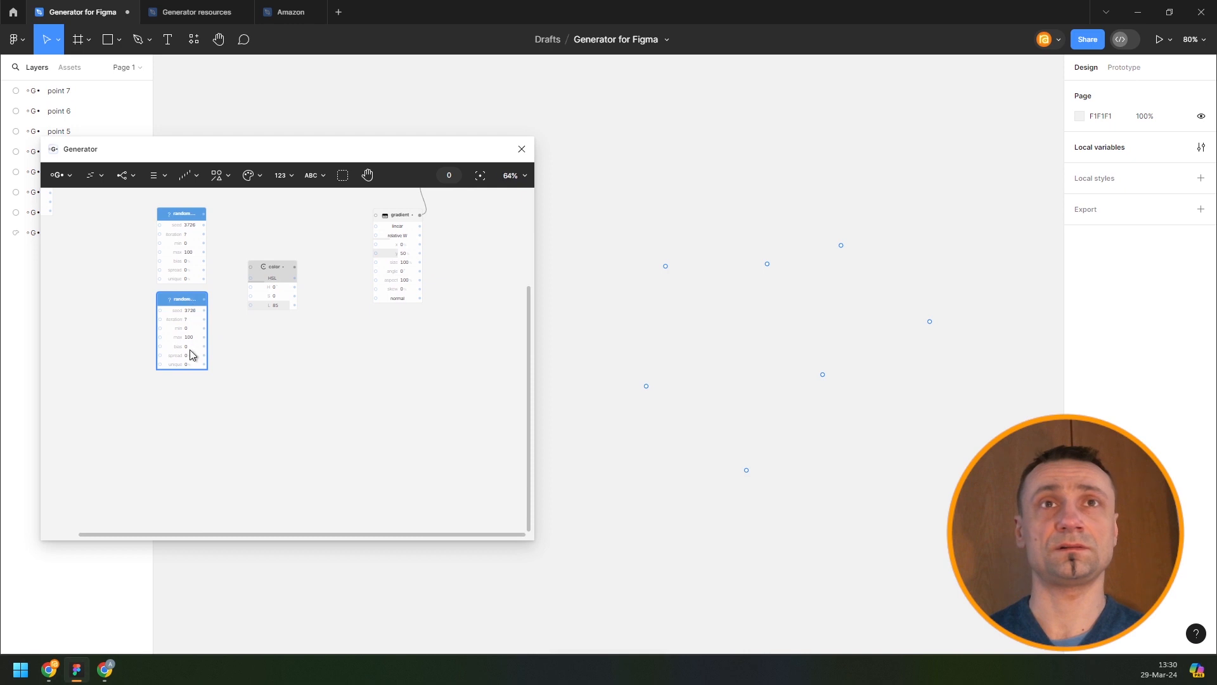
pyautogui.hotkey('ctrl', 'd')
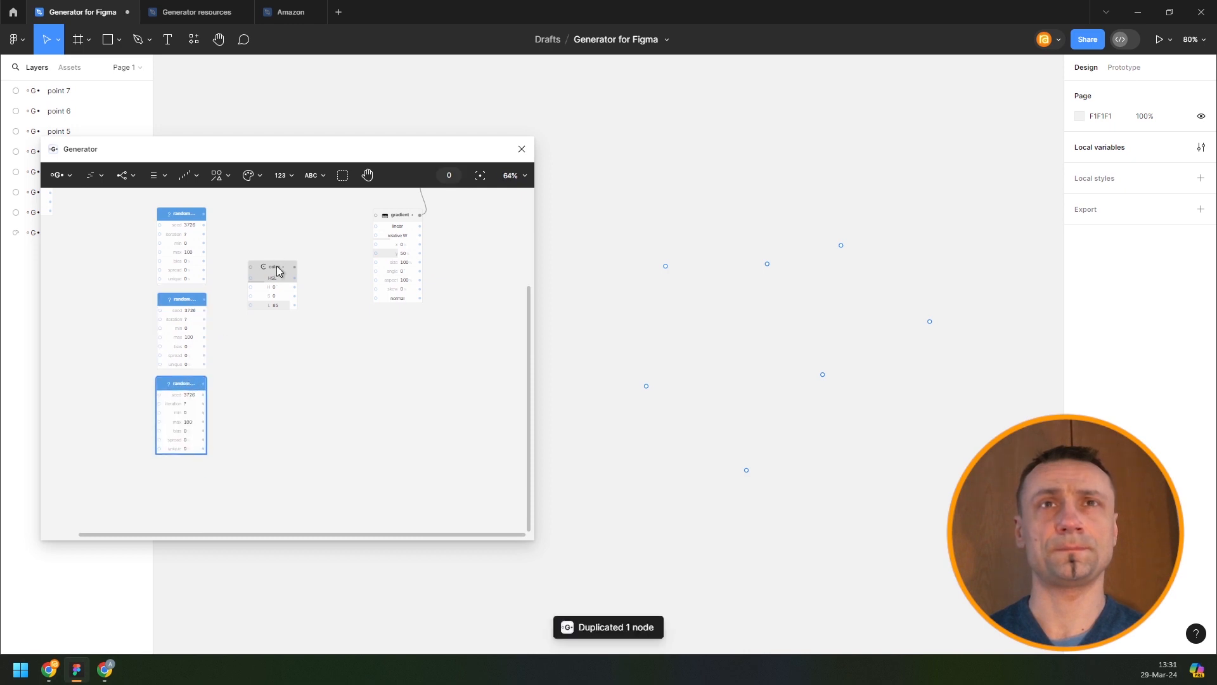
# Step: Set the uppermost random node's max to 360 and connect the three random nodes to the color node's H, S and L inputs
pyautogui.moveTo(273, 270); pyautogui.dragTo(275, 298)
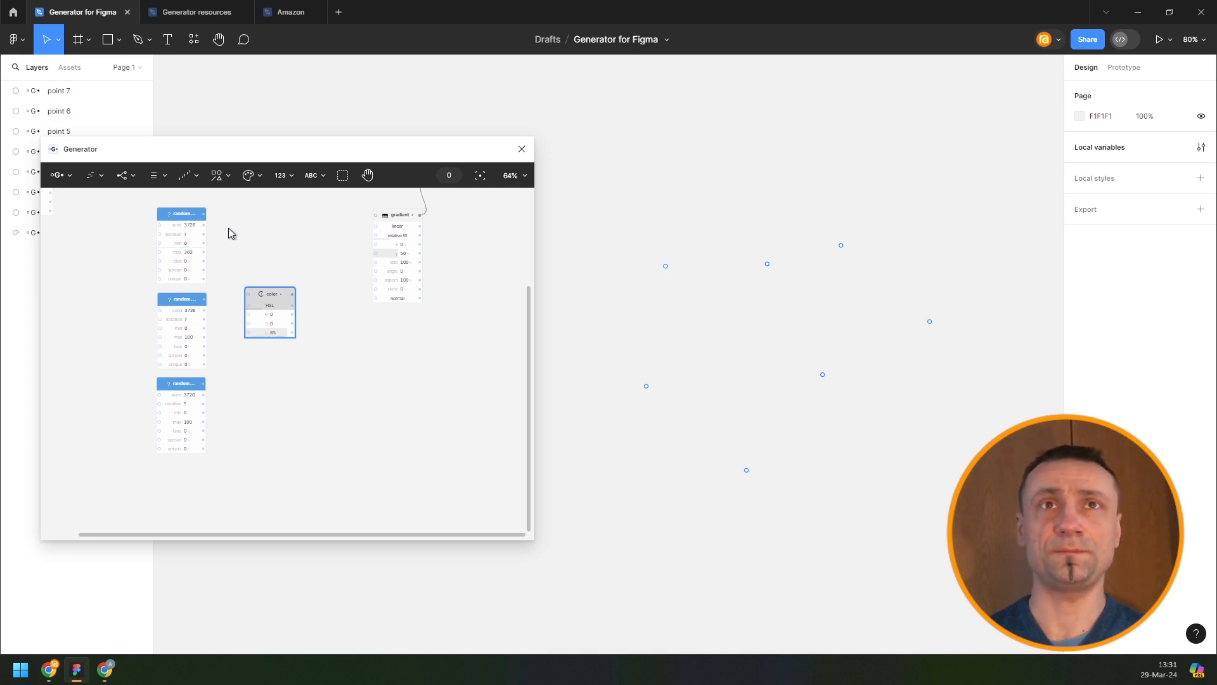
pyautogui.moveTo(204, 214); pyautogui.dragTo(259, 334)
# Step: Randomize the seeds of the three random nodes feeding the color node
pyautogui.moveTo(133, 198); pyautogui.dragTo(182, 418)
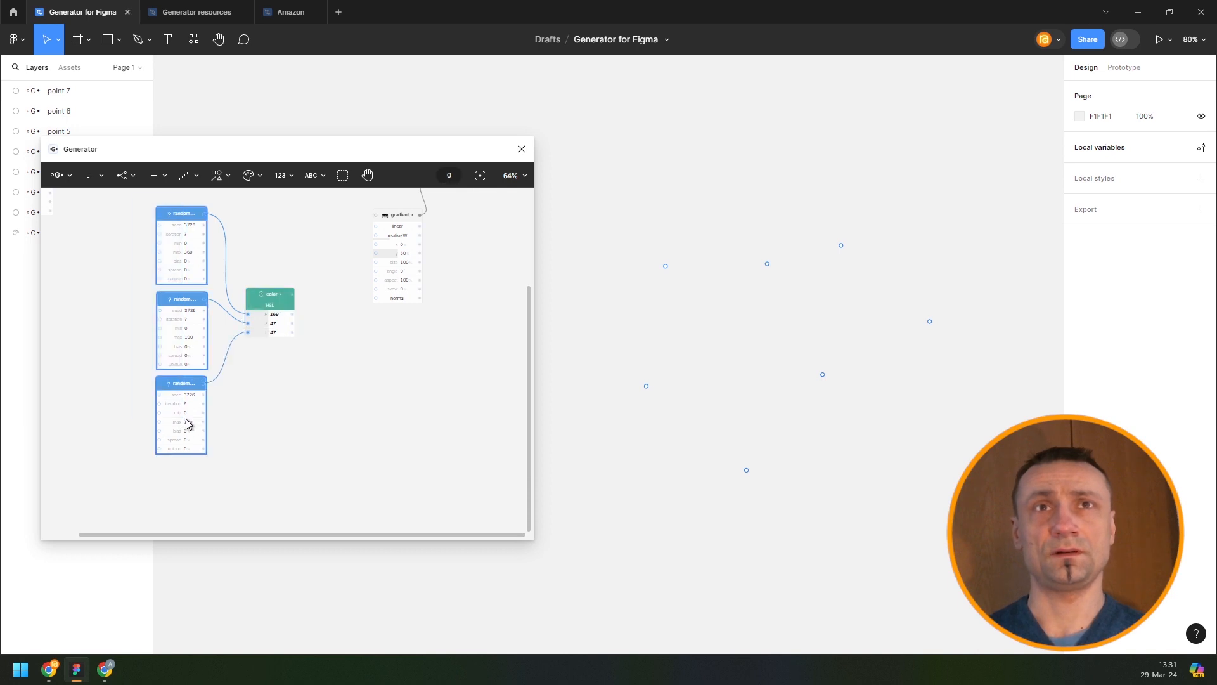
pyautogui.hotkey('ctrl', 'r')
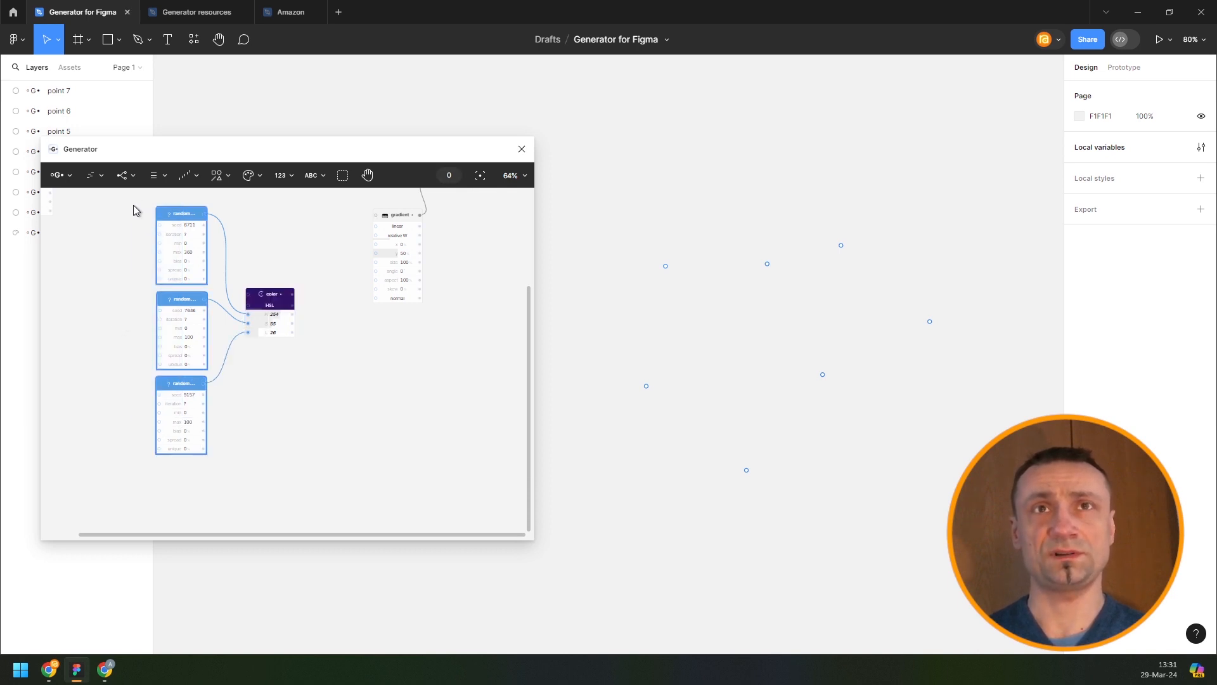
# Step: Save the three random nodes and their HSL color node as a template named "Random color"
pyautogui.moveTo(139, 212); pyautogui.dragTo(283, 429)
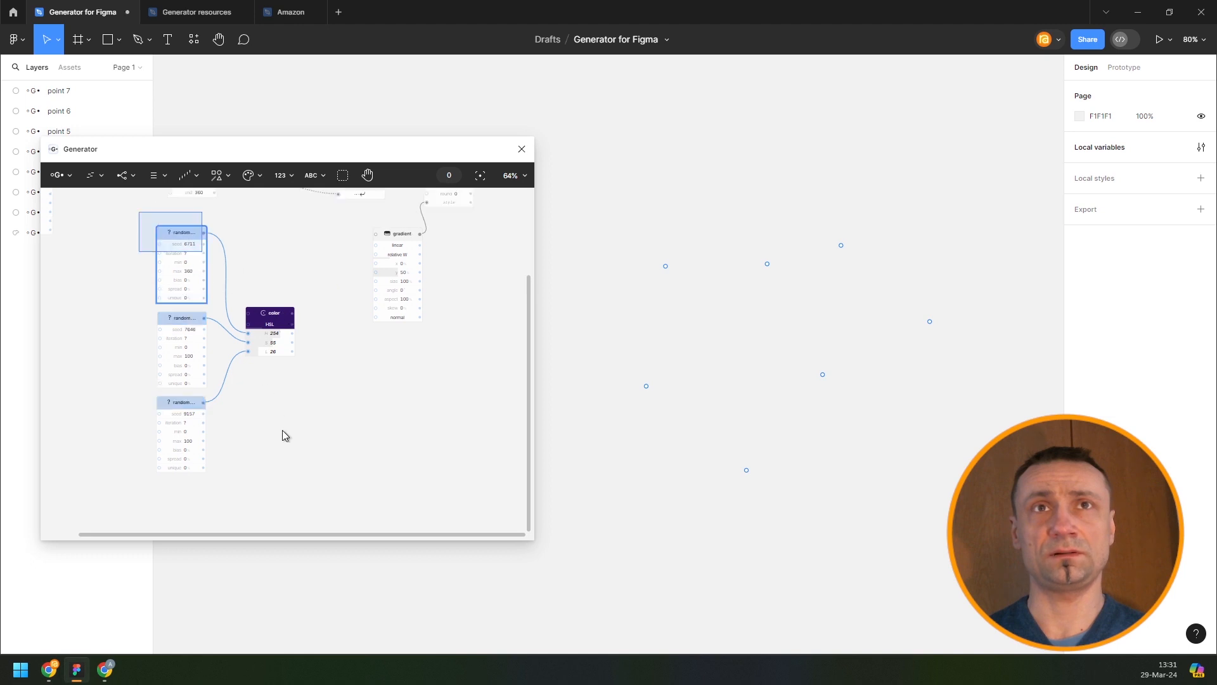
pyautogui.click(94, 176)
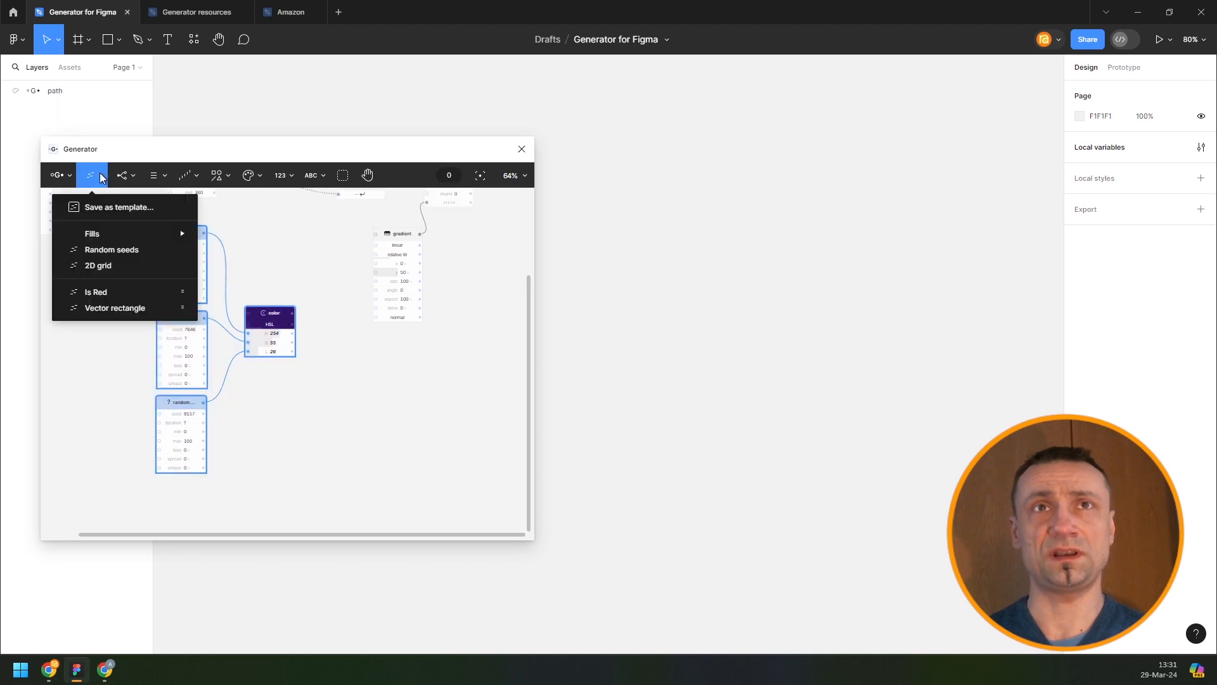
pyautogui.click(111, 209)
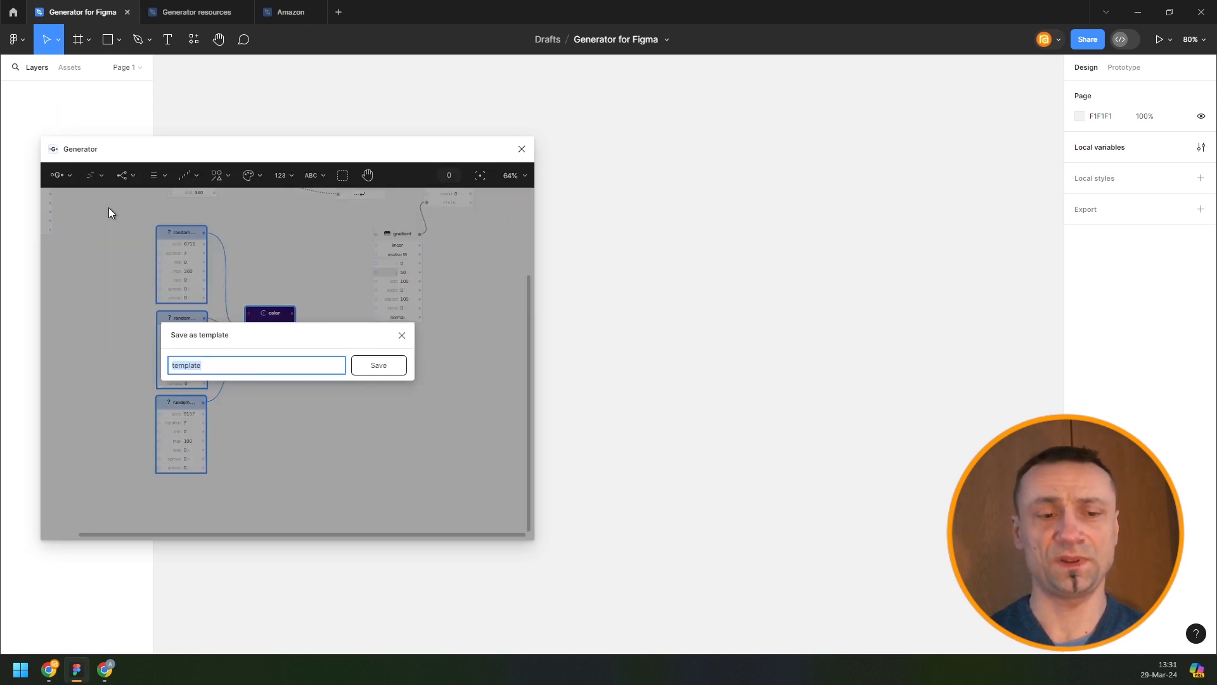
pyautogui.write('Random color')
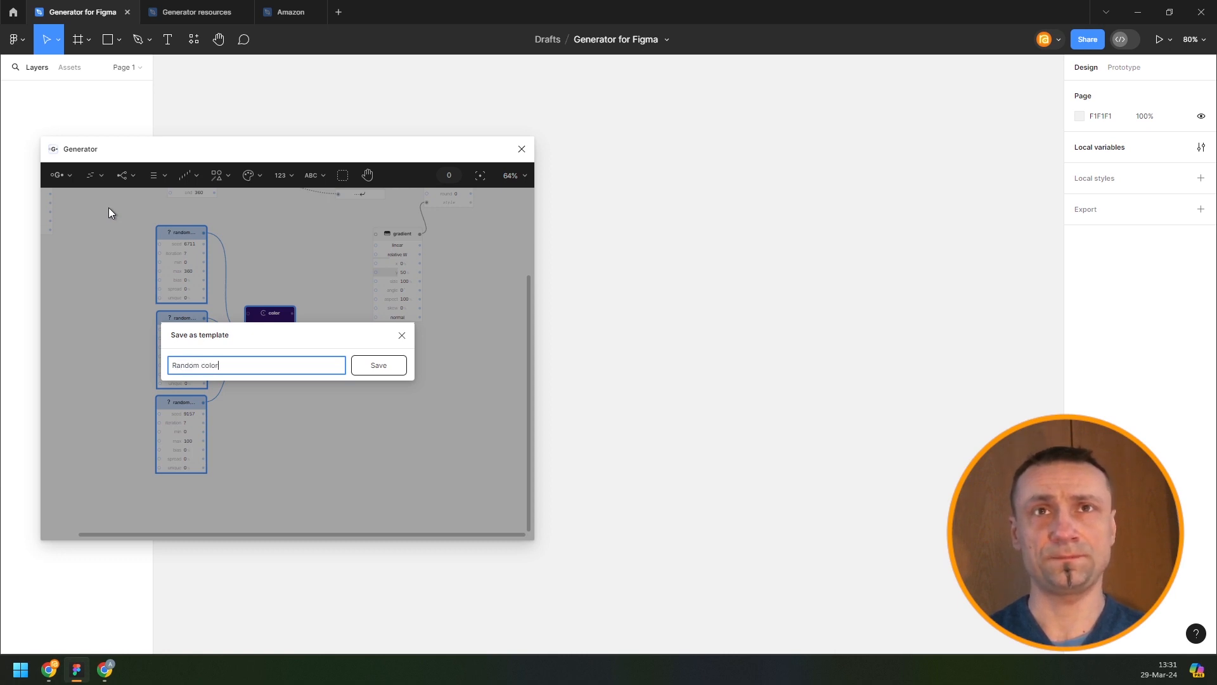
pyautogui.press('Return')
# Step: Insert the Random color template and place its four nodes beneath the original color group
pyautogui.click(97, 178)
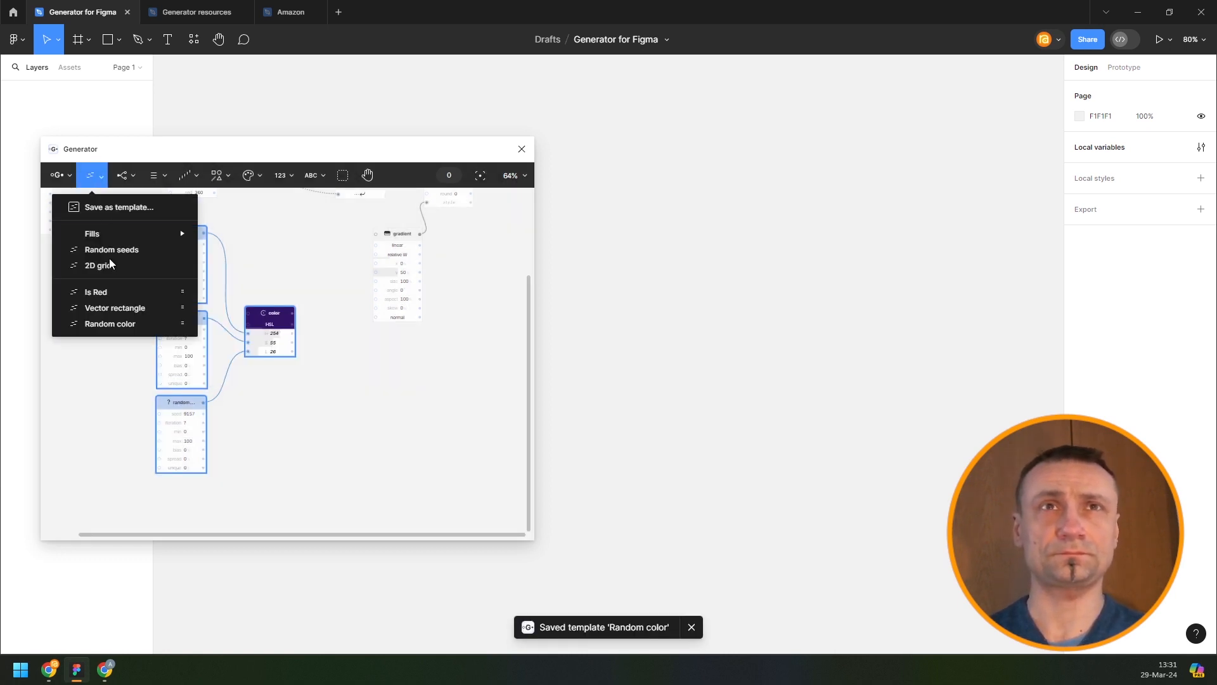
pyautogui.click(359, 416)
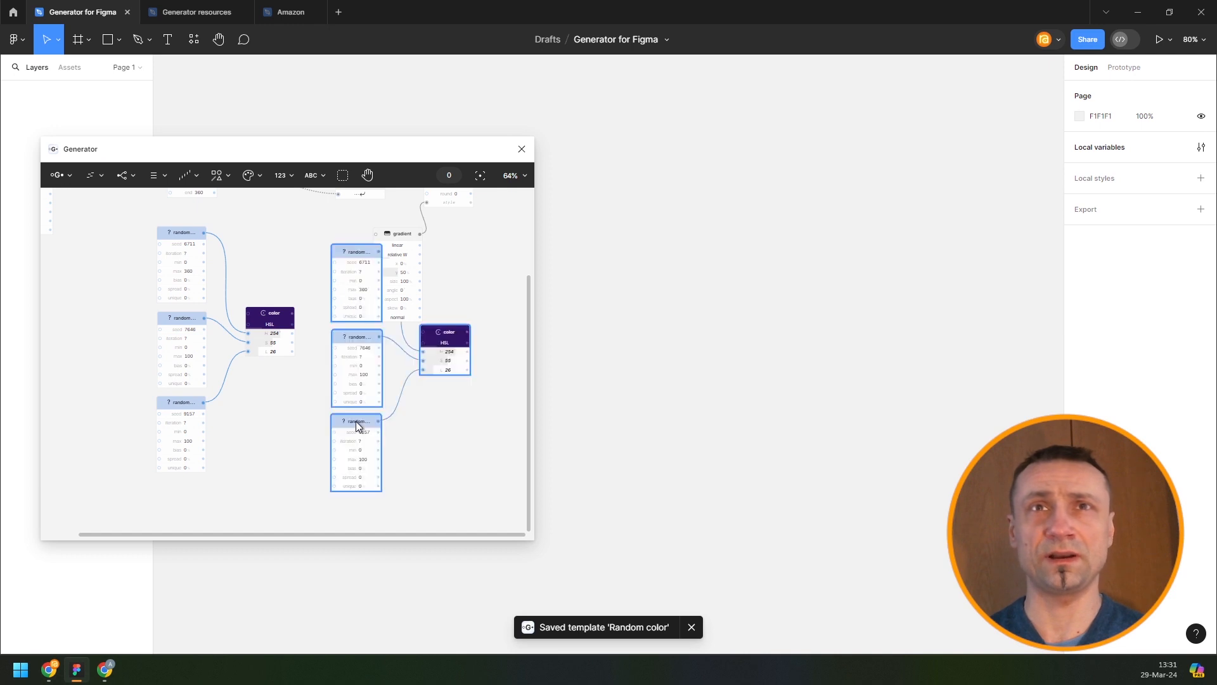
pyautogui.moveTo(355, 421); pyautogui.dragTo(341, 432)
pyautogui.scroll(-2, 397, 352)
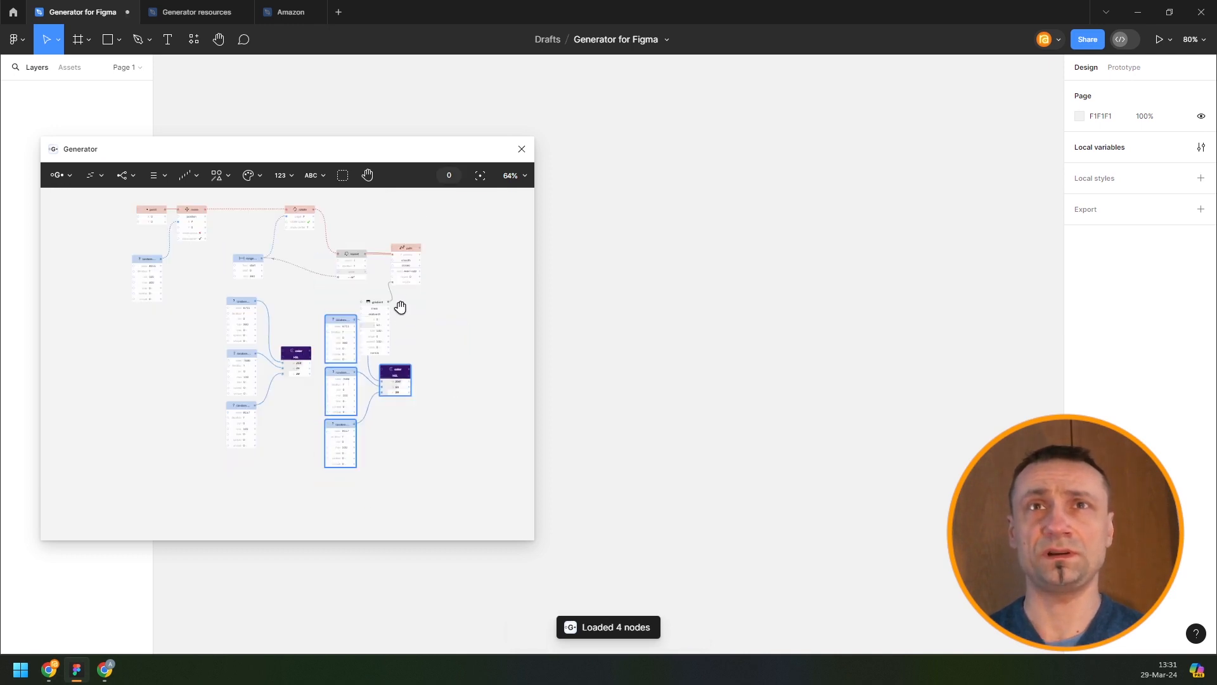
pyautogui.scroll(-2, 380, 365)
pyautogui.moveTo(377, 371); pyautogui.dragTo(346, 448)
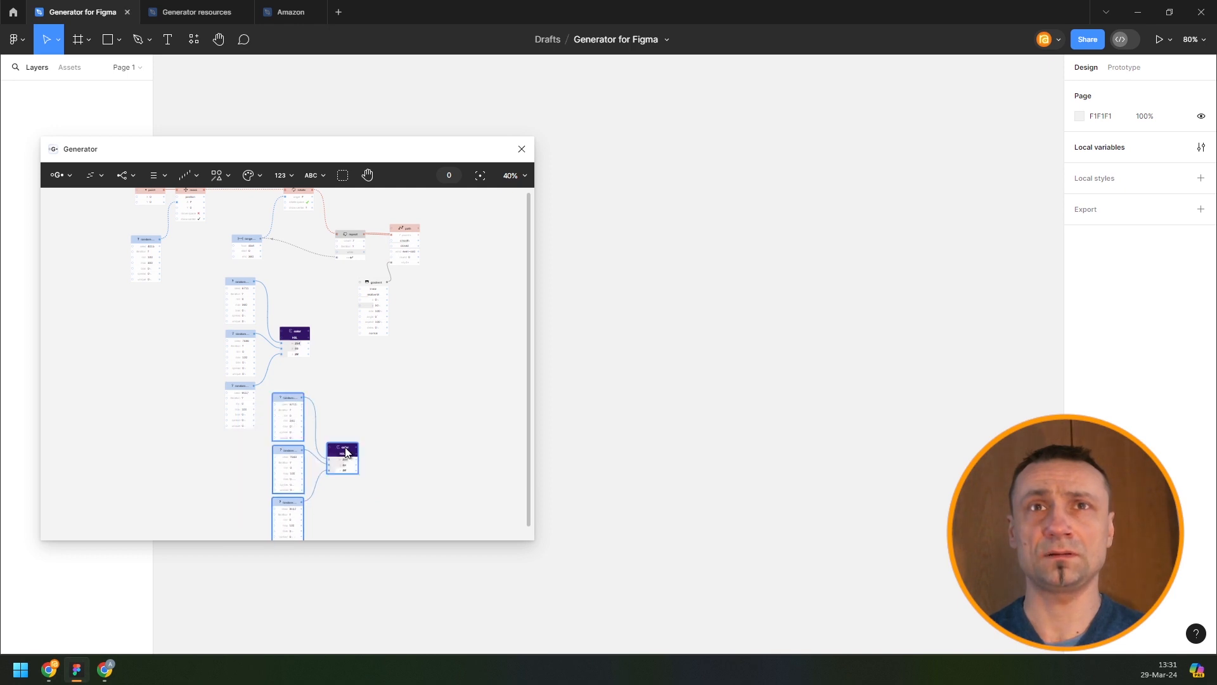
# Step: Rearrange the original three random nodes from a vertical stack into a horizontal row
pyautogui.moveTo(243, 280); pyautogui.dragTo(190, 292)
pyautogui.moveTo(243, 335); pyautogui.dragTo(229, 297)
pyautogui.moveTo(241, 386); pyautogui.dragTo(269, 299)
# Step: Delete the four nodes inserted from the Random color template
pyautogui.moveTo(233, 379); pyautogui.dragTo(400, 525)
pyautogui.scroll(-1, 401, 525)
pyautogui.press('Delete')
# Step: Place the color node at the right end of the random node row and duplicate the four-node group directly beneath it
pyautogui.moveTo(328, 356); pyautogui.dragTo(383, 499)
pyautogui.scroll(5, 321, 326)
pyautogui.click(302, 326)
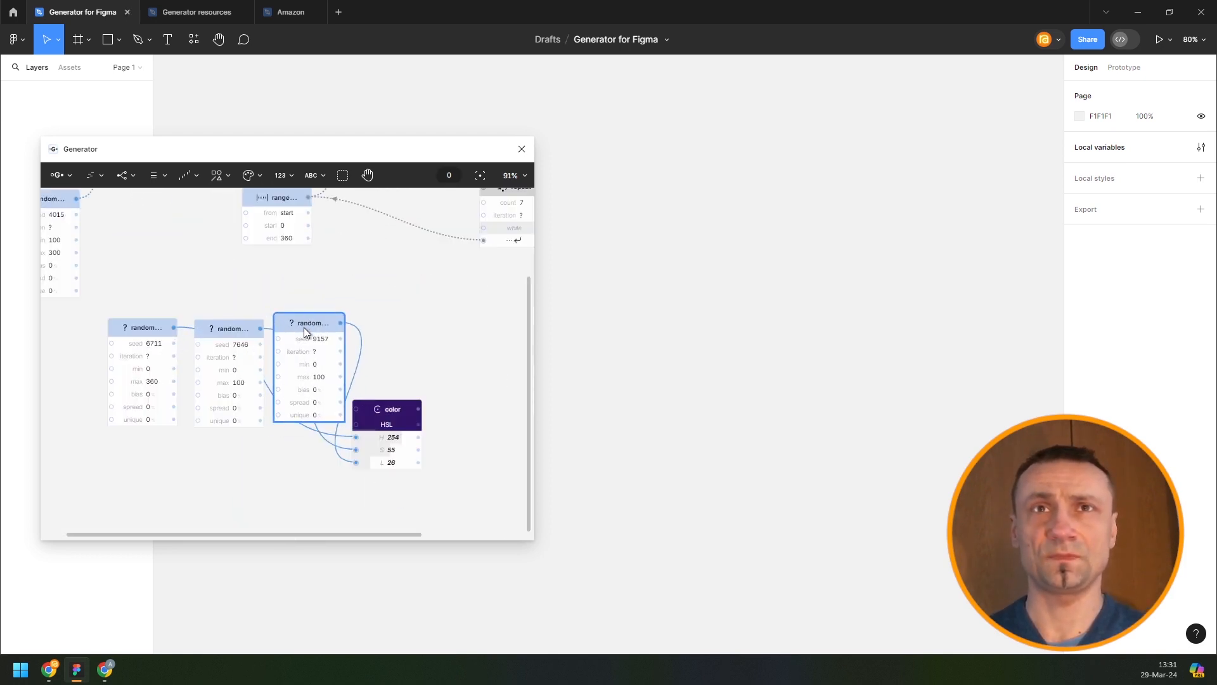
pyautogui.moveTo(401, 410); pyautogui.dragTo(429, 355)
pyautogui.moveTo(100, 267); pyautogui.dragTo(387, 440)
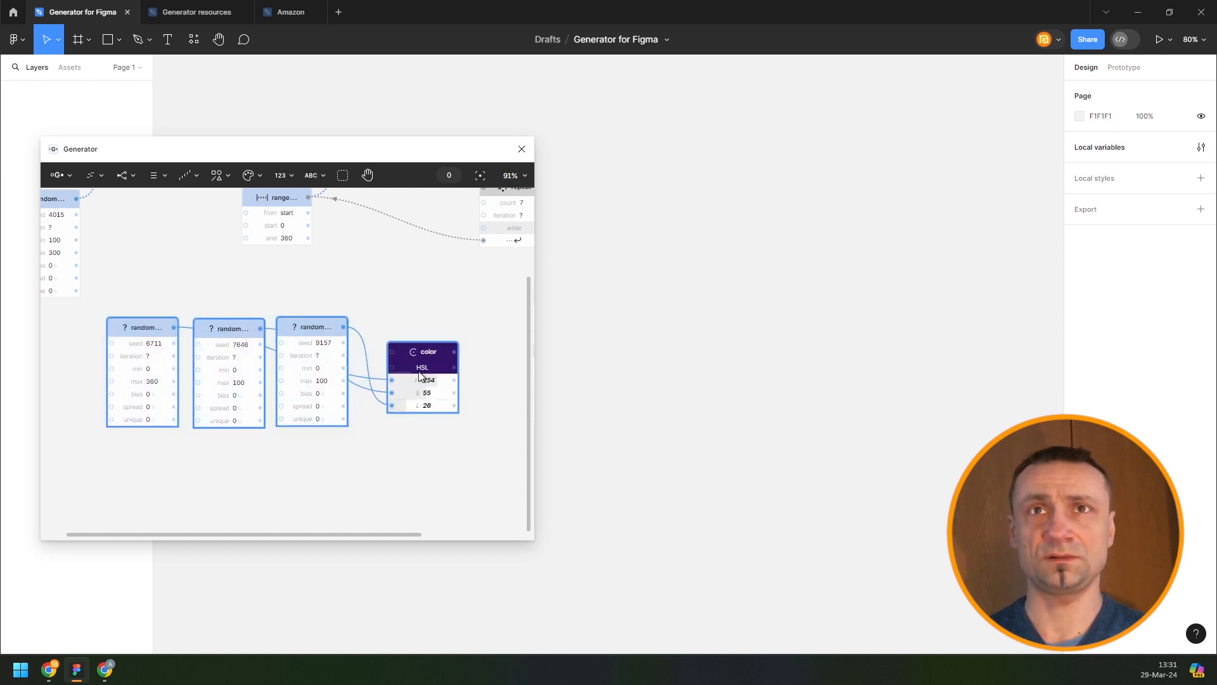
pyautogui.hotkey('ctrl', 'd')
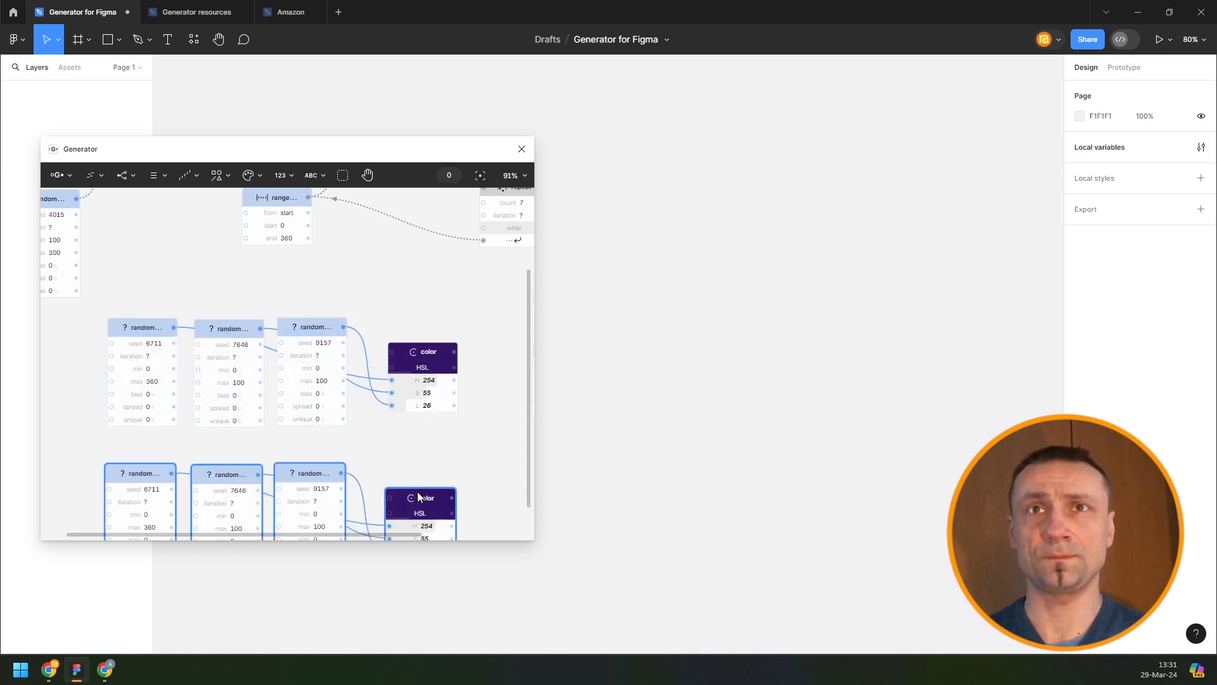
# Step: Connect the outputs of both color nodes to the gradient node's color inputs
pyautogui.scroll(-2, 295, 313)
pyautogui.hscroll(3, 319, 291)
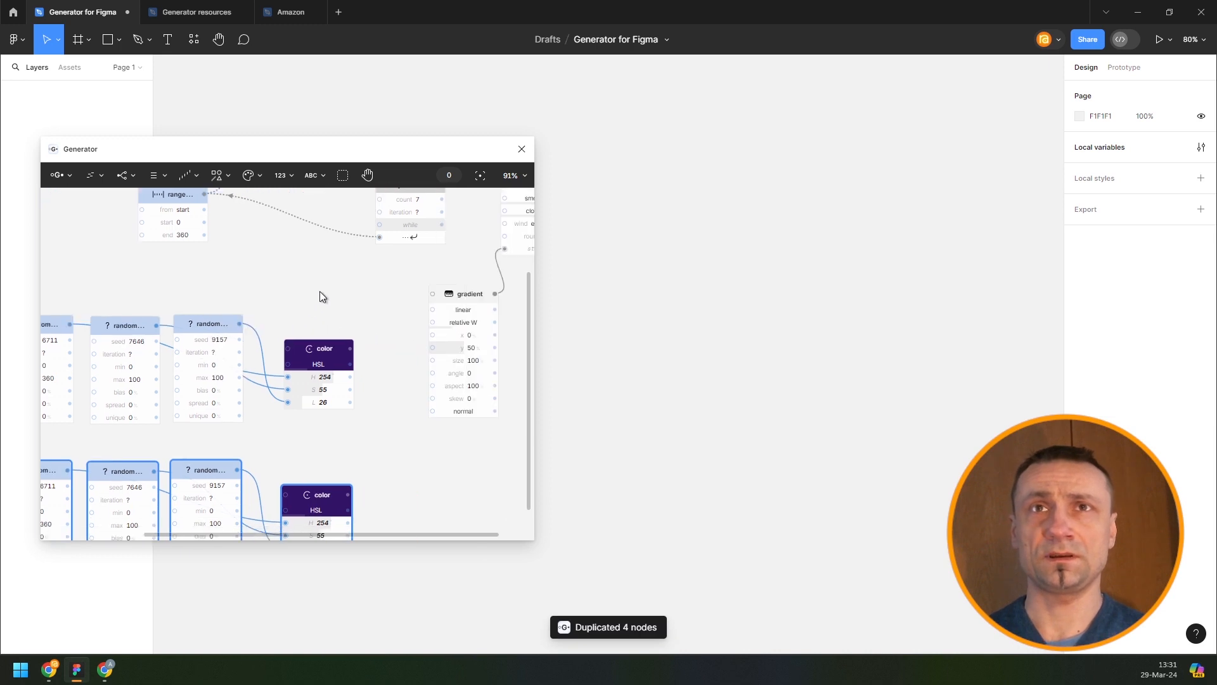
pyautogui.scroll(1, 342, 320)
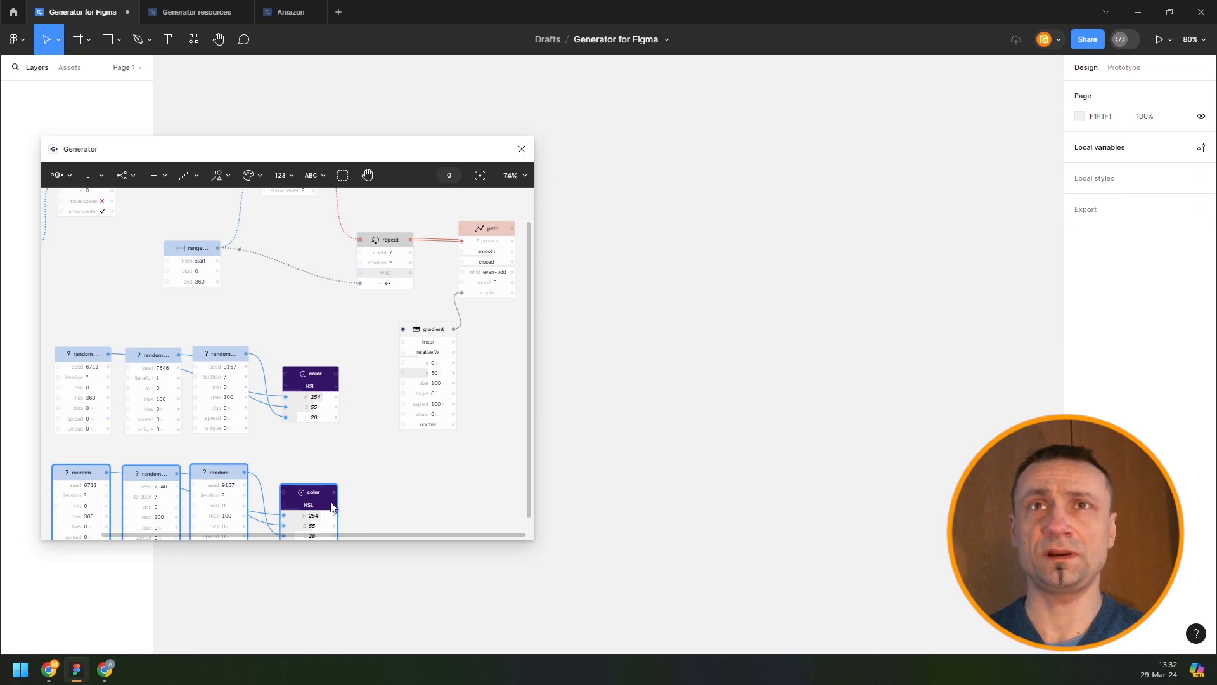
pyautogui.hotkey('ctrl', 'z')
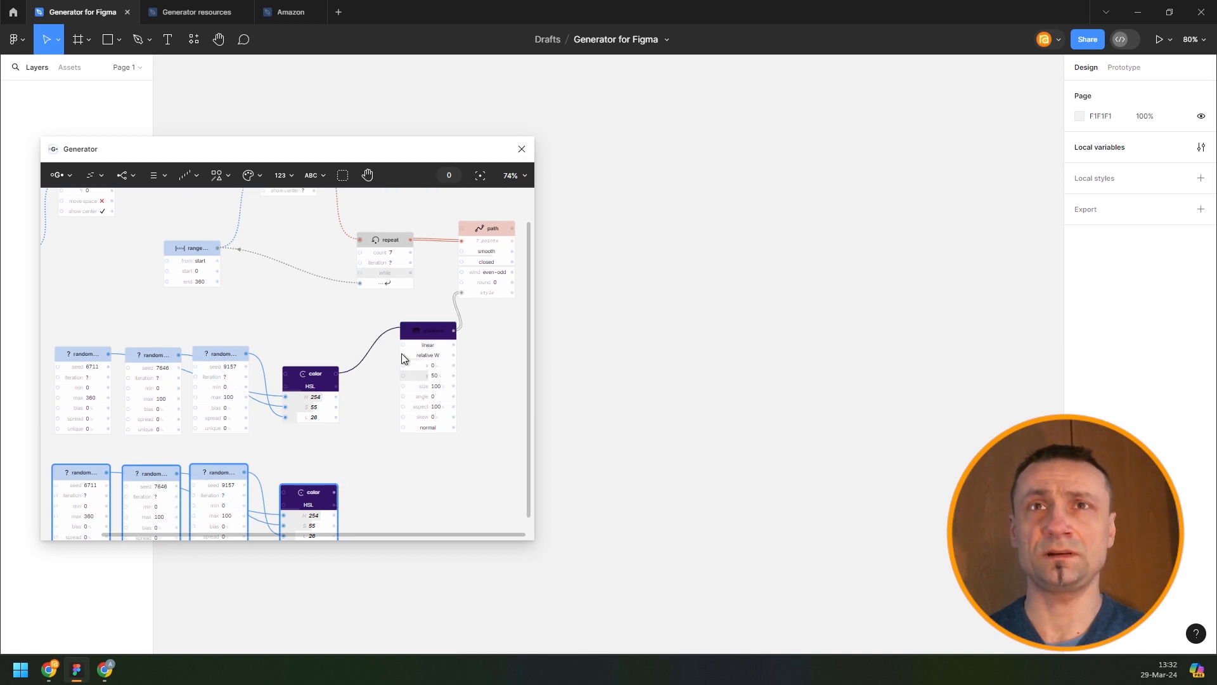
pyautogui.moveTo(401, 352); pyautogui.dragTo(415, 335)
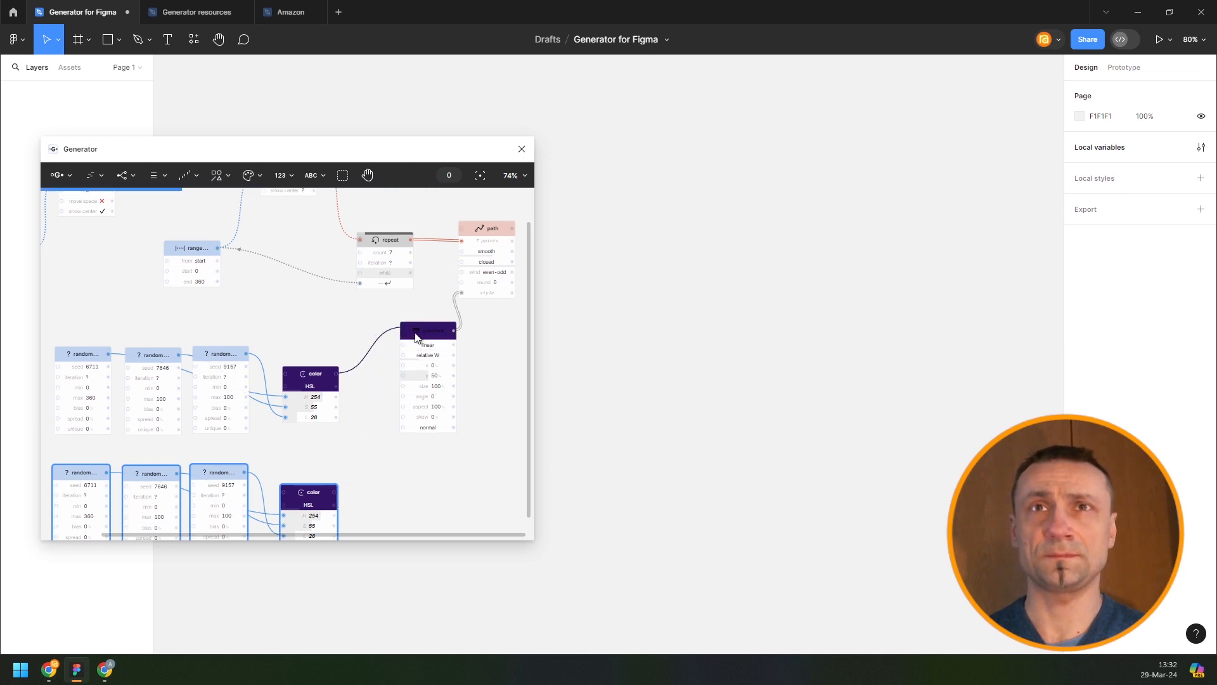
# Step: Activate the path node so that the gradient-filled shape is generated on the canvas
pyautogui.moveTo(334, 306); pyautogui.dragTo(163, 354)
pyautogui.click(319, 281)
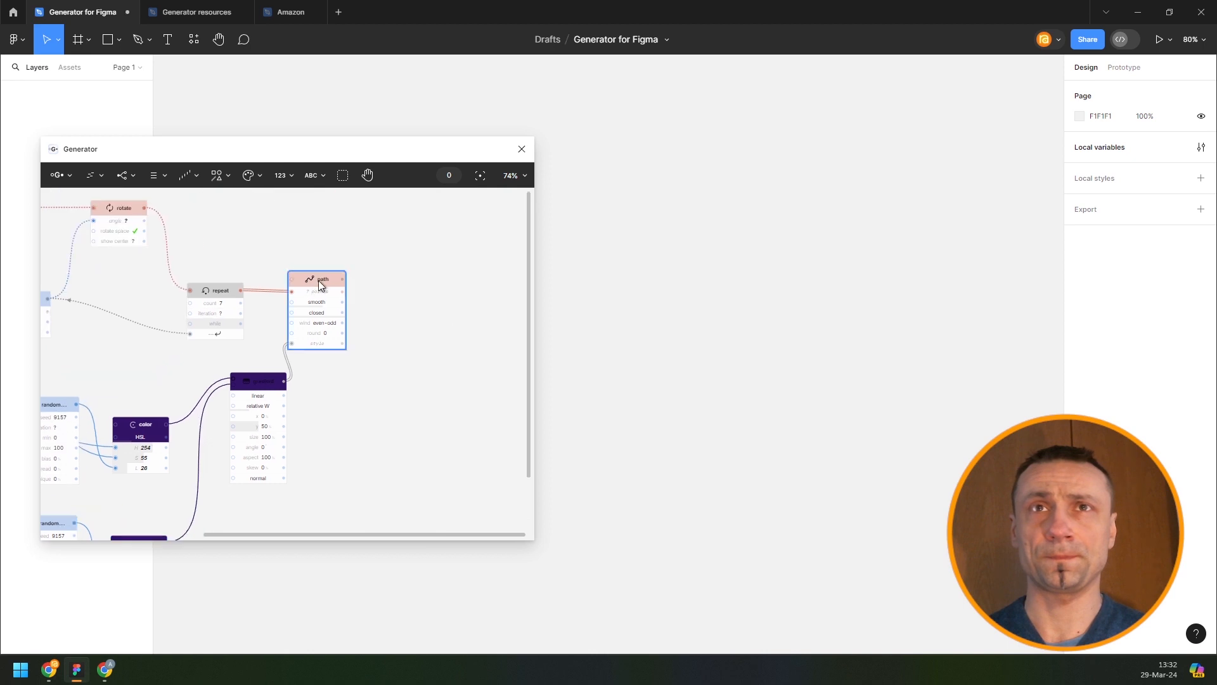
pyautogui.doubleClick(318, 280)
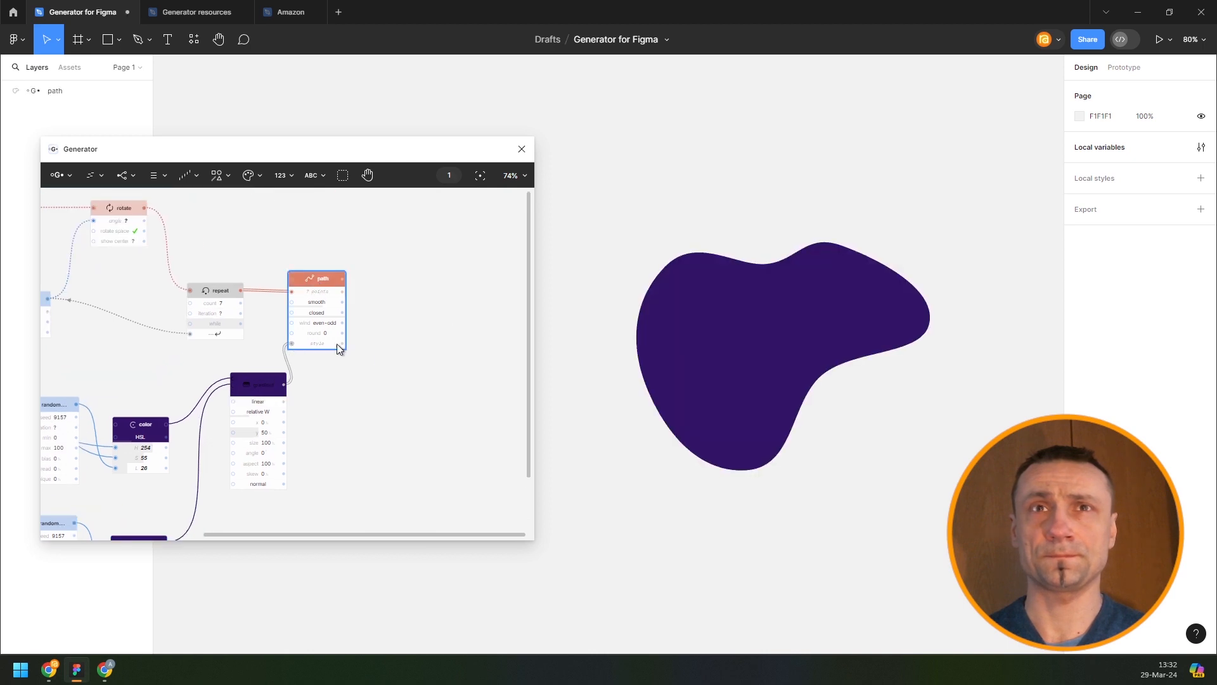
# Step: Select all nodes in the graph and randomize their seeds three times
pyautogui.scroll(-1, 379, 355)
pyautogui.scroll(-3, 379, 355)
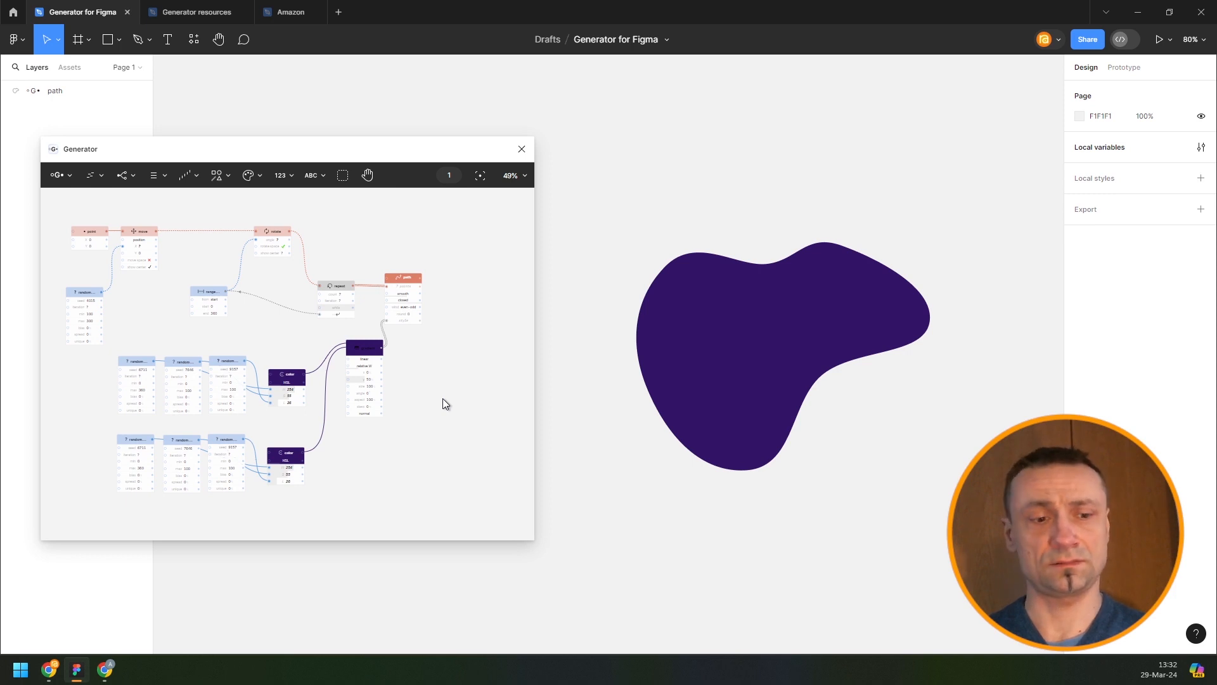
pyautogui.hotkey('ctrl', 'a')
pyautogui.press('r')
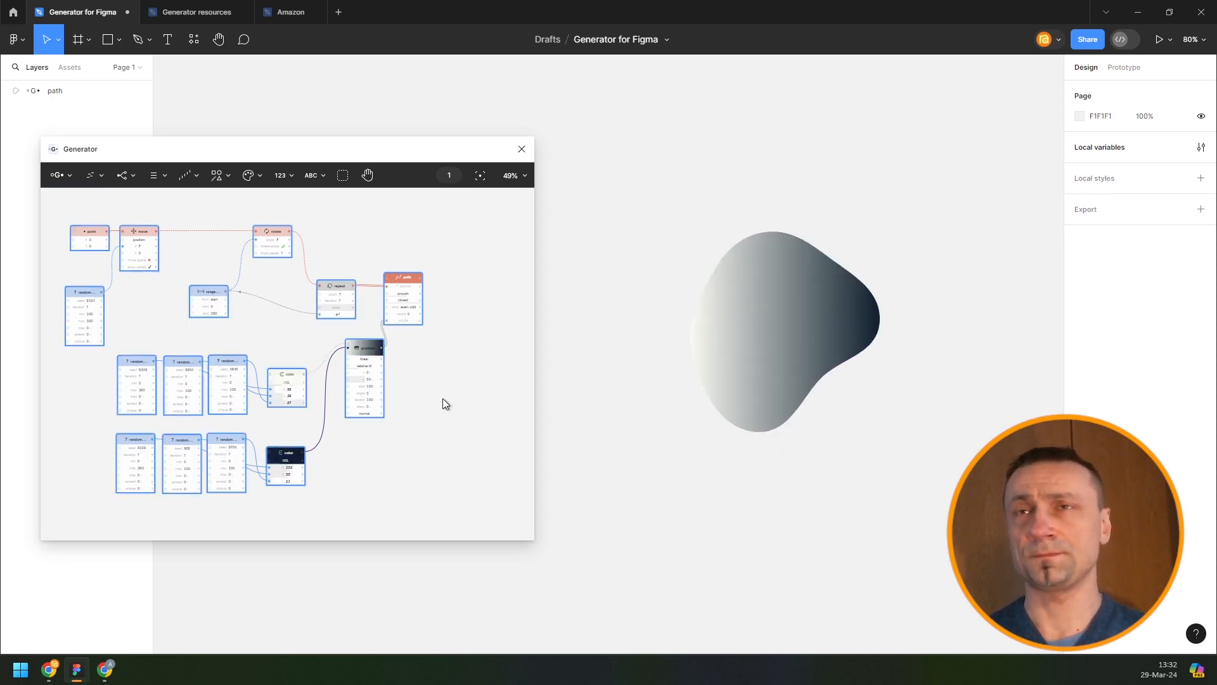
pyautogui.press('r')
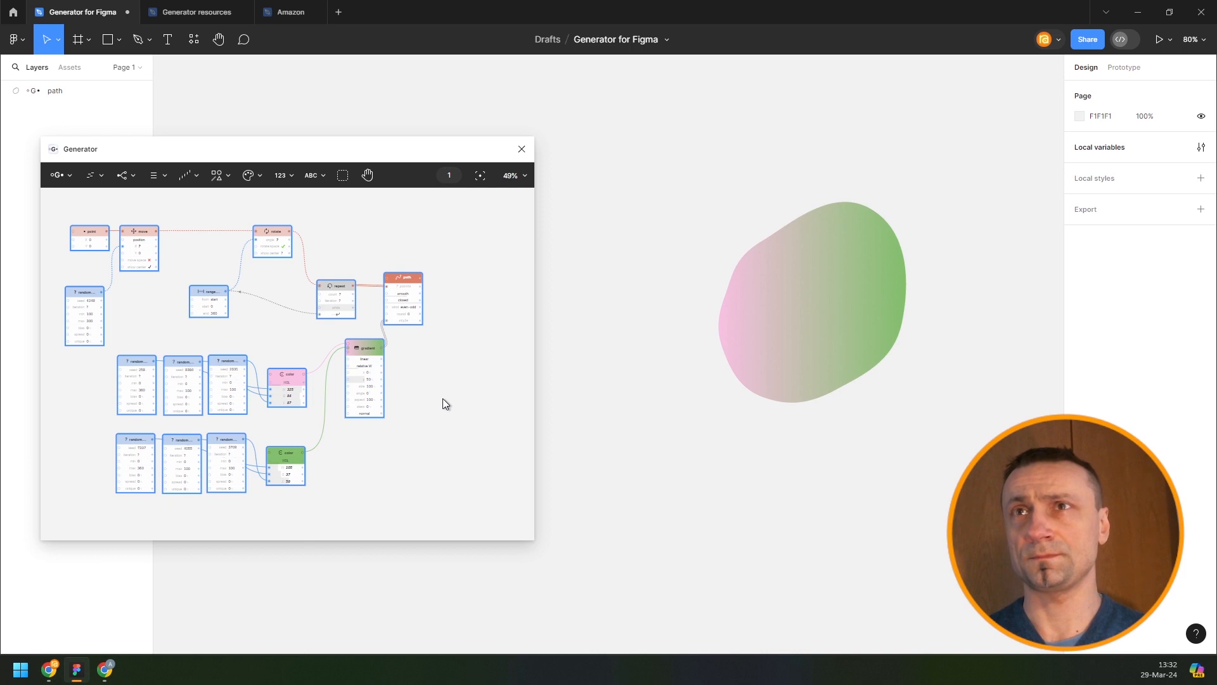
pyautogui.press('r')
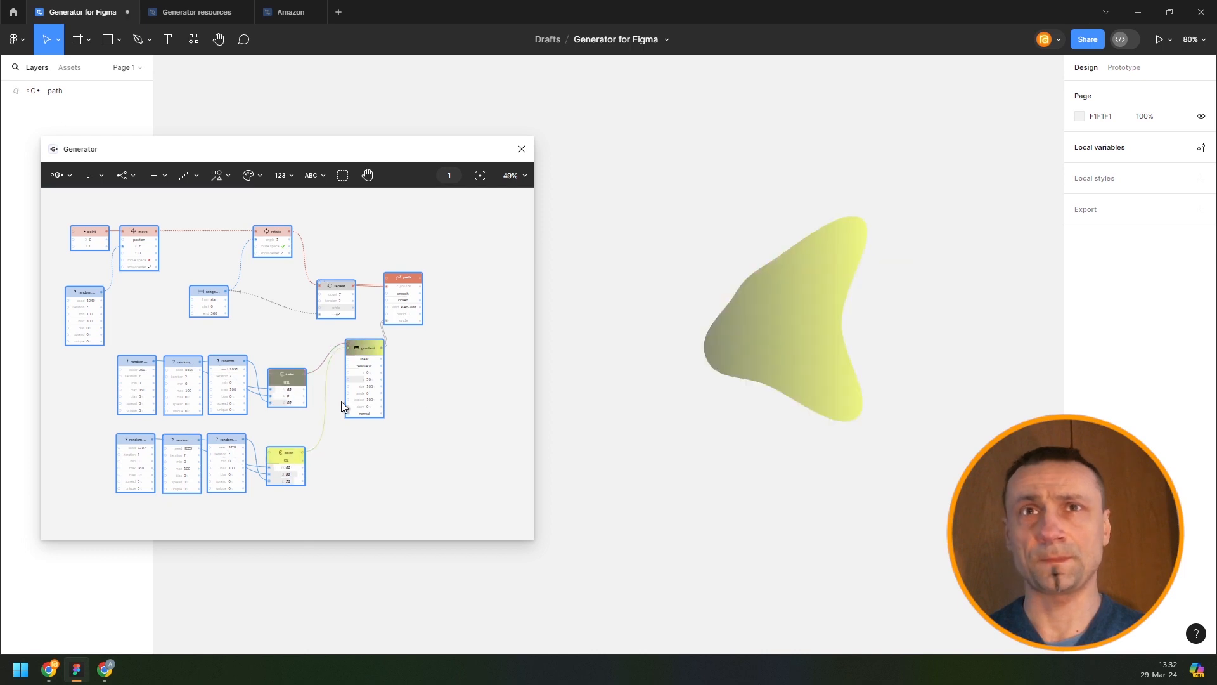
# Step: Change the gradient node's type to radial and set its x to 50% and size to 50%
pyautogui.scroll(5, 365, 374)
pyautogui.click(370, 339)
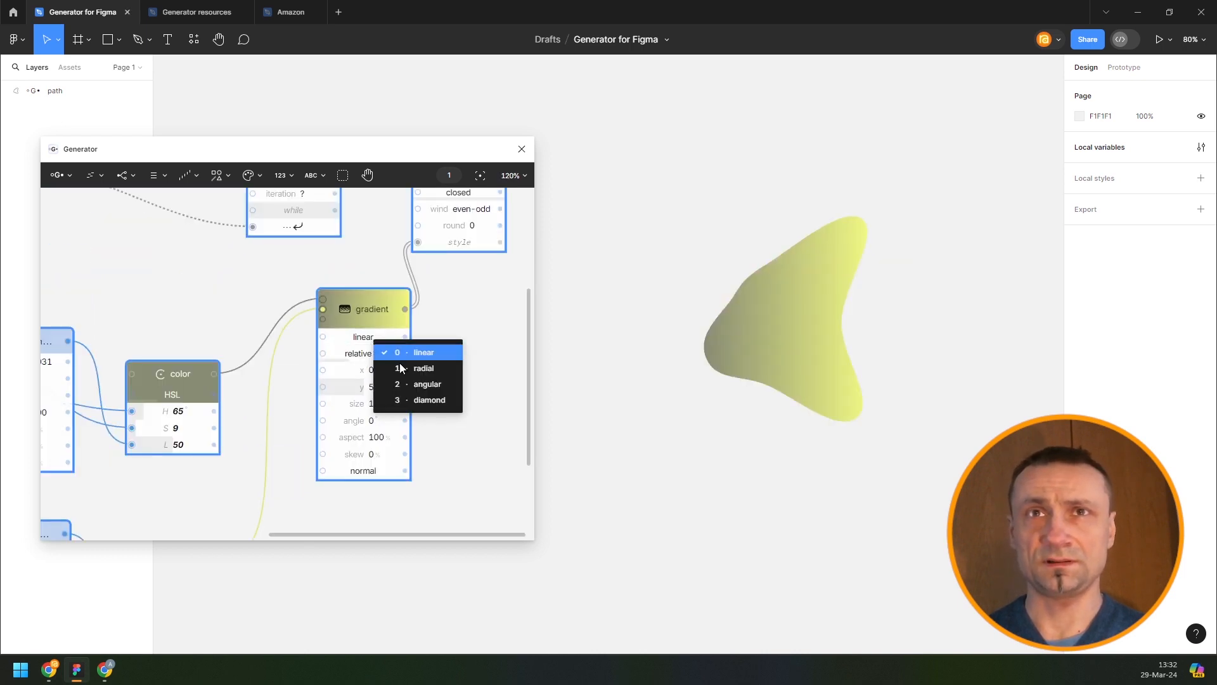
pyautogui.click(418, 368)
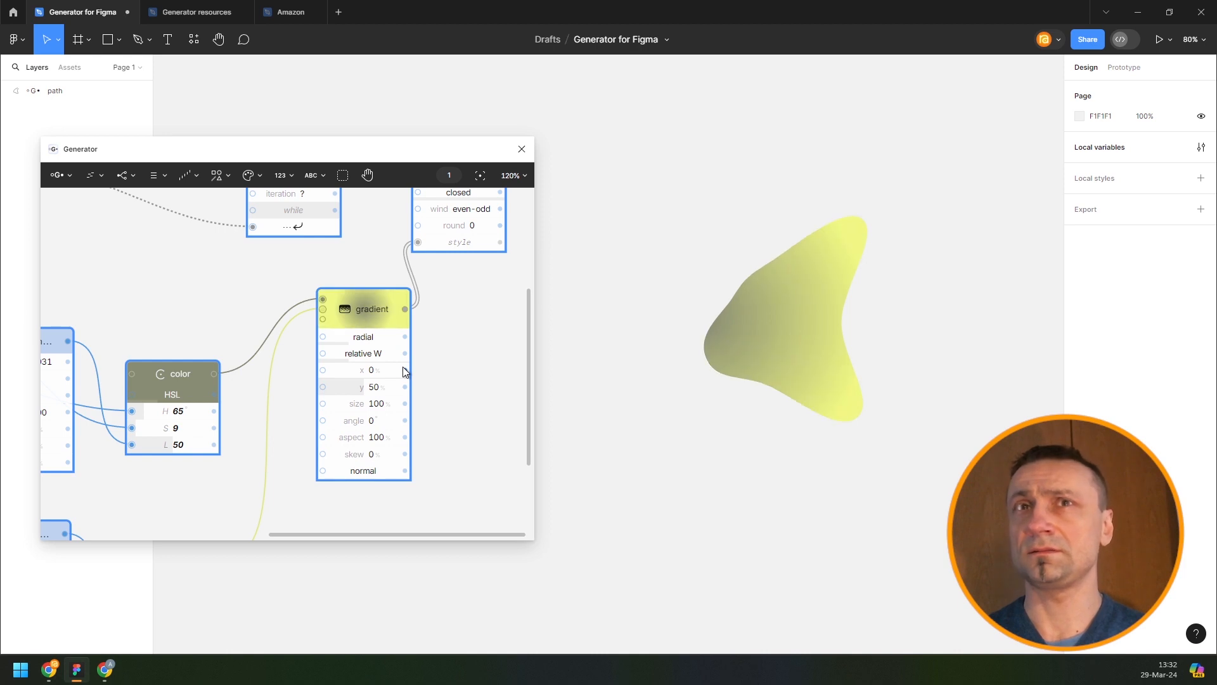
pyautogui.click(380, 371)
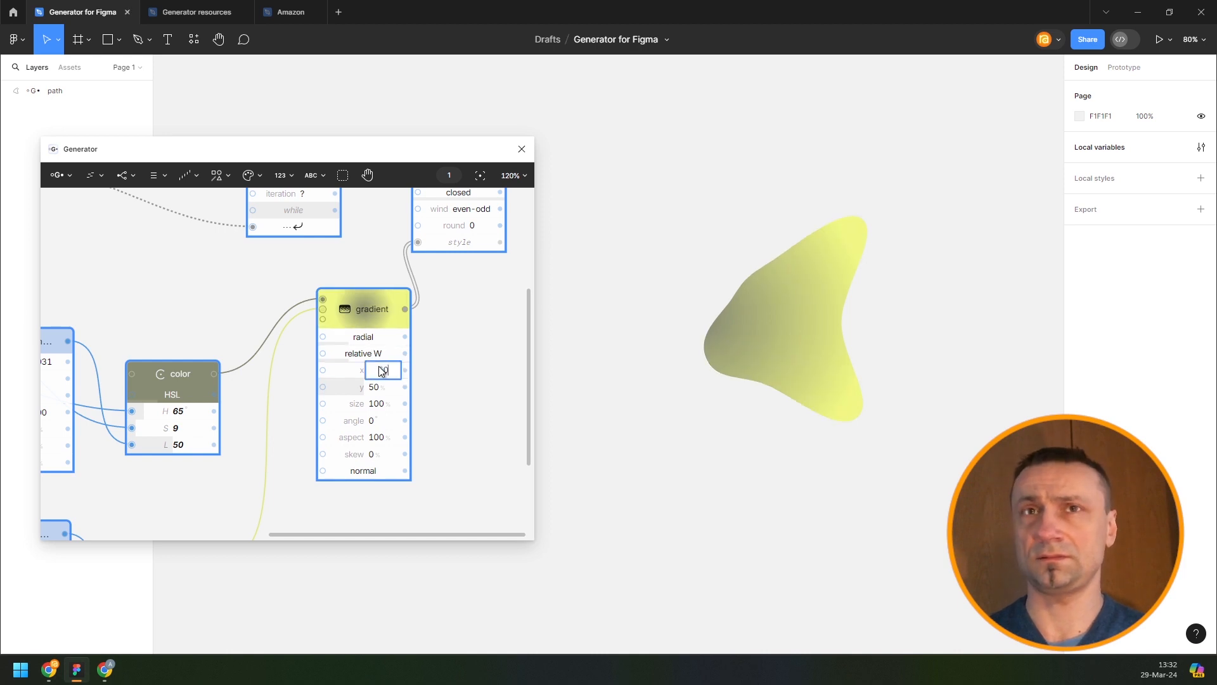
pyautogui.write('50')
pyautogui.press('Return')
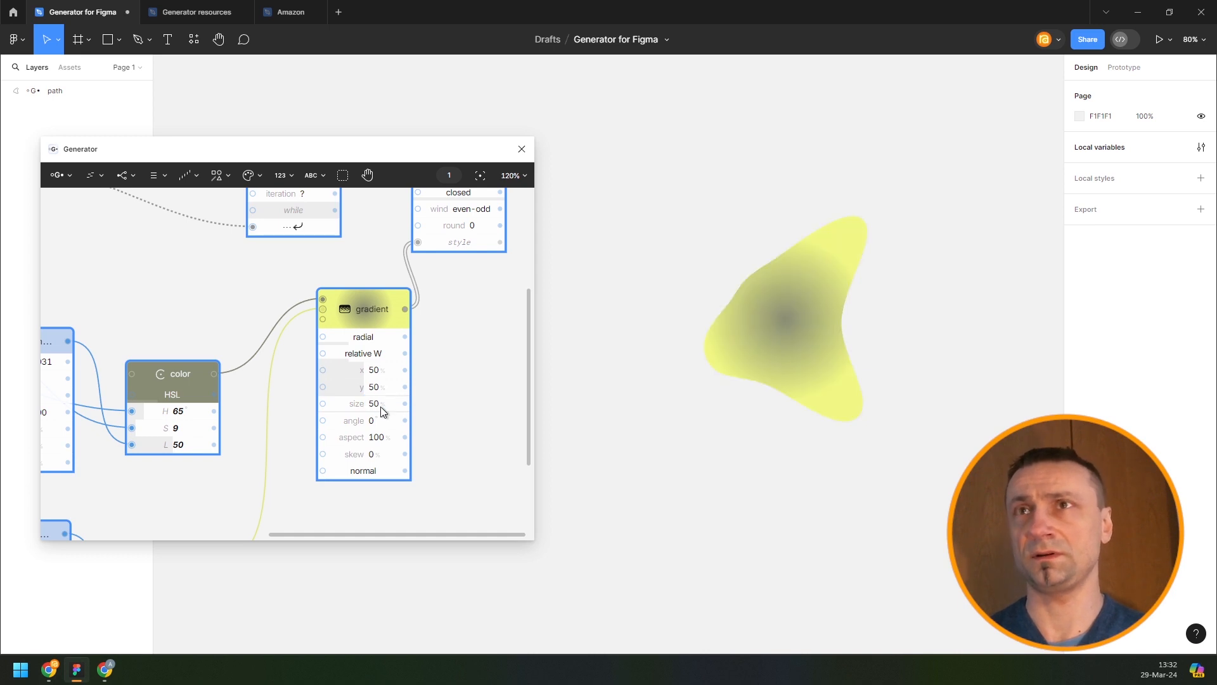
# Step: Randomize all seeds six more times to produce new shape and radial gradient variations
pyautogui.scroll(-4, 345, 406)
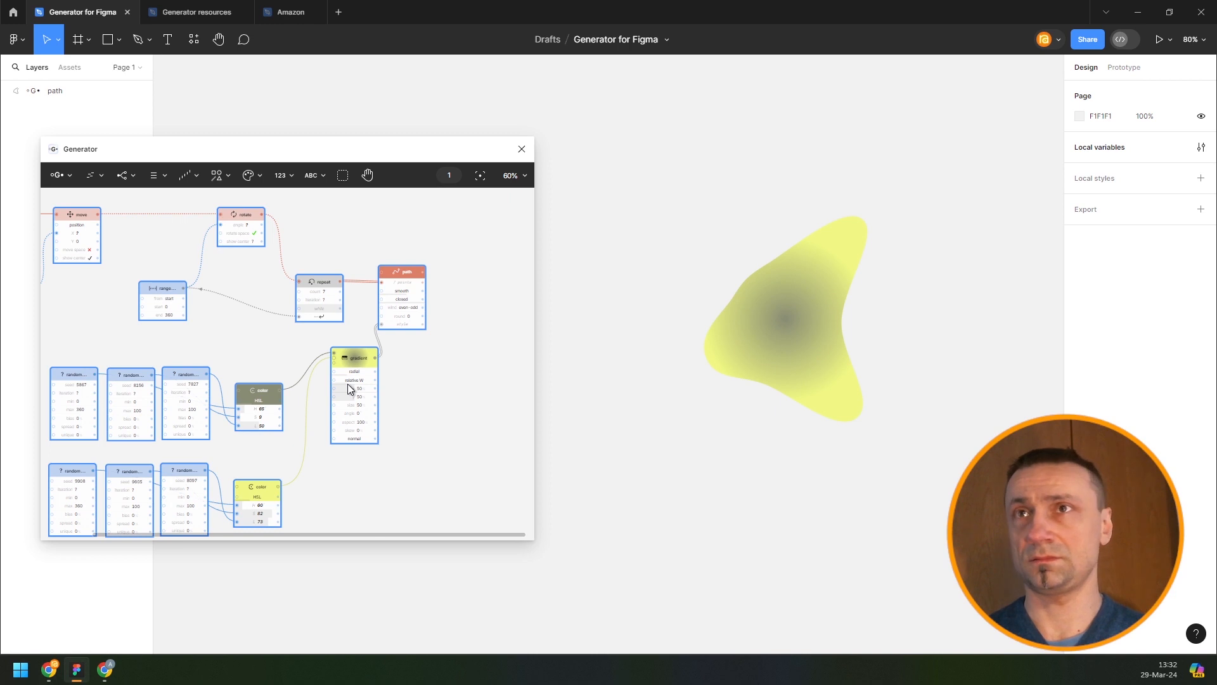
pyautogui.press('r')
pyautogui.press('r')
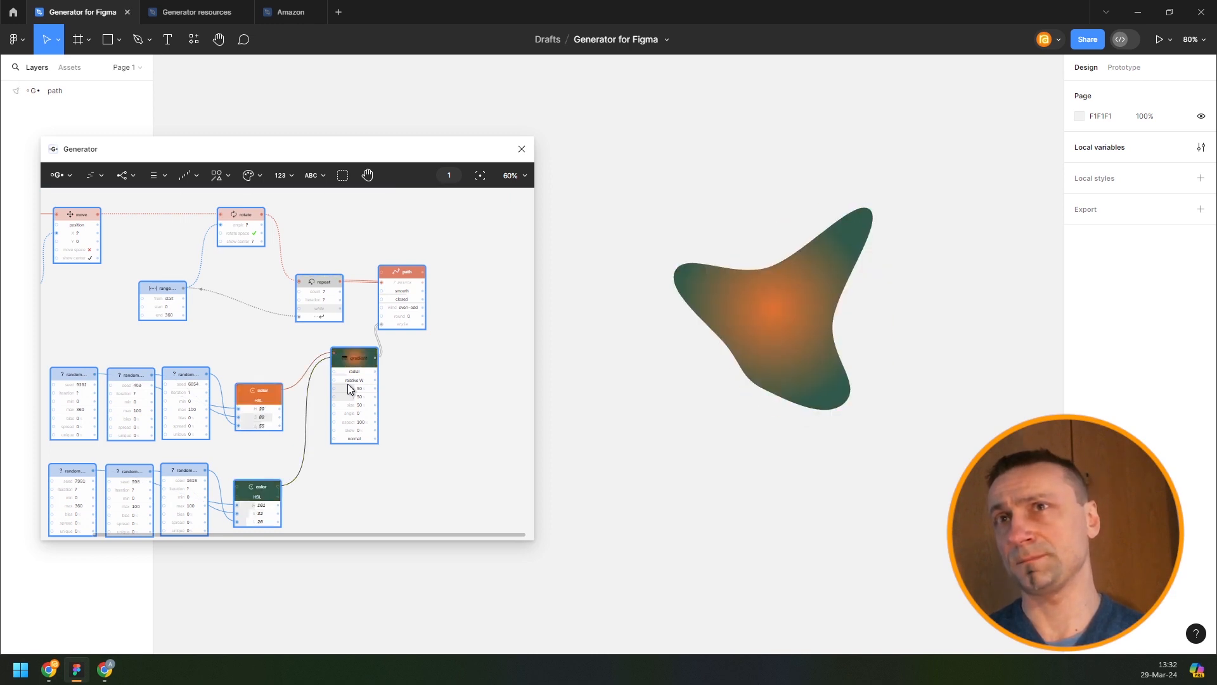
pyautogui.press('r')
pyautogui.press('r')
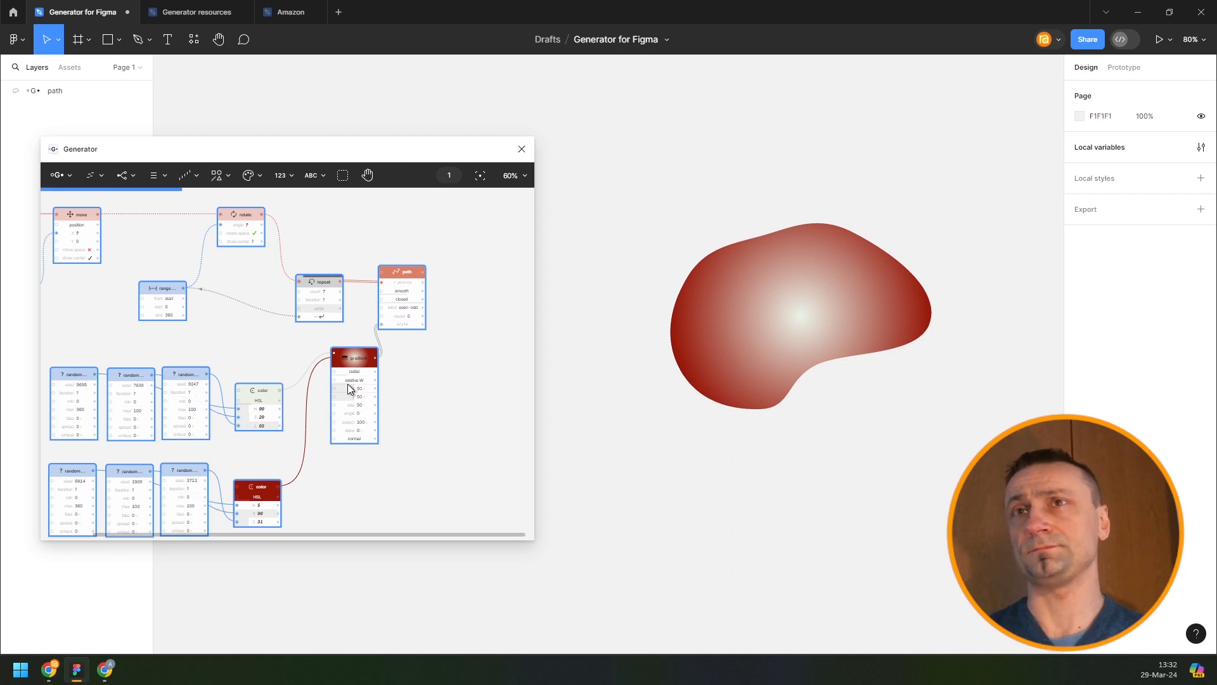
pyautogui.press('r')
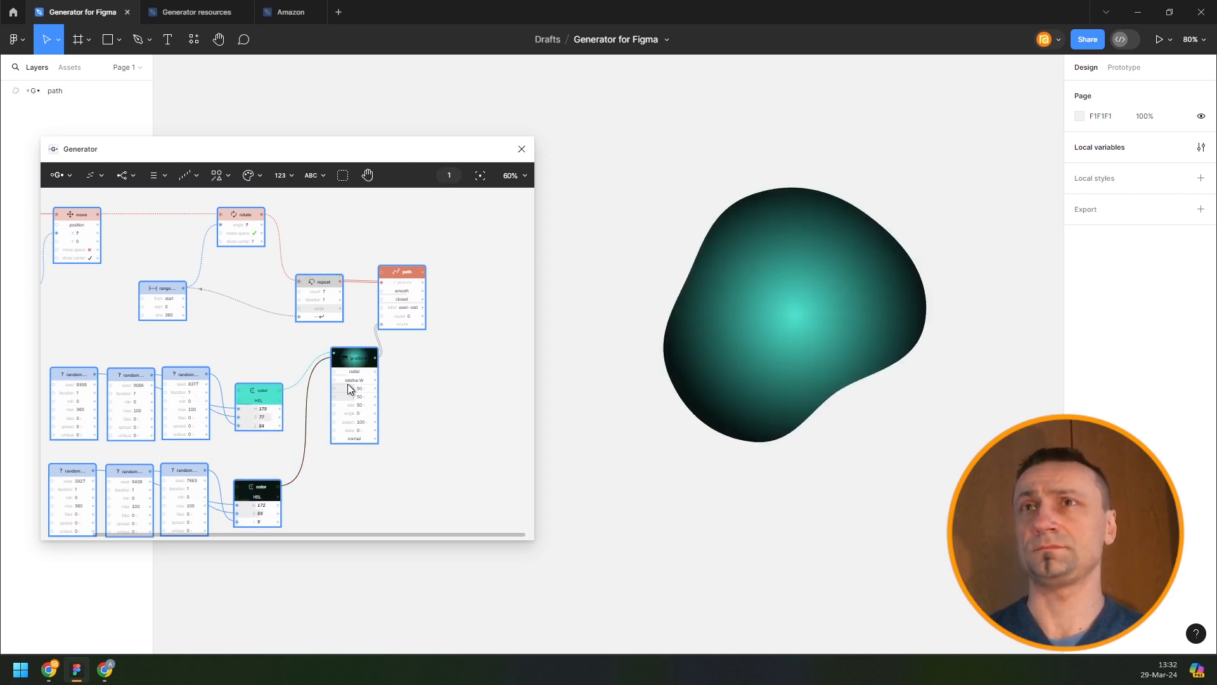
pyautogui.press('r')
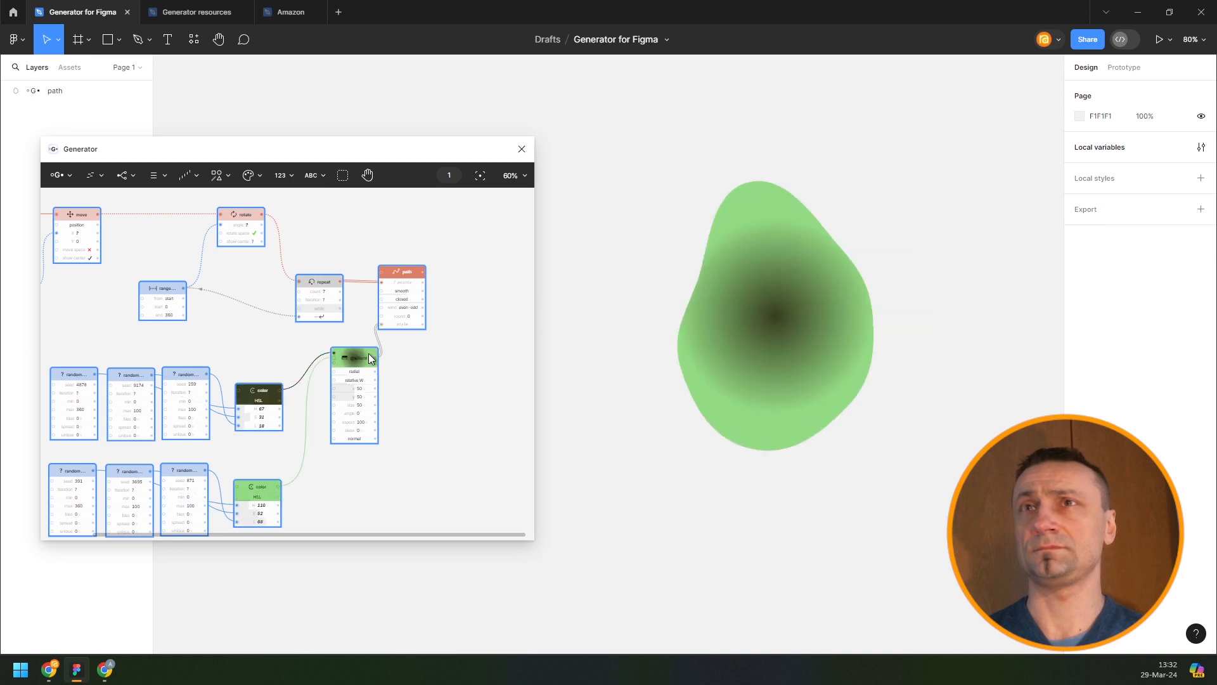
# Step: Add a Repeat node after the path node to generate multiple overlapping shapes
pyautogui.scroll(-4, 261, 340)
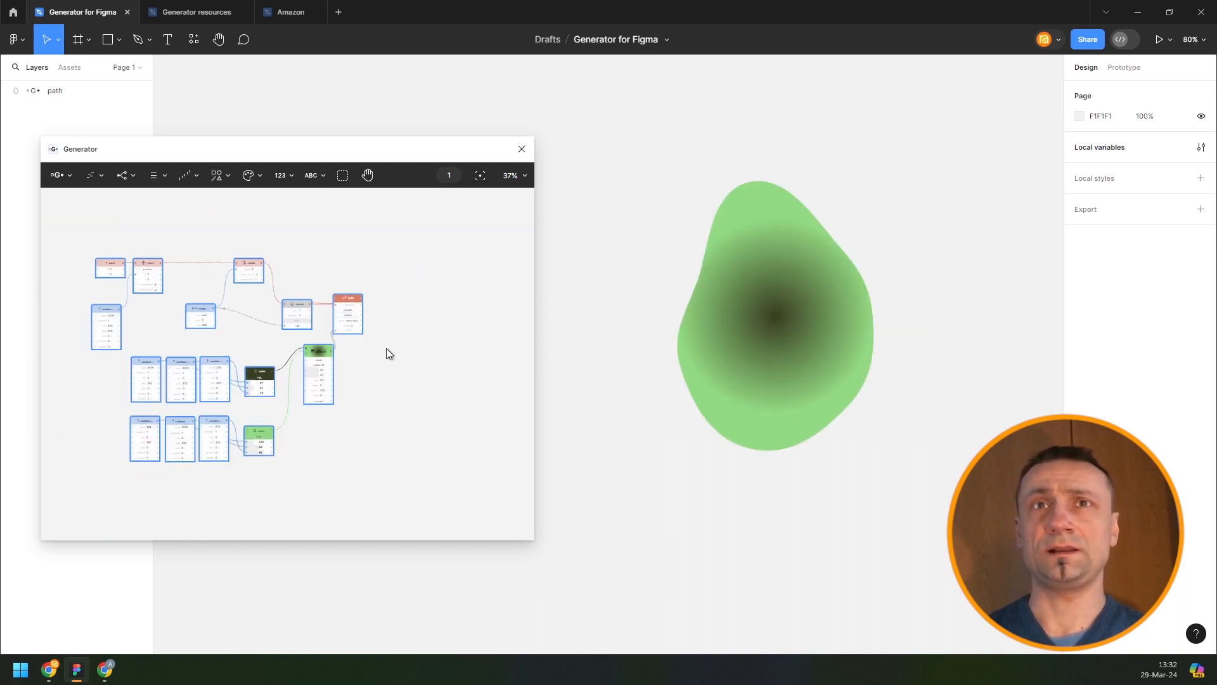
pyautogui.hscroll(4, 388, 353)
pyautogui.click(239, 297)
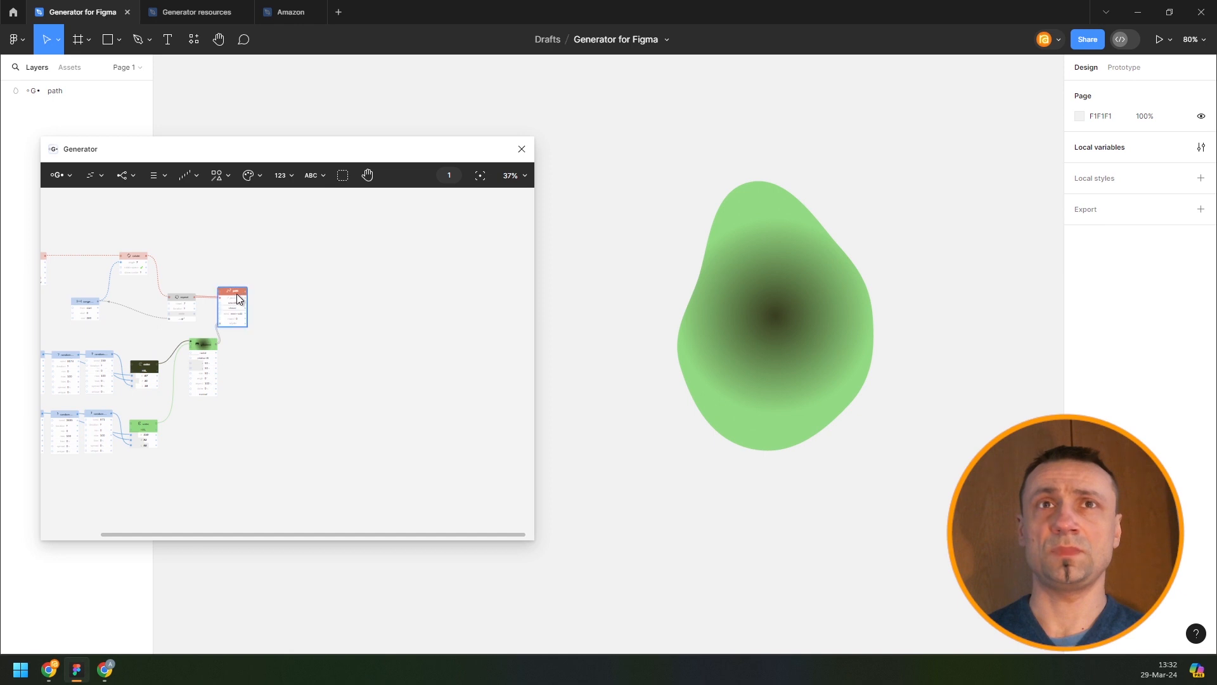
pyautogui.hotkey('ctrl', '/')
pyautogui.write('repe')
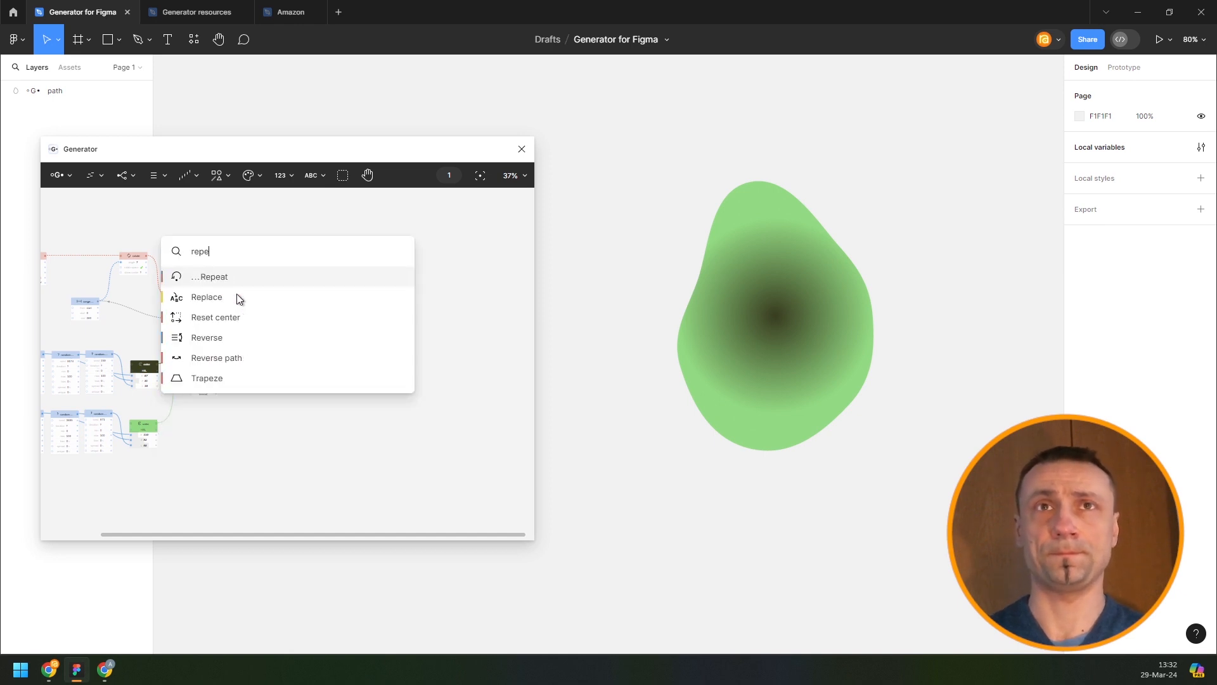
pyautogui.press('Return')
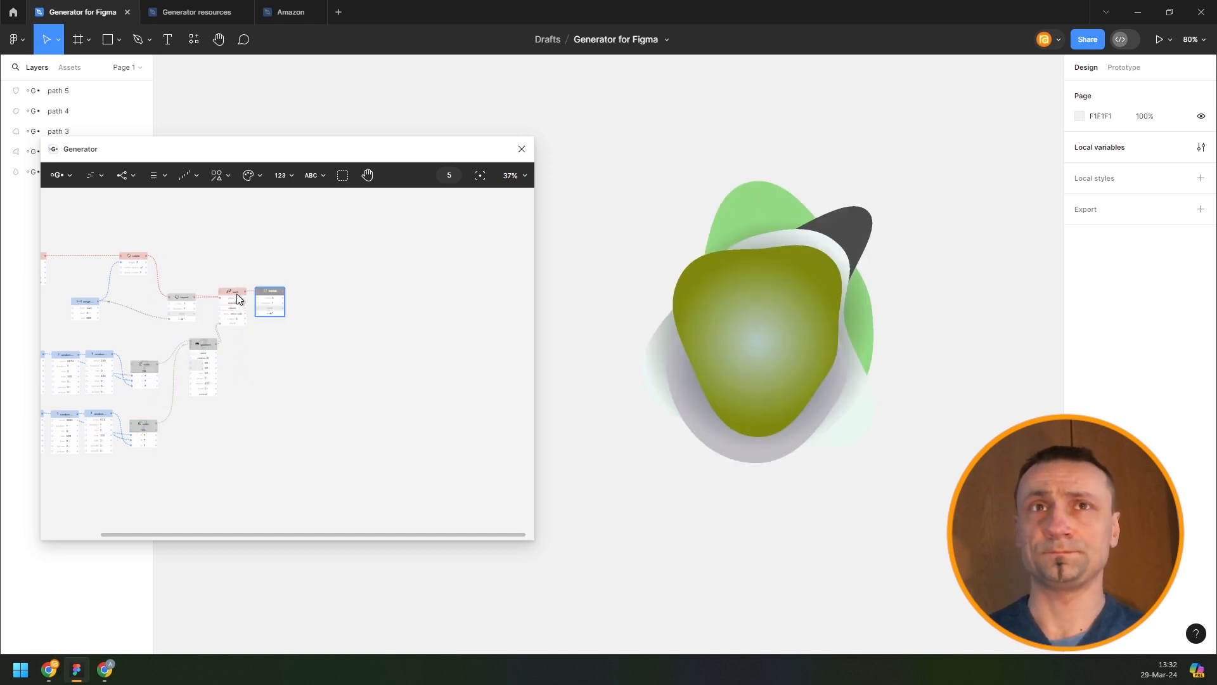
pyautogui.scroll(5, 250, 299)
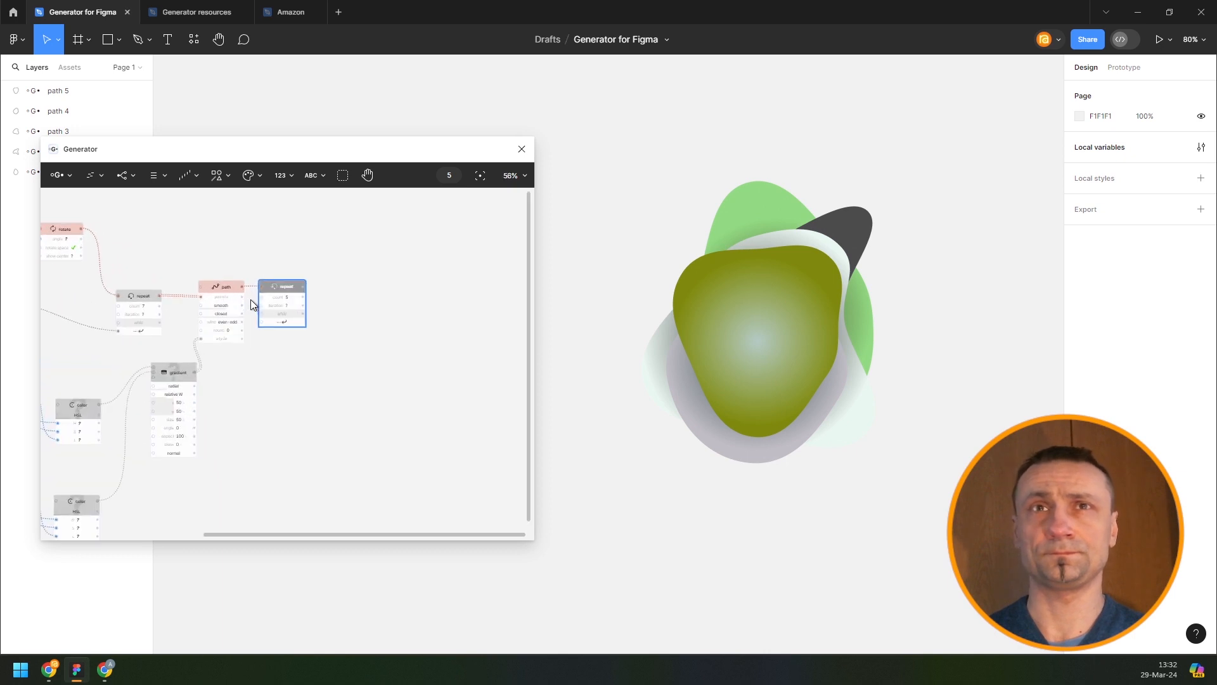
# Step: Set the last repeat node's count to 10 and insert a Move node between it and the path node
pyautogui.moveTo(319, 294); pyautogui.dragTo(500, 275)
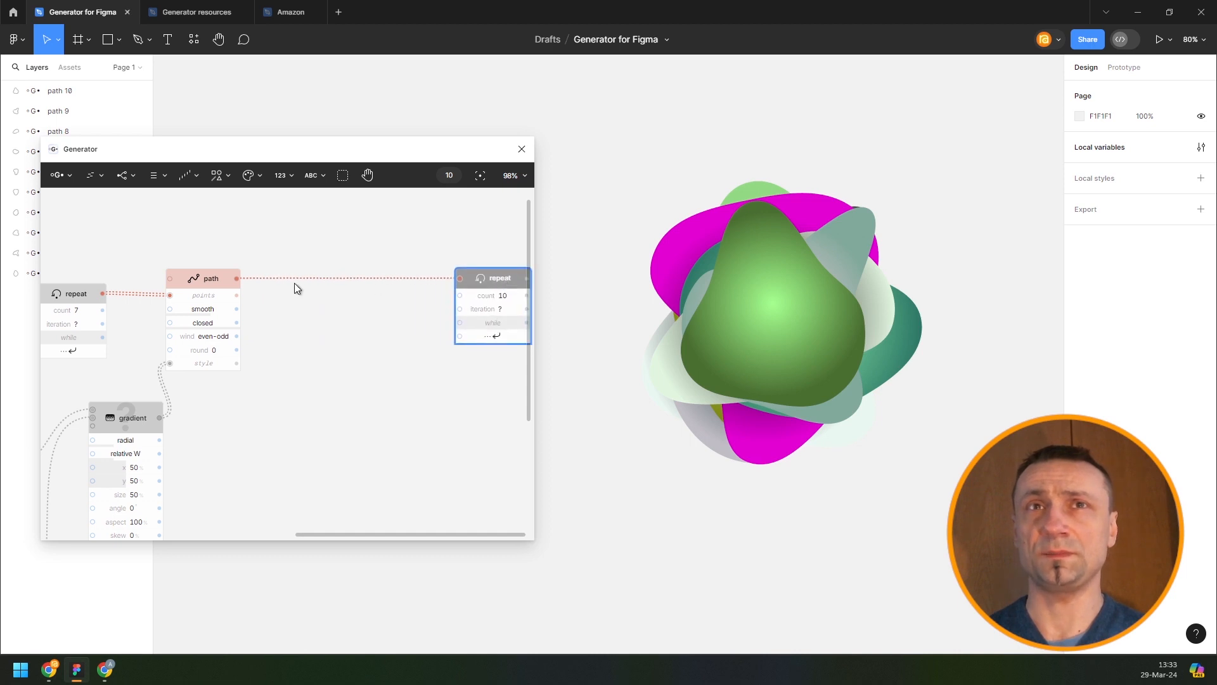
pyautogui.click(218, 279)
pyautogui.hotkey('ctrl', 'f')
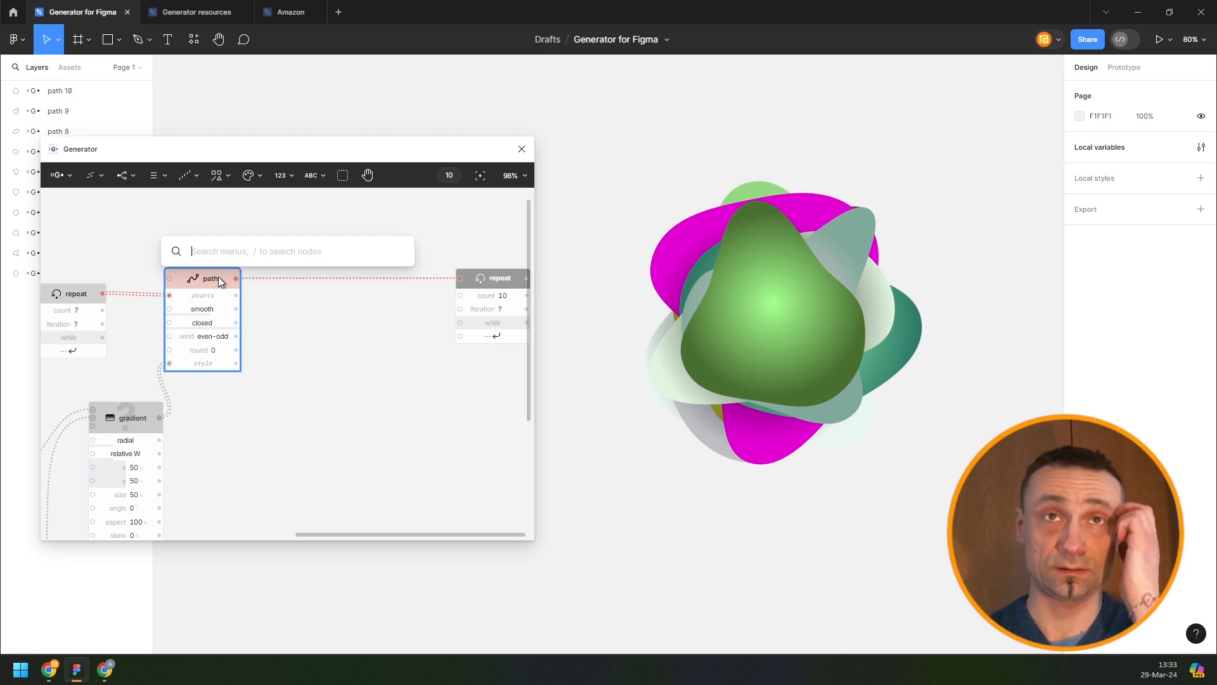
pyautogui.write('Move')
pyautogui.press('Return')
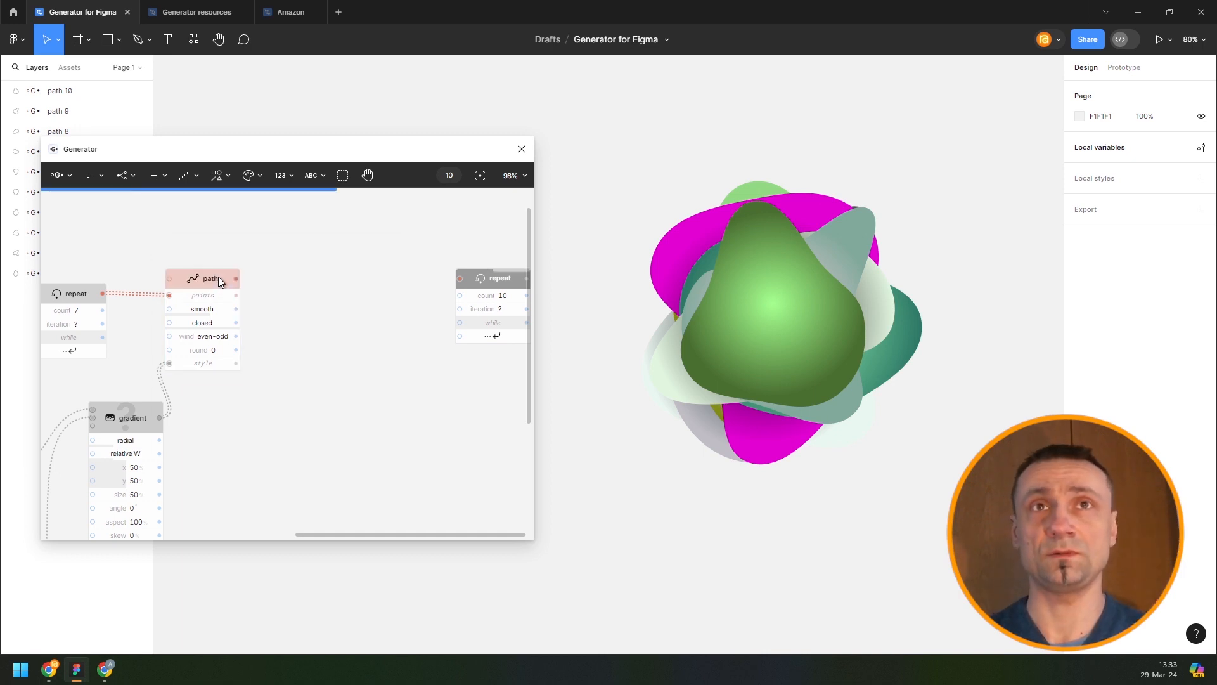
pyautogui.moveTo(310, 277); pyautogui.dragTo(350, 280)
# Step: Add a random node below the path and move nodes and set its max to 1000
pyautogui.click(187, 176)
pyautogui.click(212, 284)
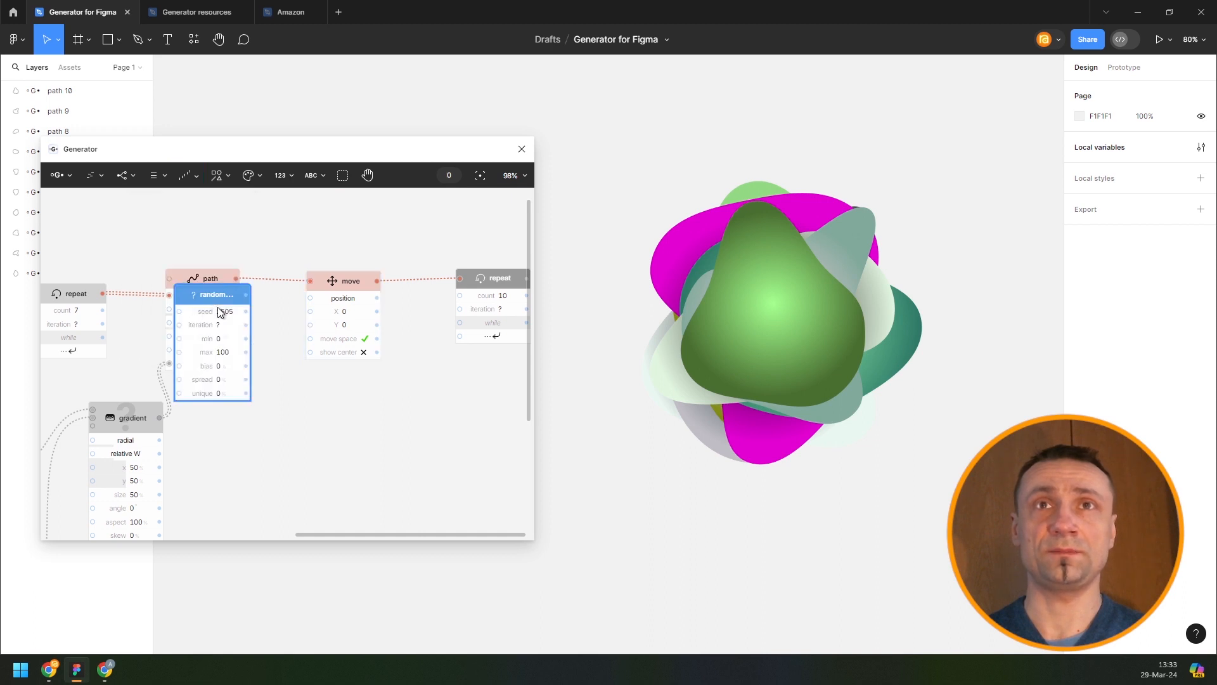
pyautogui.moveTo(217, 368); pyautogui.dragTo(257, 446)
pyautogui.scroll(-1, 310, 423)
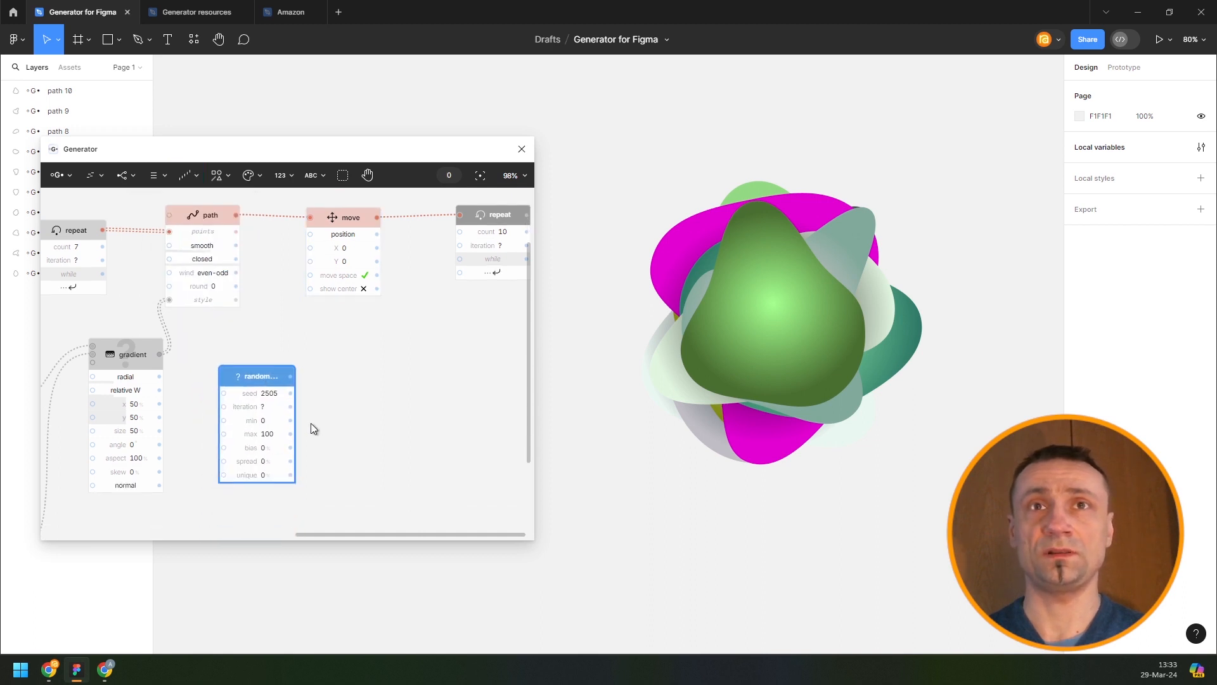
pyautogui.click(276, 434)
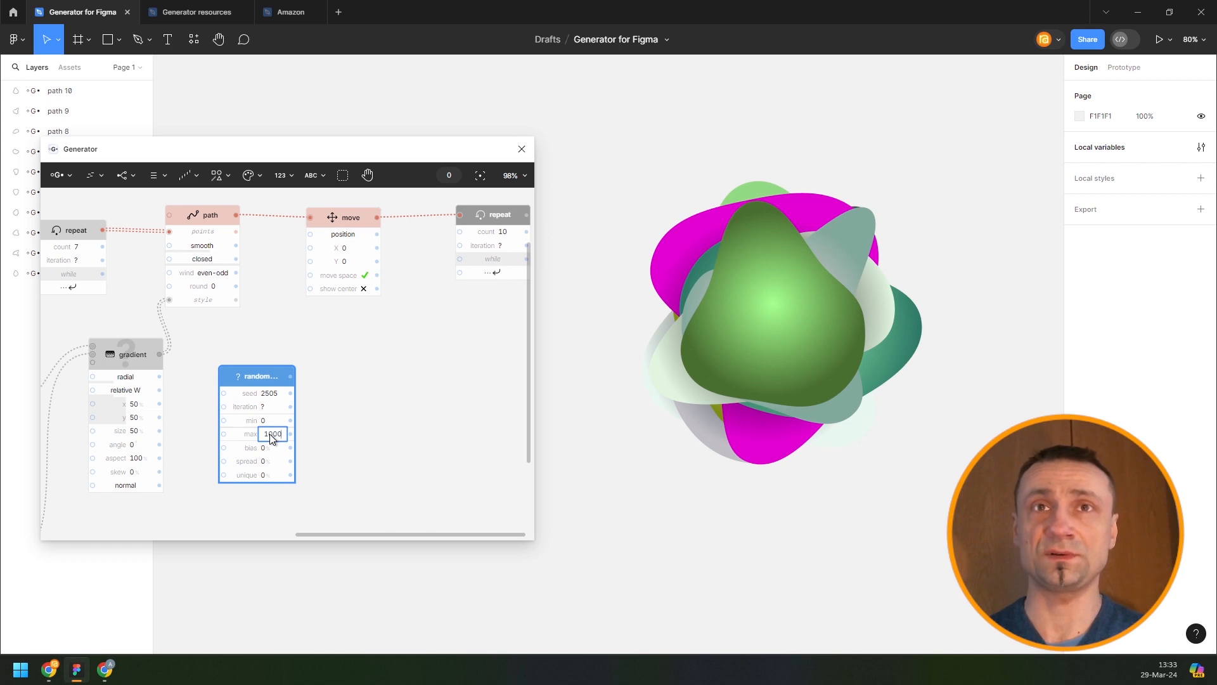
pyautogui.press('Return')
# Step: Duplicate the 0 to 1000 random node below the original and randomize the seeds of both copies
pyautogui.click(258, 487)
pyautogui.scroll(-1, 258, 517)
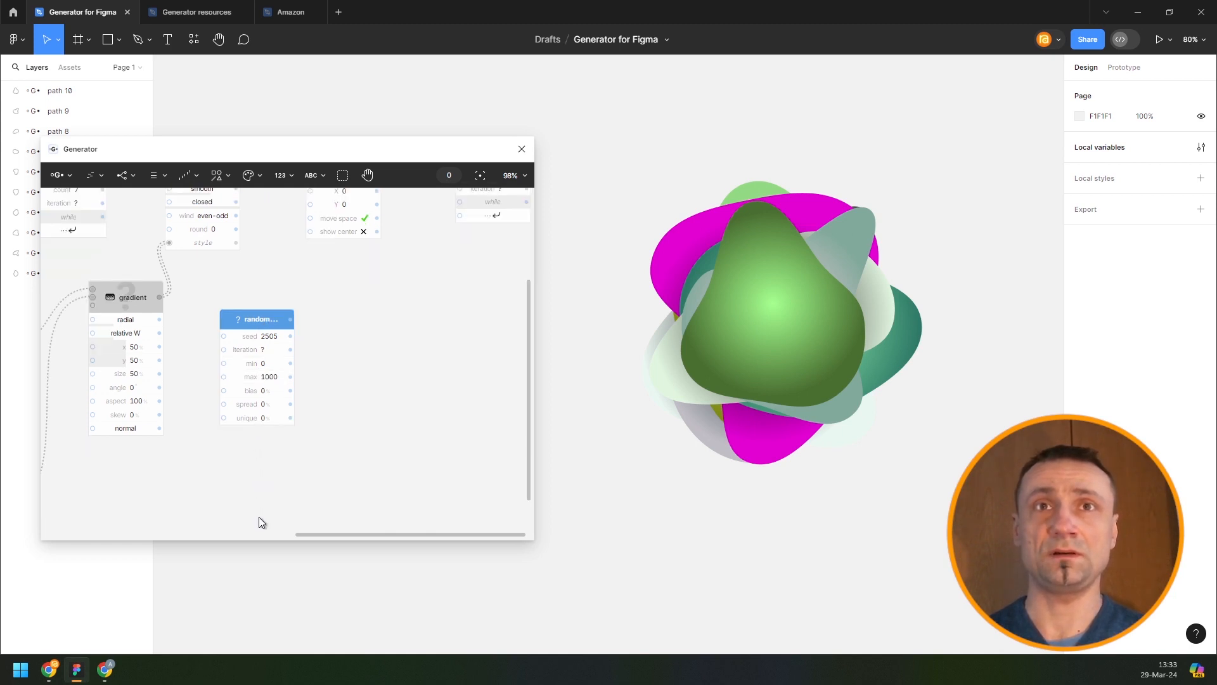
pyautogui.moveTo(259, 516); pyautogui.dragTo(257, 439)
pyautogui.moveTo(259, 267); pyautogui.dragTo(272, 462)
pyautogui.press('r')
# Step: Connect the two new random nodes to the X and Y inputs of the Move node after the path
pyautogui.scroll(1, 325, 325)
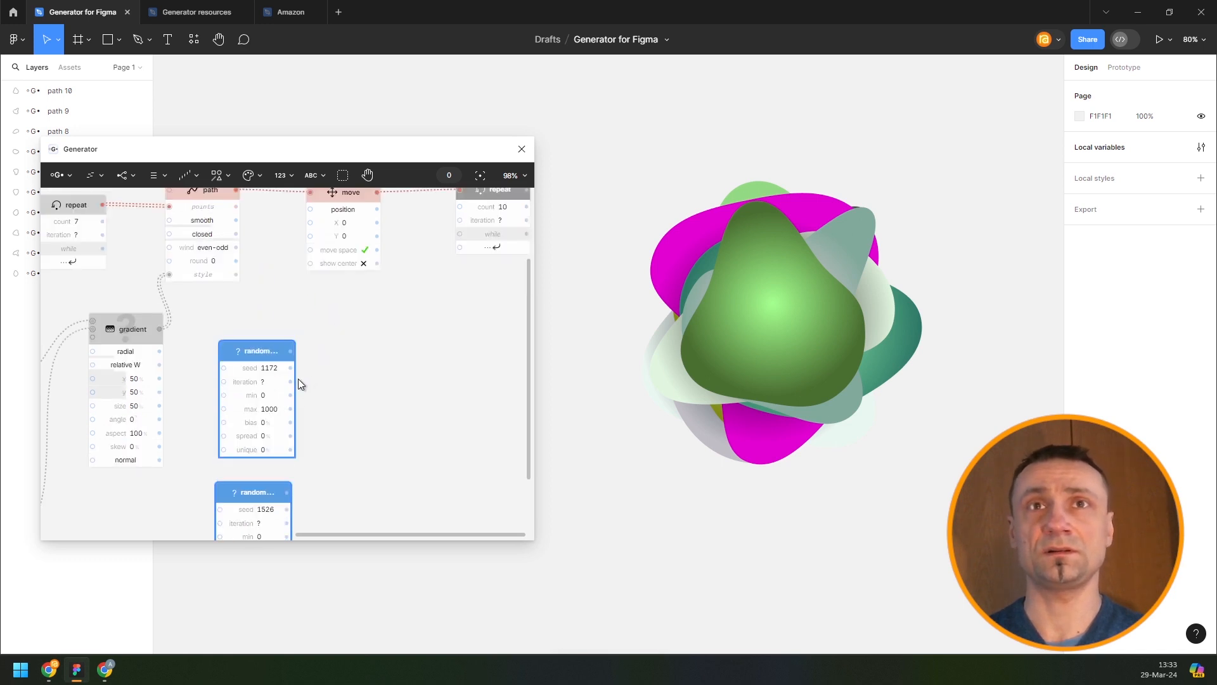
pyautogui.scroll(1, 284, 351)
pyautogui.moveTo(291, 375); pyautogui.dragTo(321, 248)
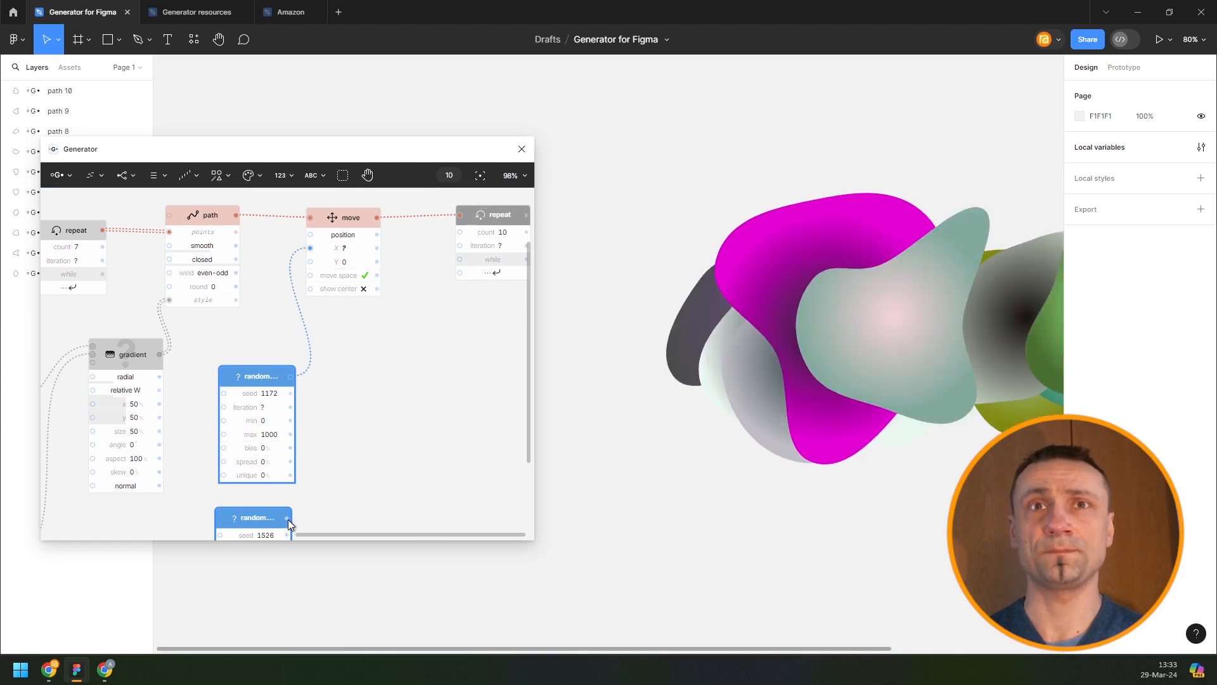
pyautogui.moveTo(287, 519); pyautogui.dragTo(336, 239)
# Step: Select every node and randomize all seeds three times to vary the shapes, gradients and positions
pyautogui.scroll(-5, 887, 278)
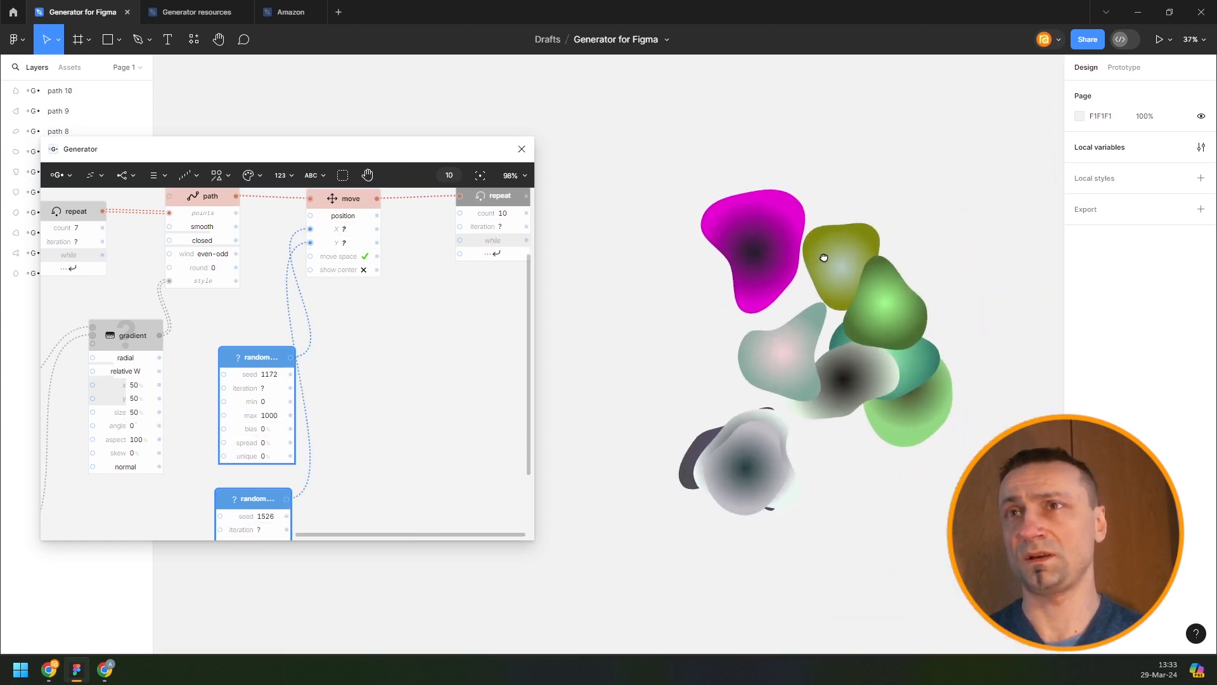
pyautogui.scroll(5, 836, 367)
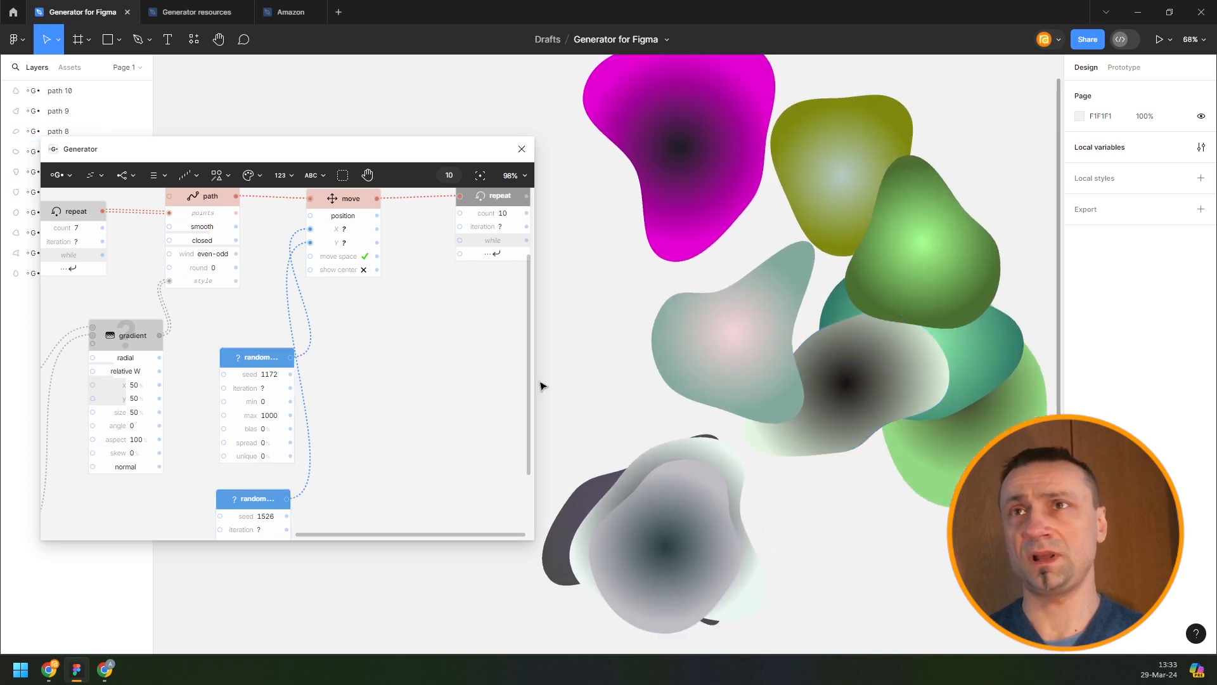
pyautogui.moveTo(799, 347); pyautogui.dragTo(788, 367)
pyautogui.moveTo(702, 348); pyautogui.dragTo(852, 351)
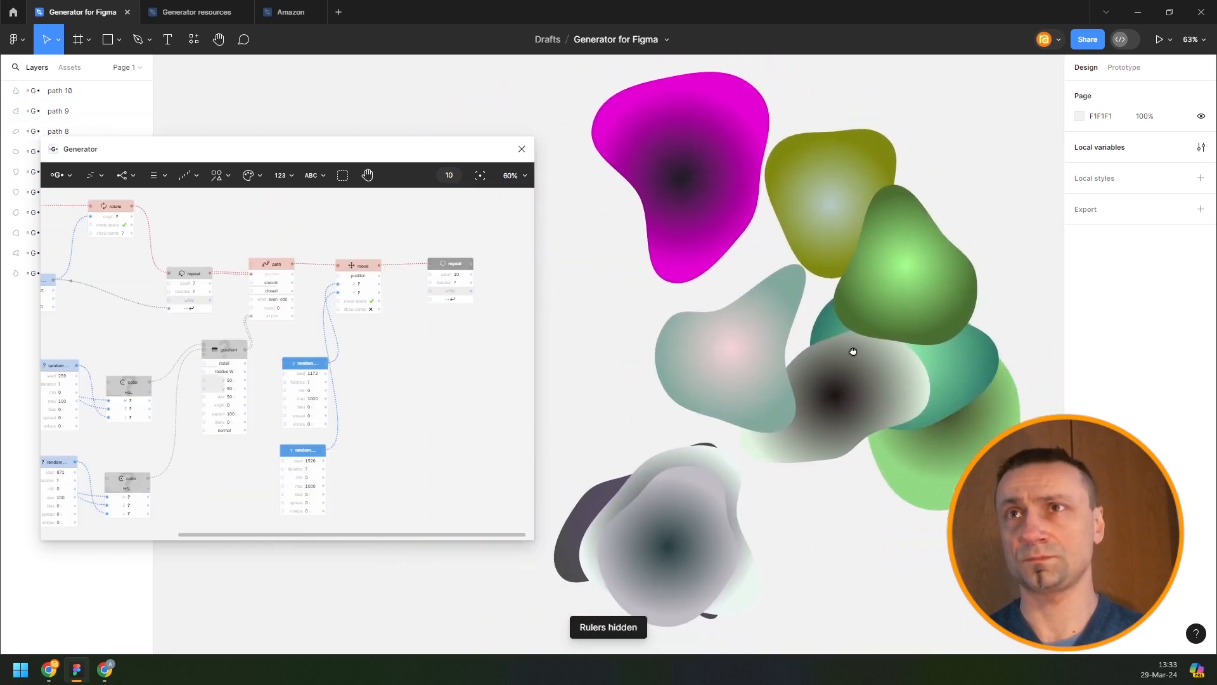
pyautogui.hotkey('ctrl', 'a')
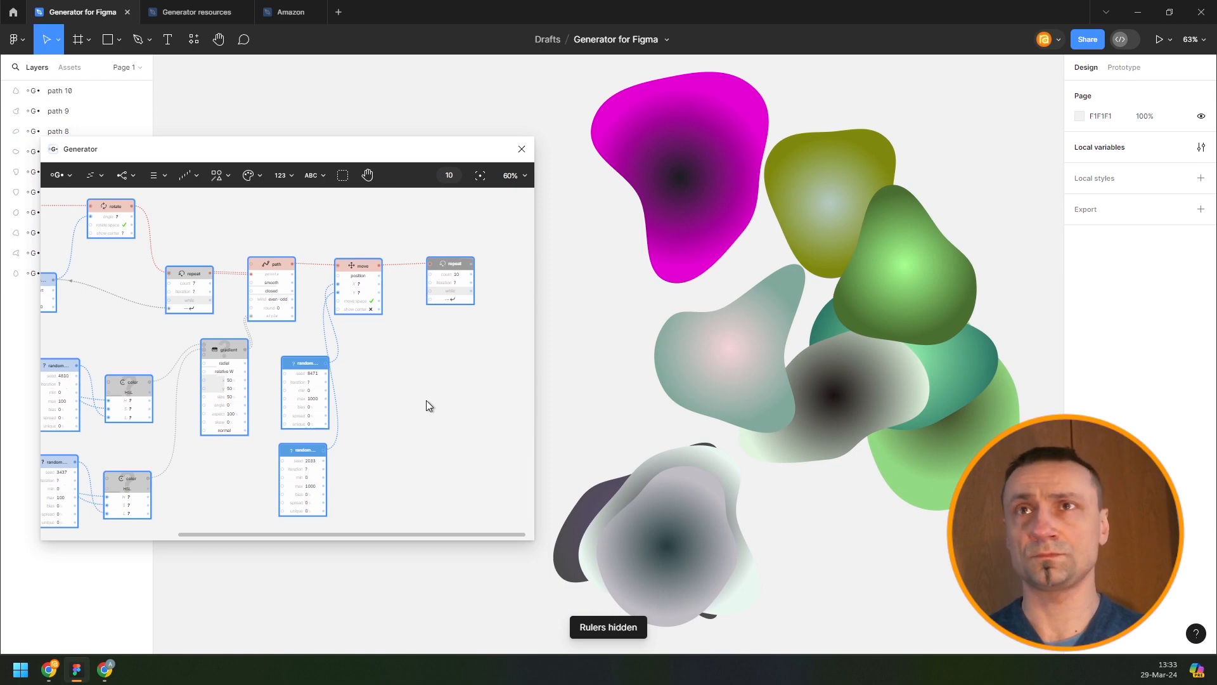
pyautogui.press('r')
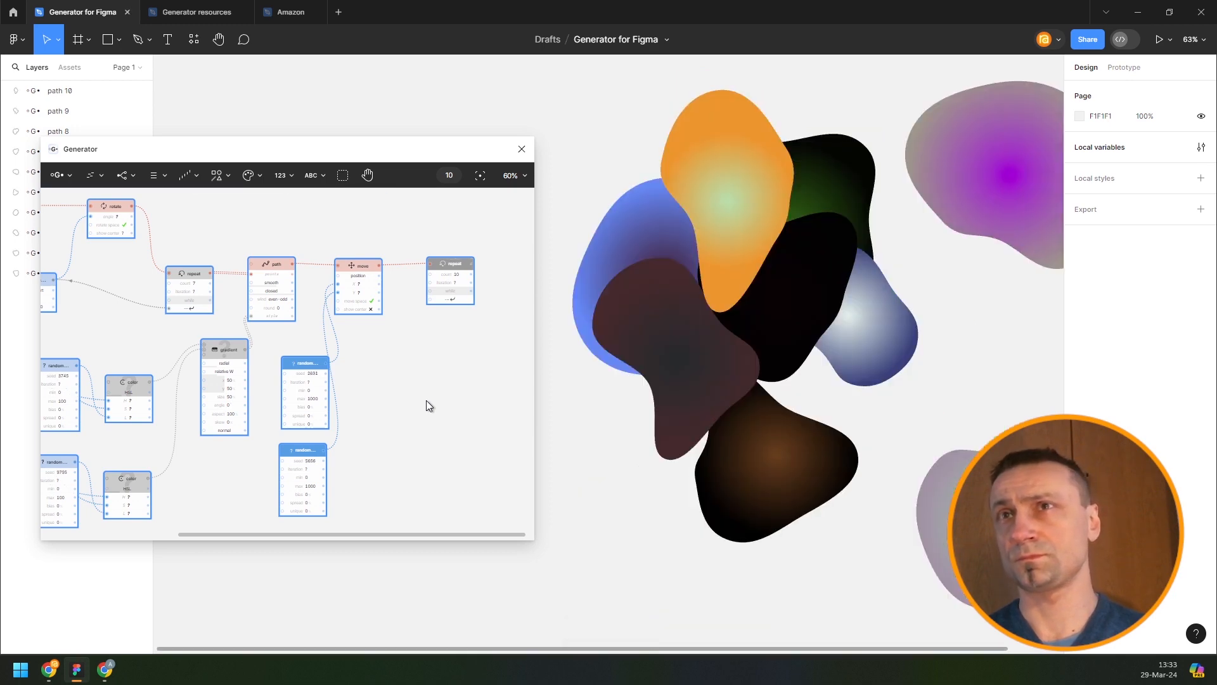
pyautogui.press('r')
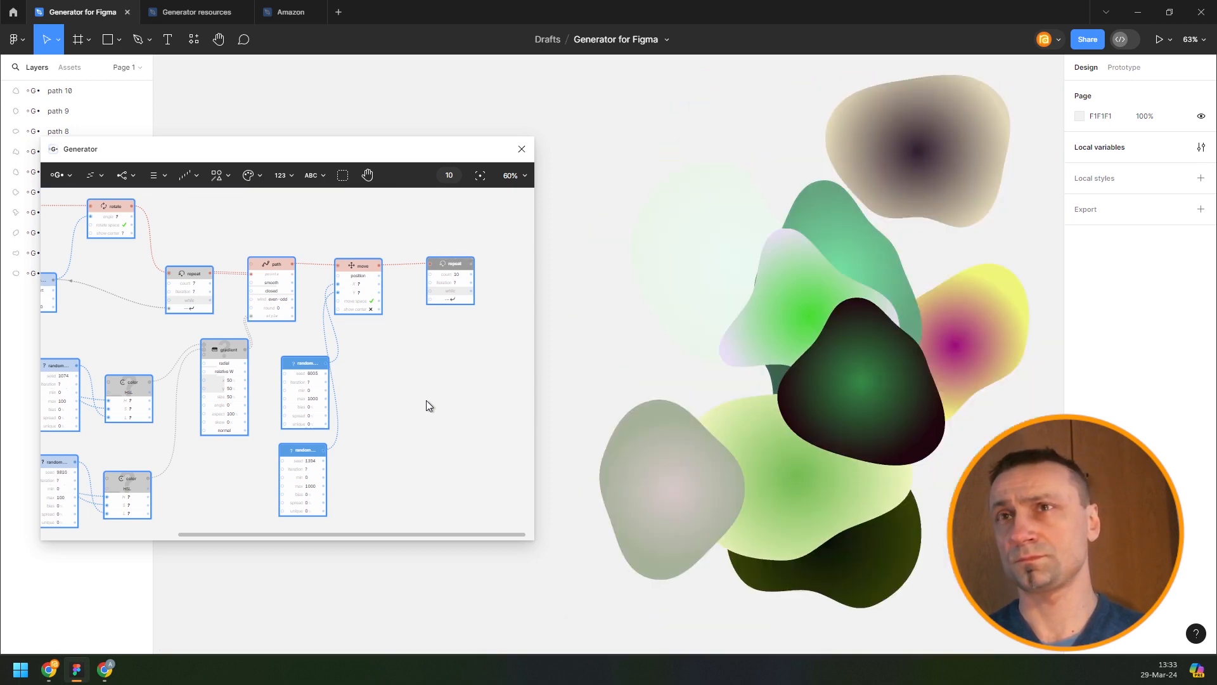
pyautogui.press('r')
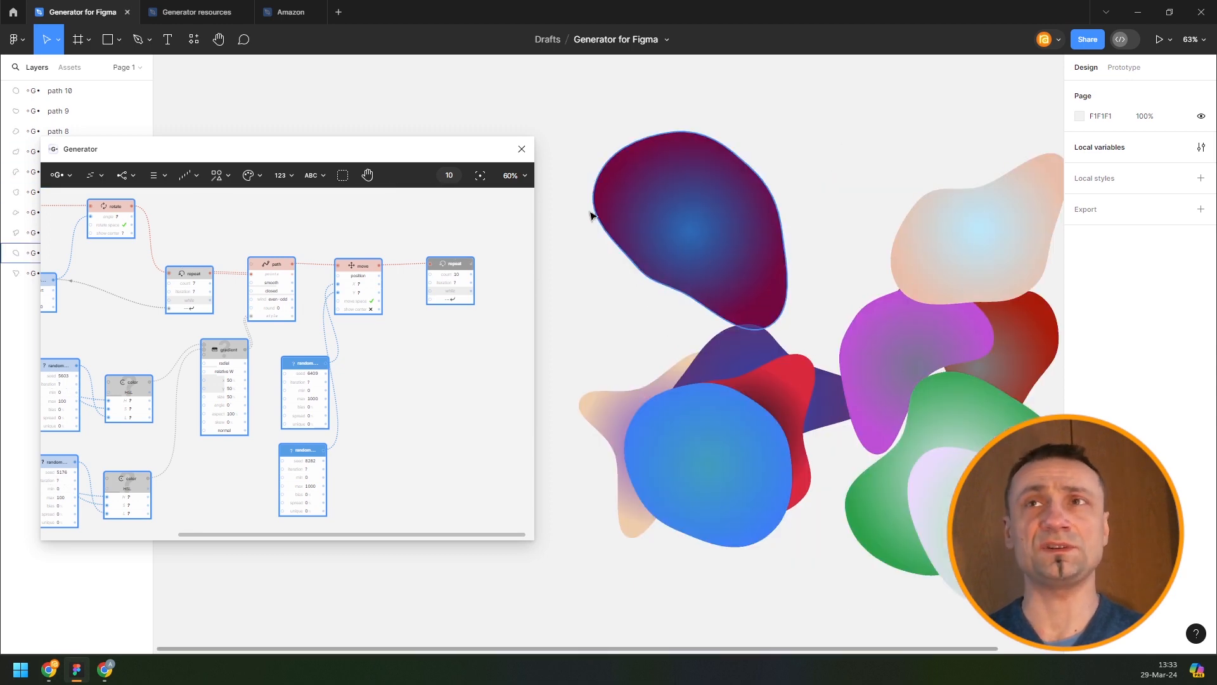
# Step: Set the count of the repeat node that feeds the path's points to 20
pyautogui.moveTo(270, 250); pyautogui.dragTo(412, 260)
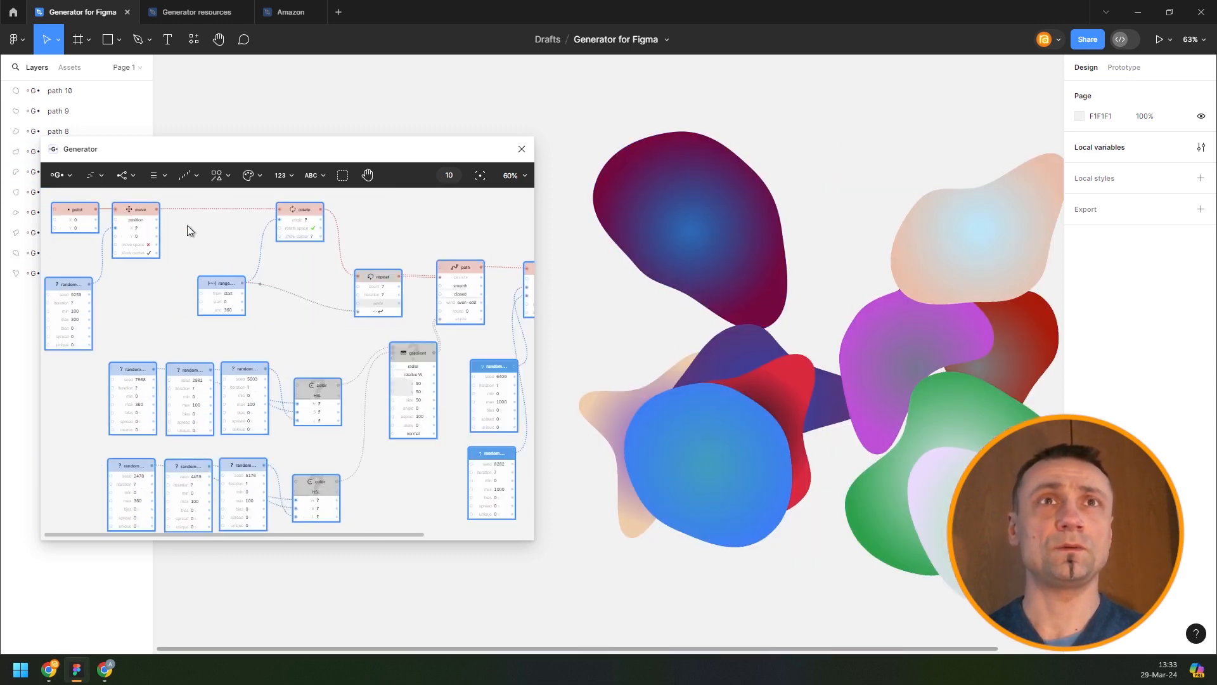
pyautogui.moveTo(267, 238); pyautogui.dragTo(409, 262)
pyautogui.scroll(3, 249, 262)
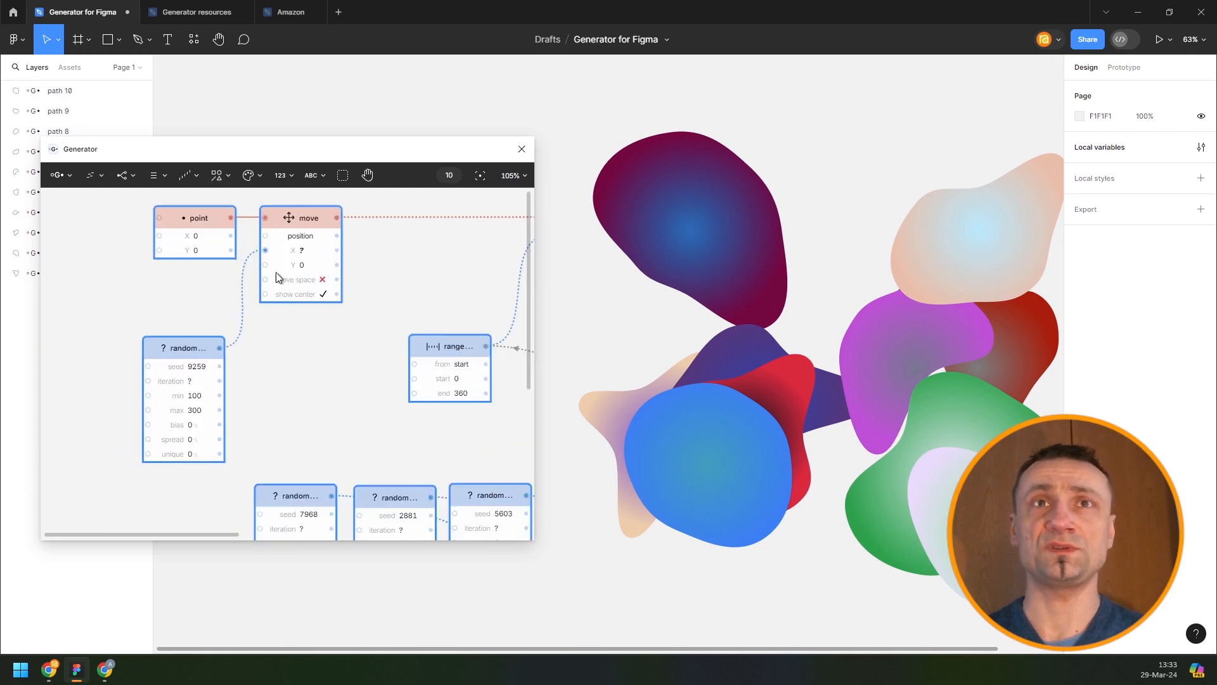
pyautogui.moveTo(484, 302); pyautogui.dragTo(210, 308)
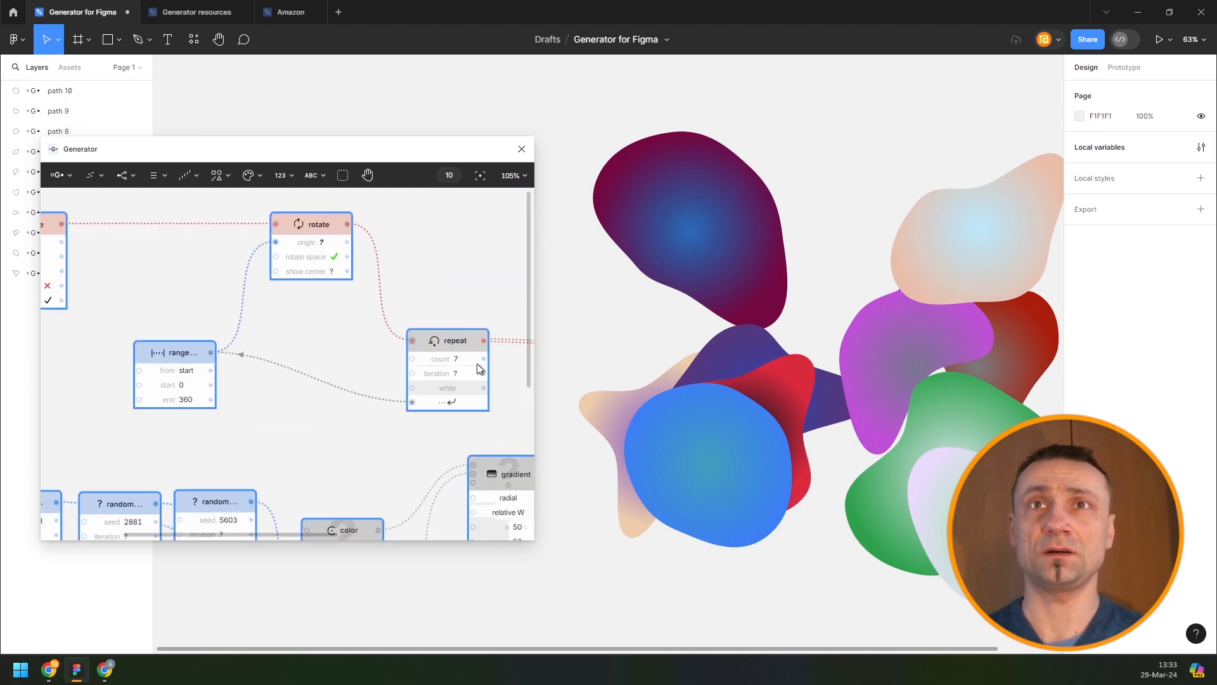
pyautogui.click(476, 360)
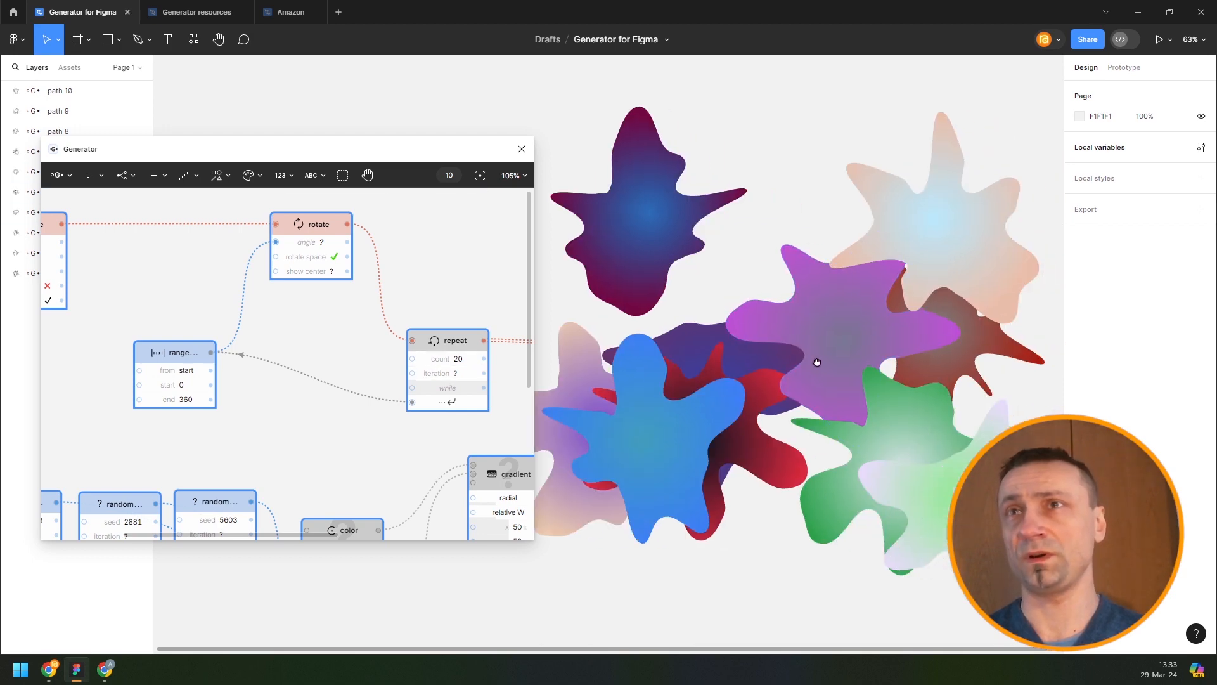
# Step: Select all nodes and randomize their seeds several times to generate new variations of the 20-point shapes
pyautogui.hotkey('shift', 'r')
pyautogui.click(435, 298)
pyautogui.hotkey('ctrl', 'a')
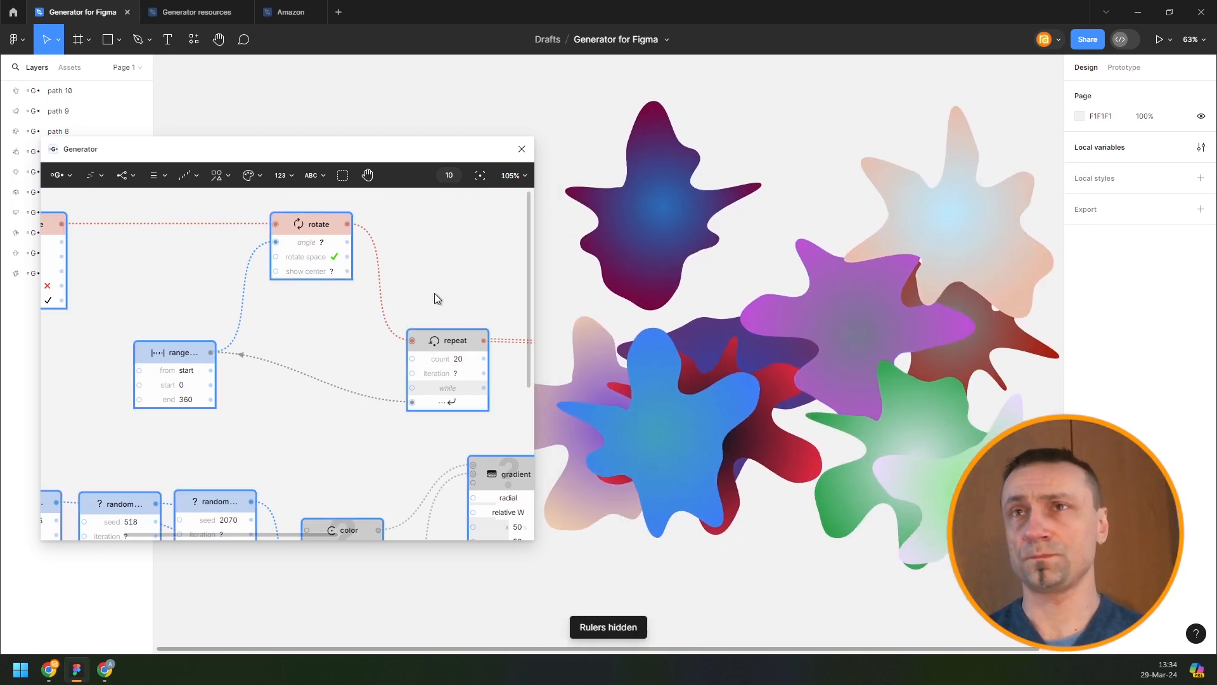
pyautogui.hotkey('shift', 'r')
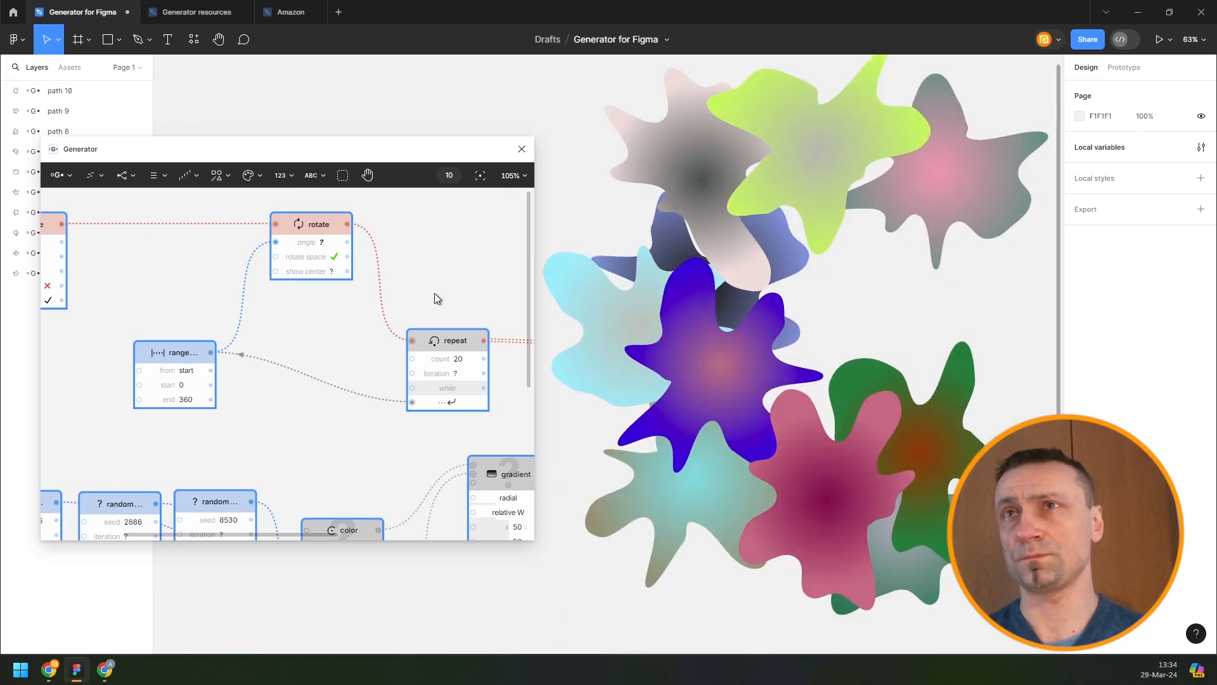
pyautogui.hotkey('shift', 'r')
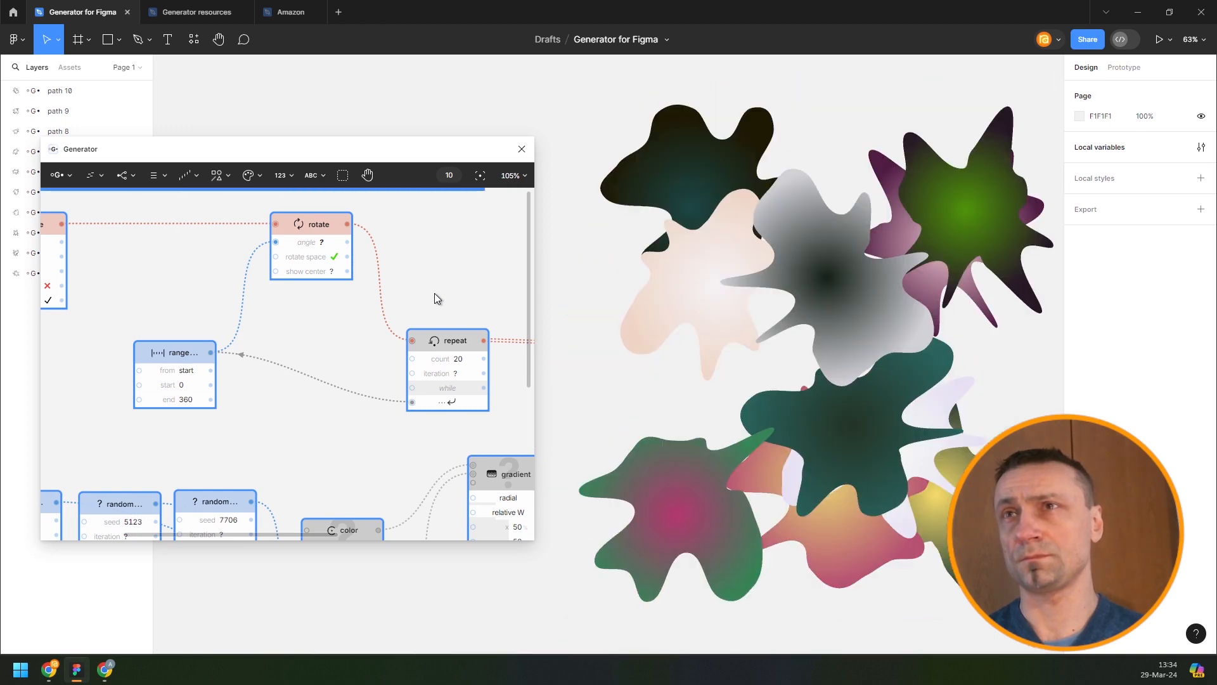
pyautogui.hotkey('shift', 'r')
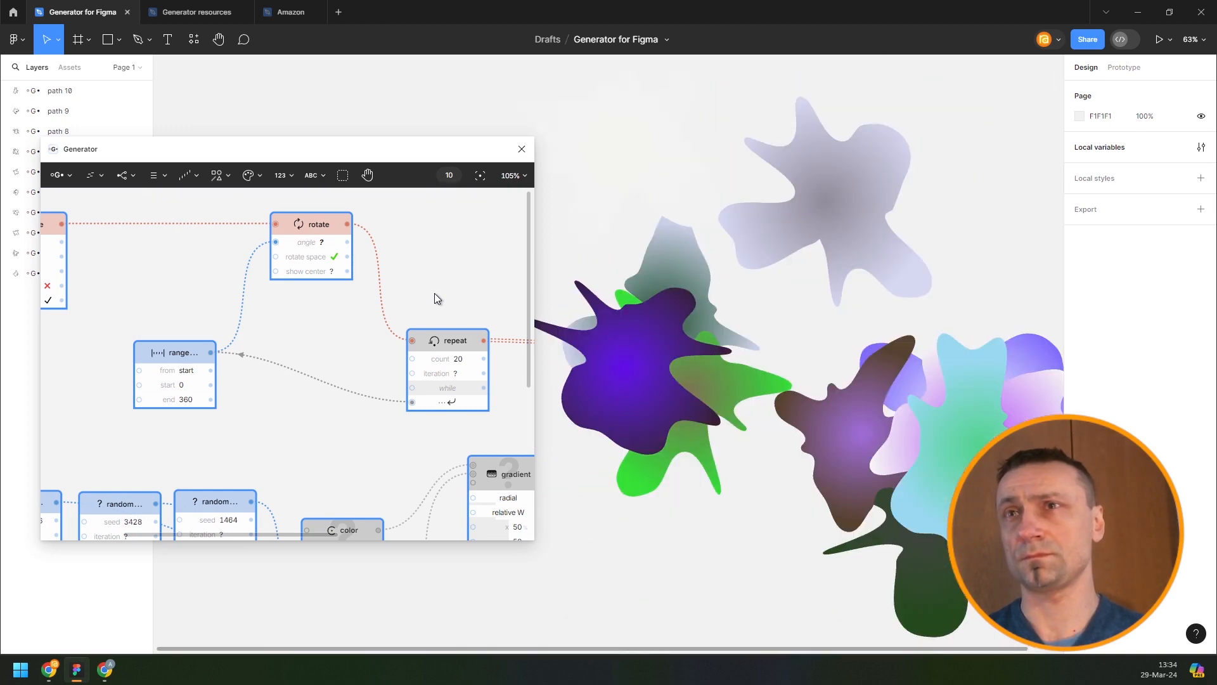
pyautogui.hotkey('shift', 'r')
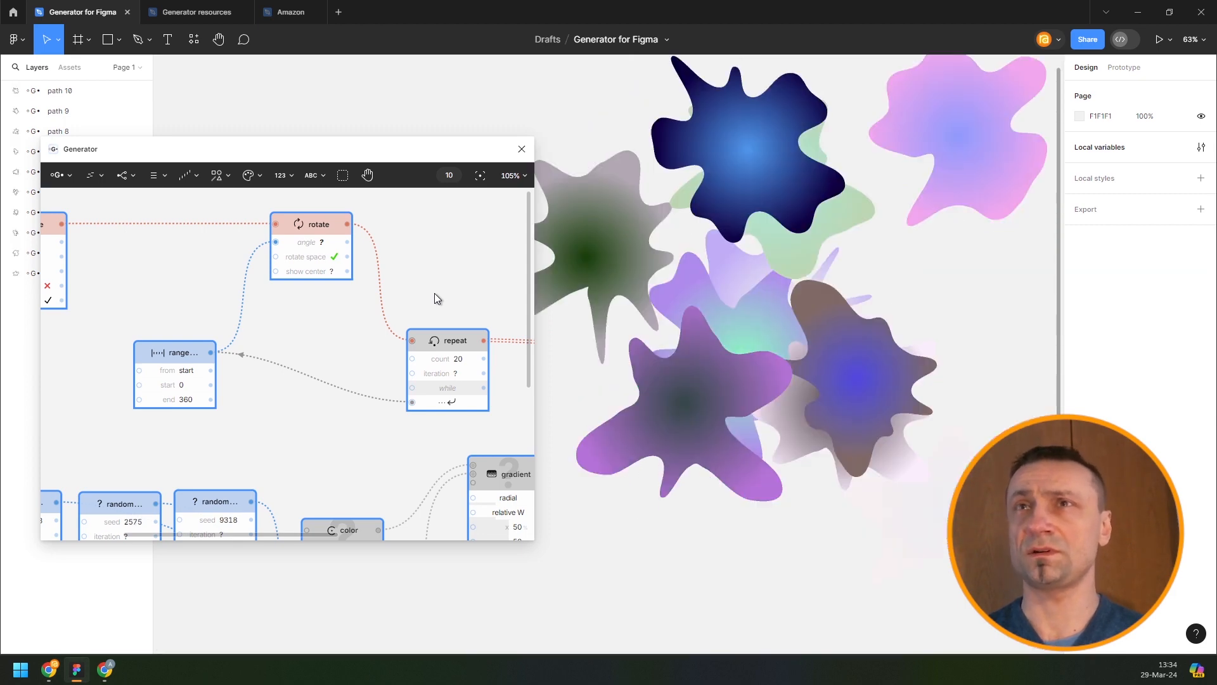
pyautogui.hotkey('shift', 'r')
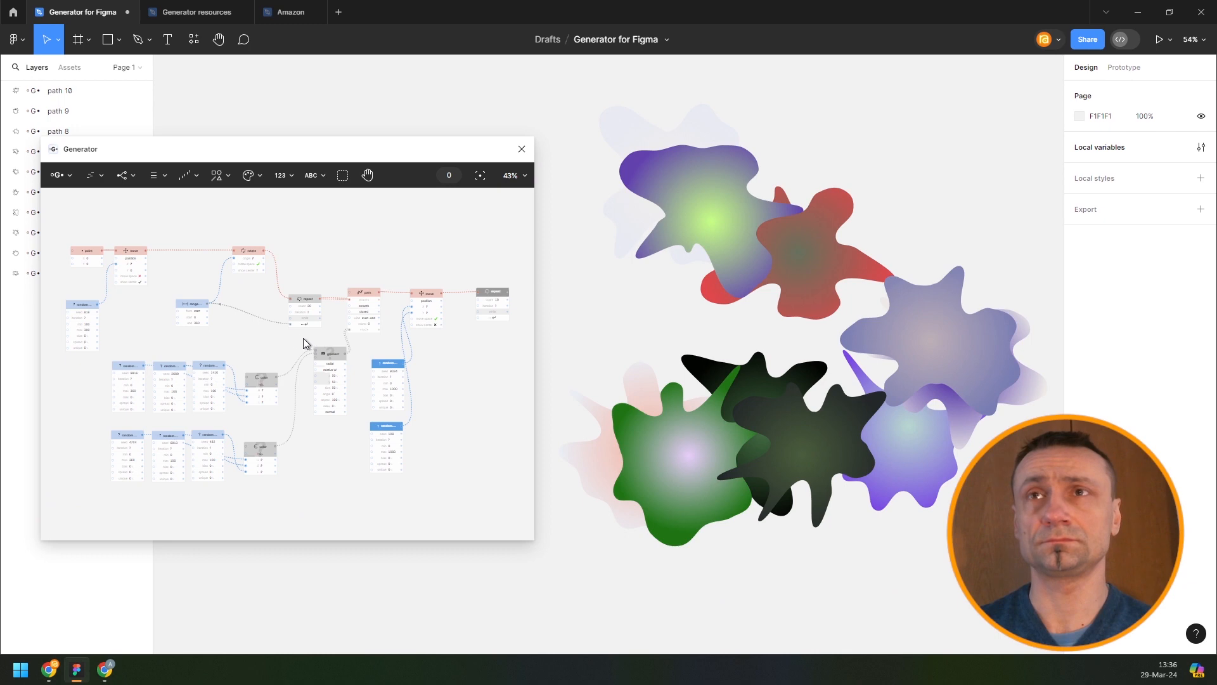
# Step: Add a random node and connect it to the count of the repeat node that feeds the path's points
pyautogui.scroll(4, 303, 337)
pyautogui.scroll(-2, 288, 343)
pyautogui.moveTo(260, 318); pyautogui.dragTo(406, 298)
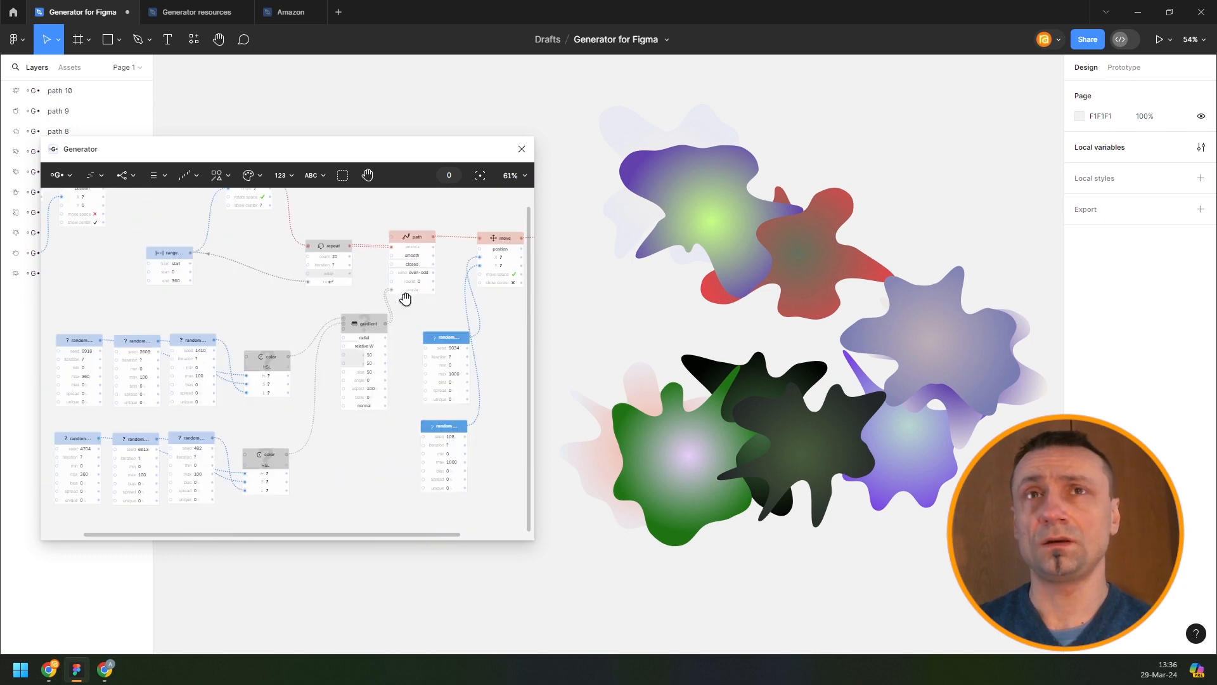
pyautogui.moveTo(188, 248); pyautogui.dragTo(307, 390)
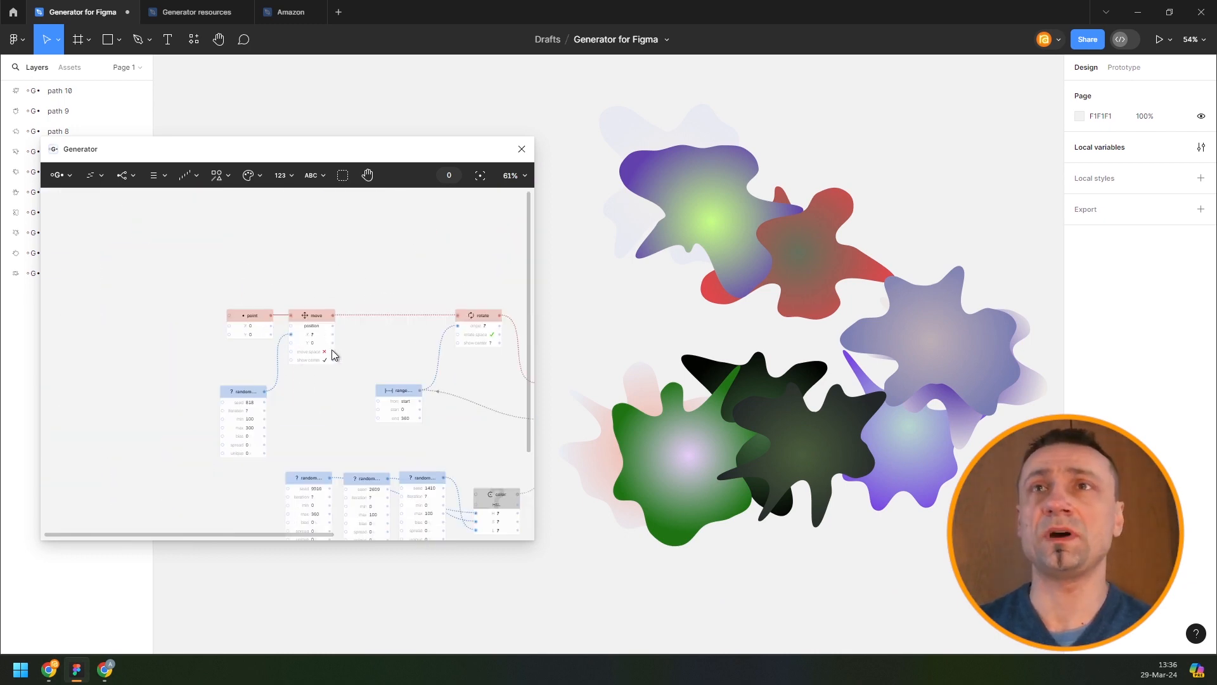
pyautogui.scroll(5, 381, 356)
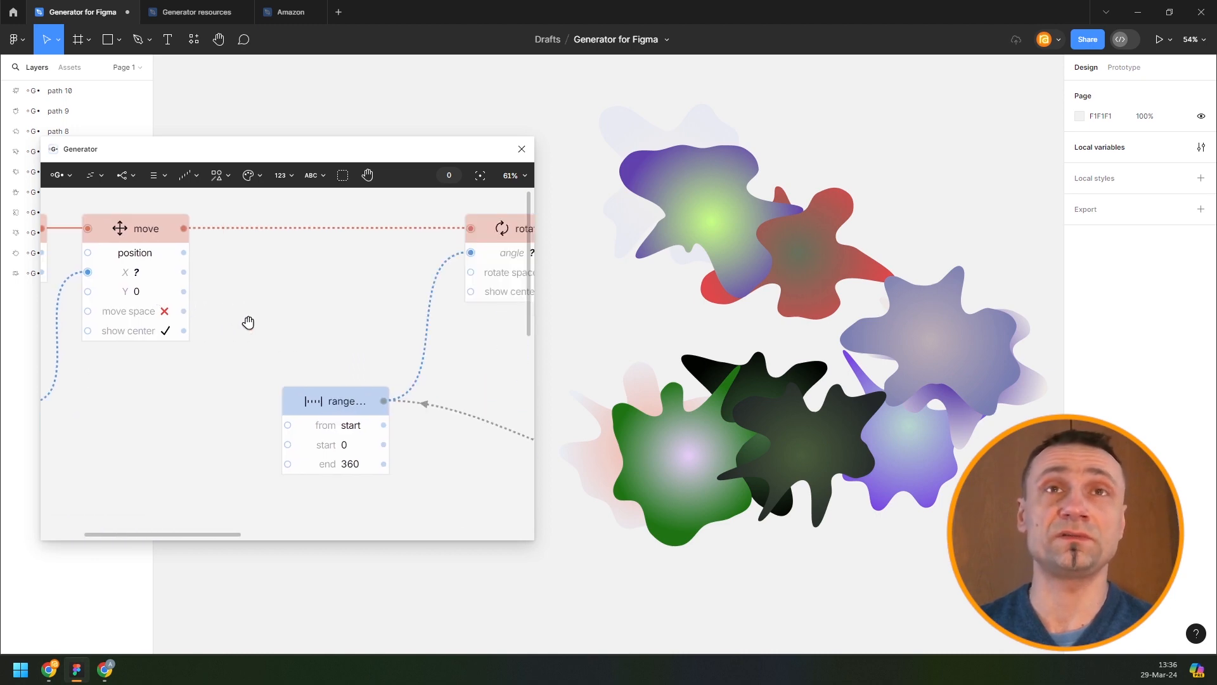
pyautogui.scroll(-2, 249, 322)
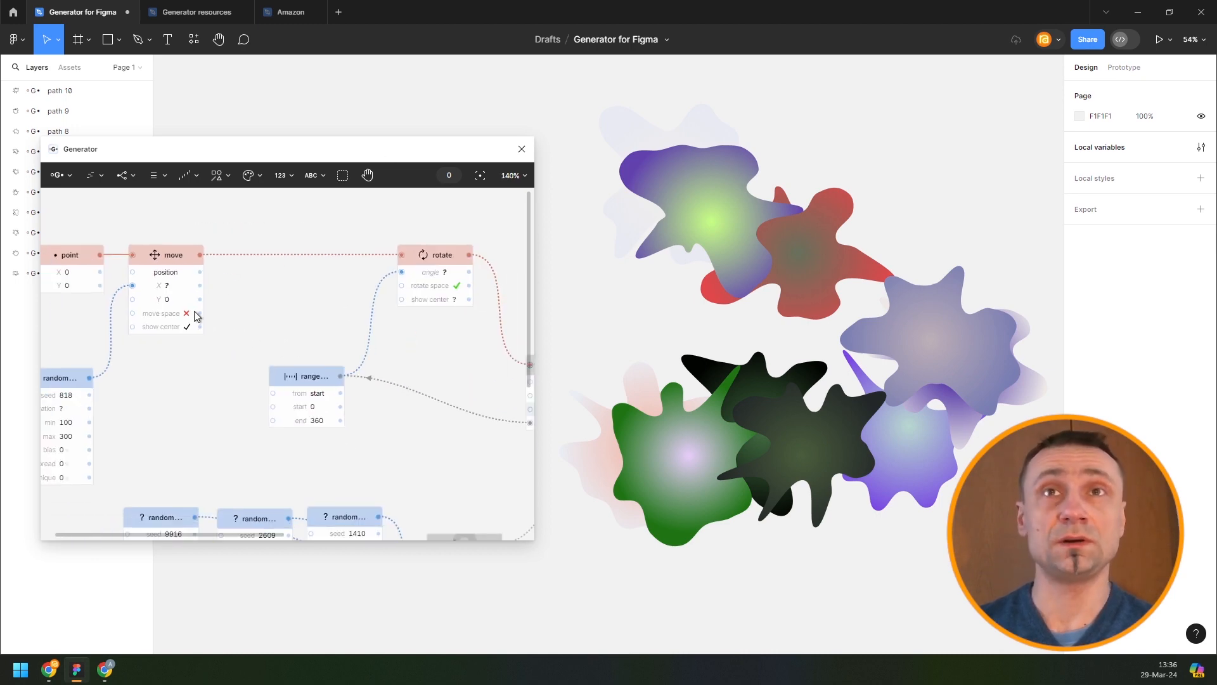
pyautogui.moveTo(318, 319); pyautogui.dragTo(154, 311)
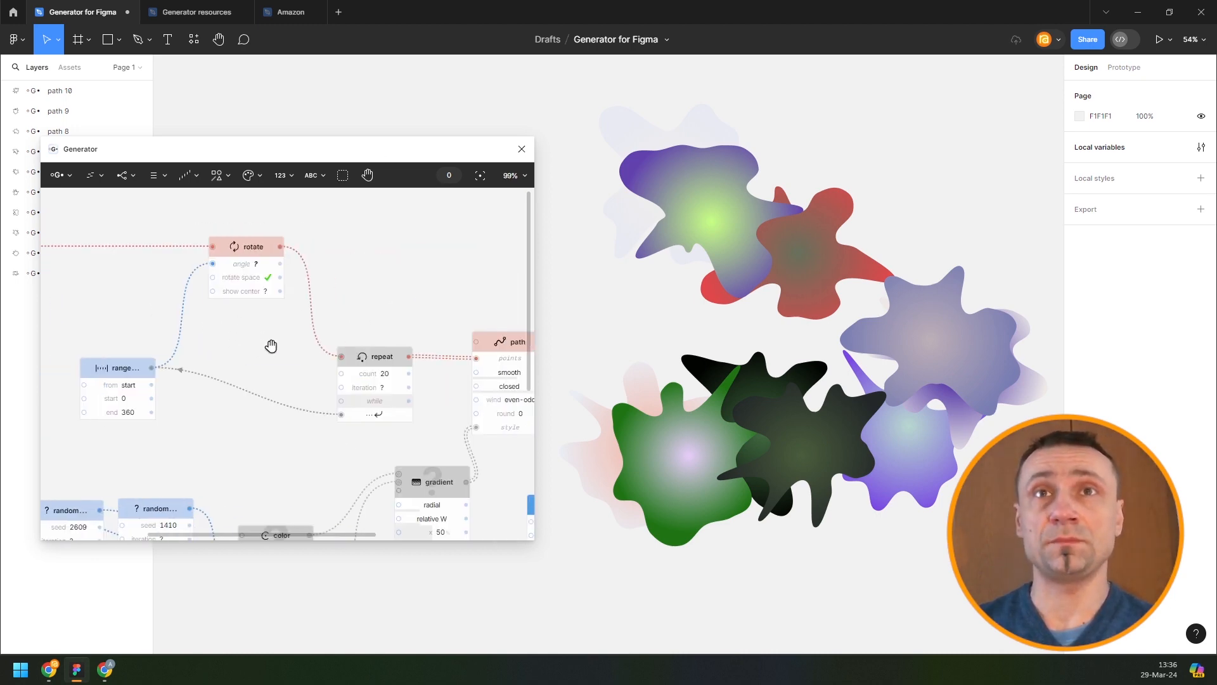
pyautogui.click(184, 177)
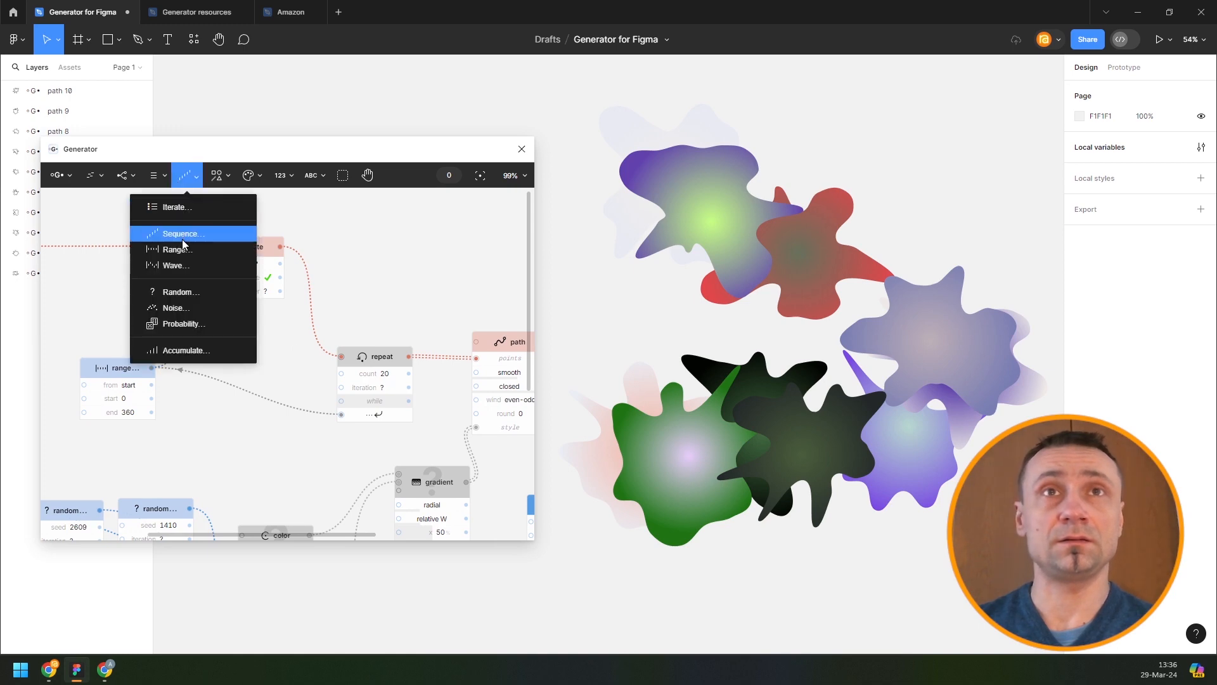
pyautogui.click(191, 291)
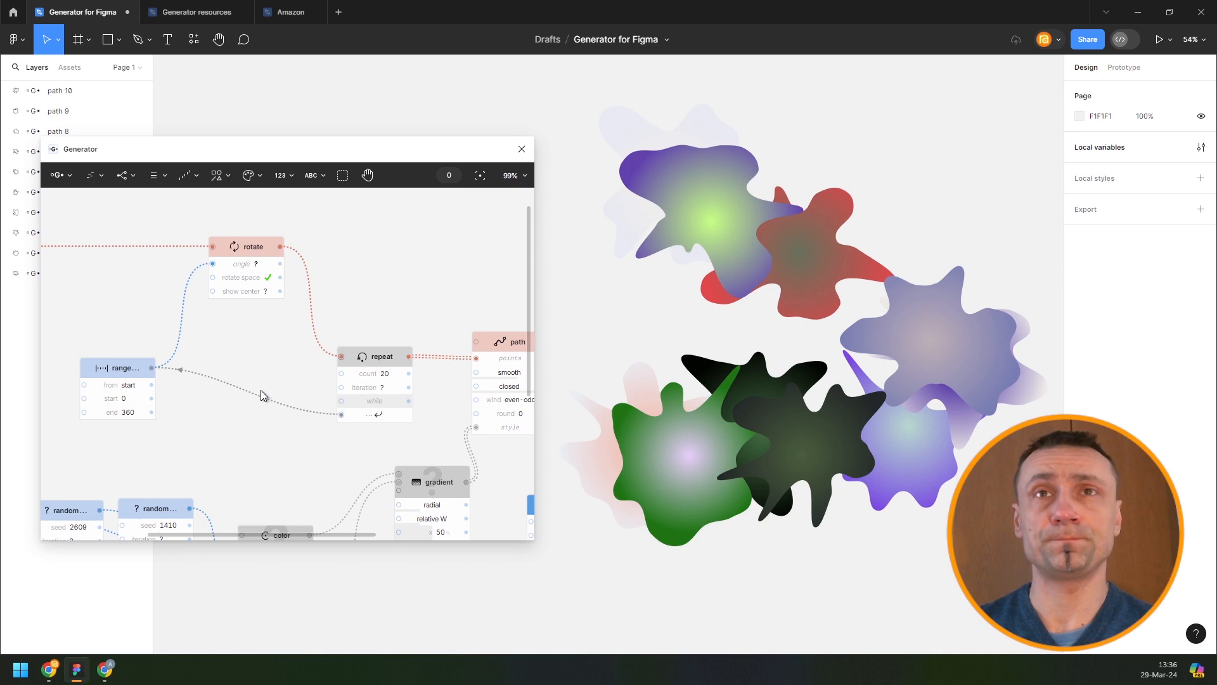
pyautogui.click(260, 389)
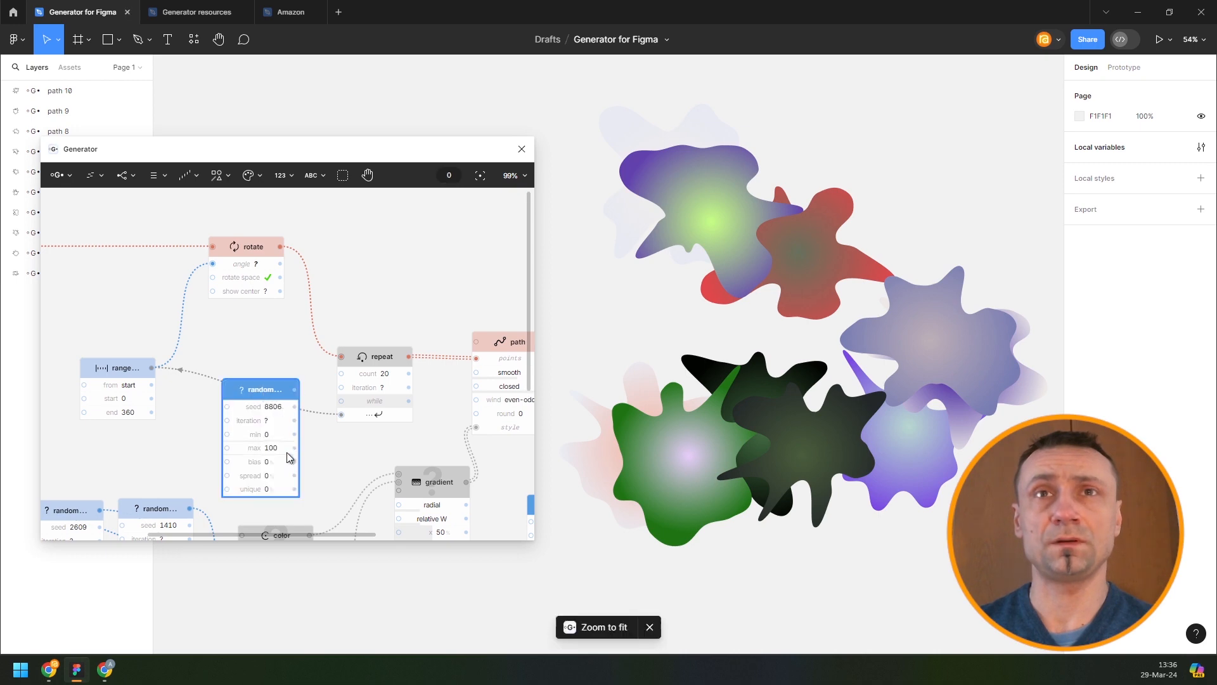
pyautogui.moveTo(296, 388); pyautogui.dragTo(350, 372)
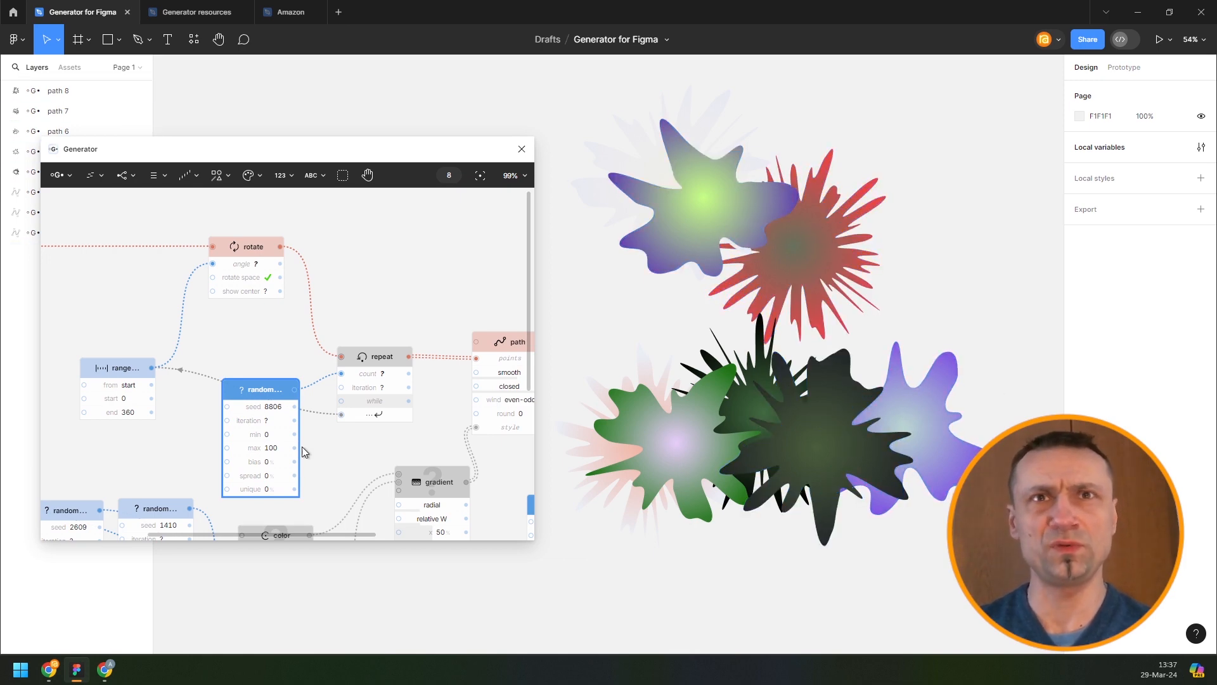
# Step: Set the bias to -100 on the random node that drives the point repeat's count
pyautogui.moveTo(276, 467); pyautogui.dragTo(225, 466)
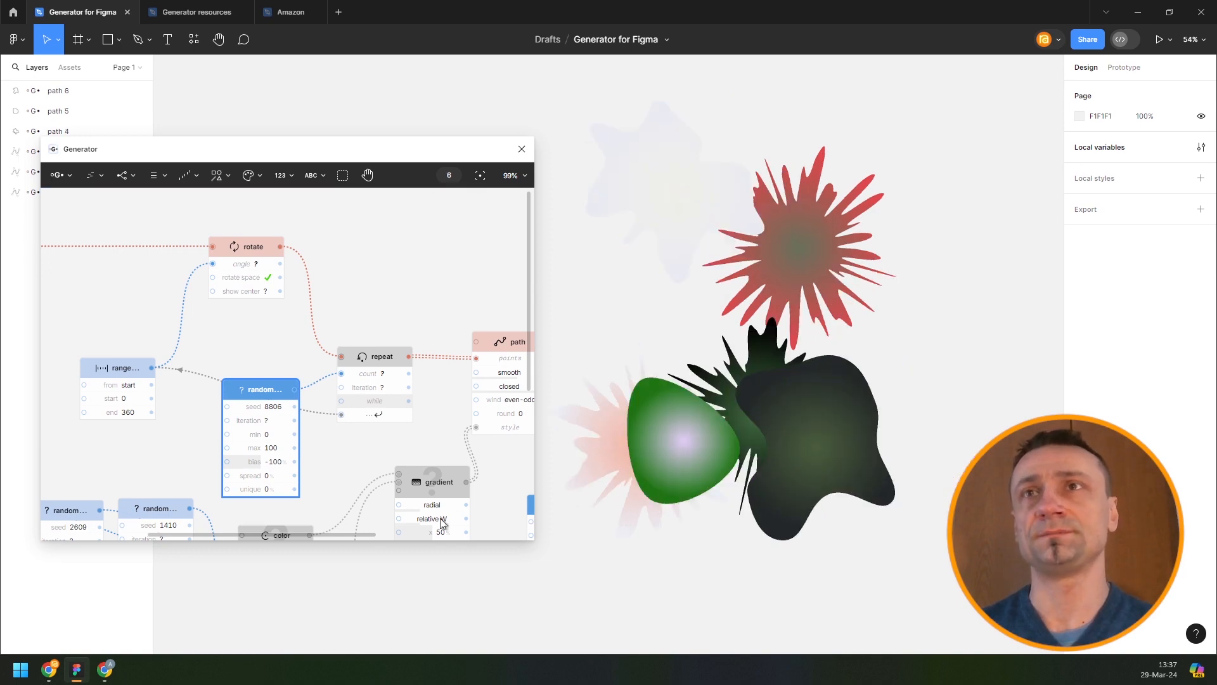
pyautogui.click(438, 276)
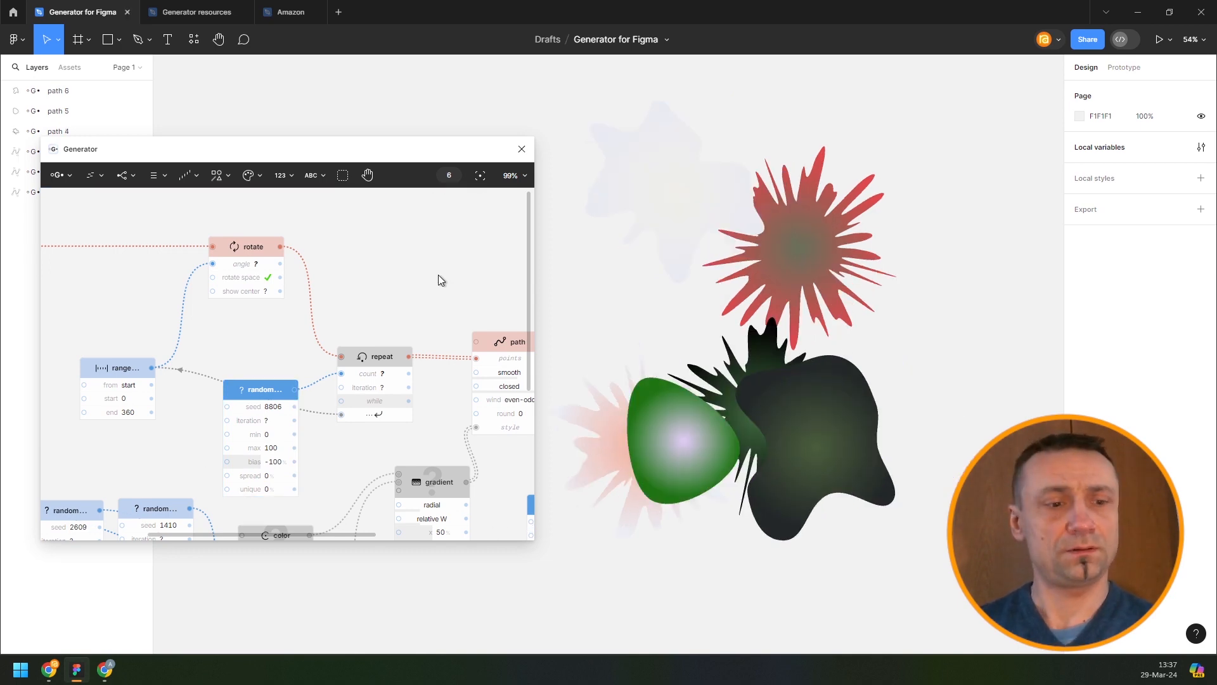
# Step: Select every node and randomize all seeds repeatedly to generate new variations with the biased point counts
pyautogui.hotkey('ctrl', 'a')
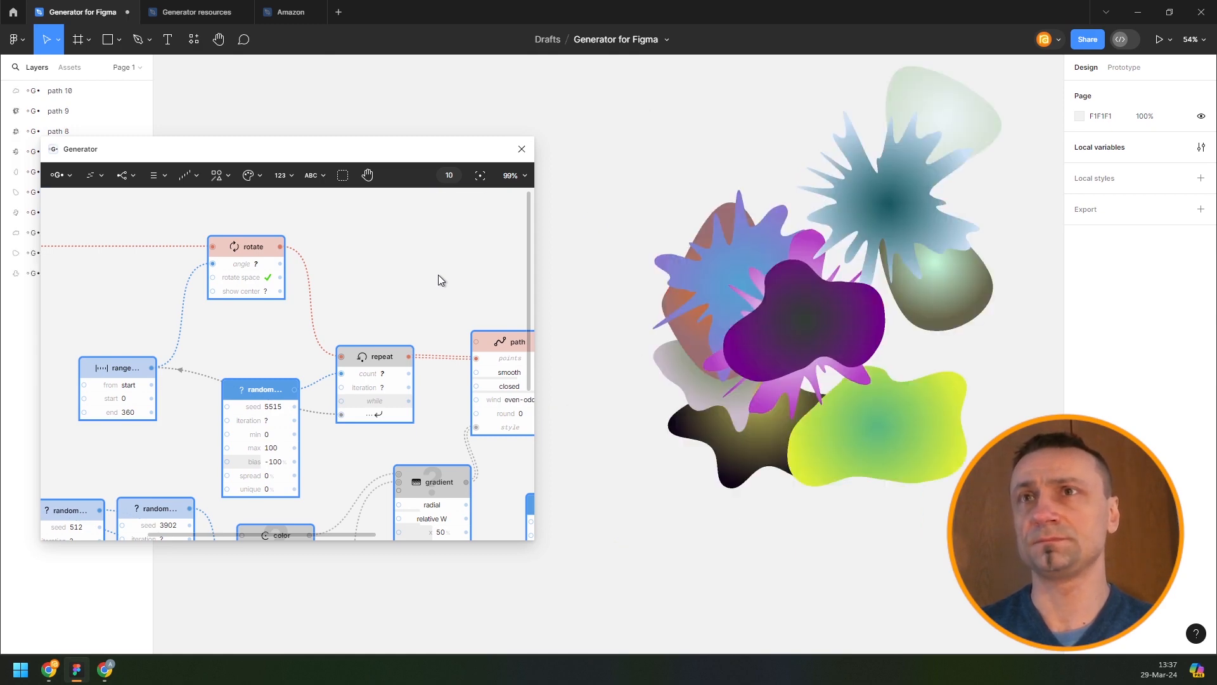
pyautogui.press('r')
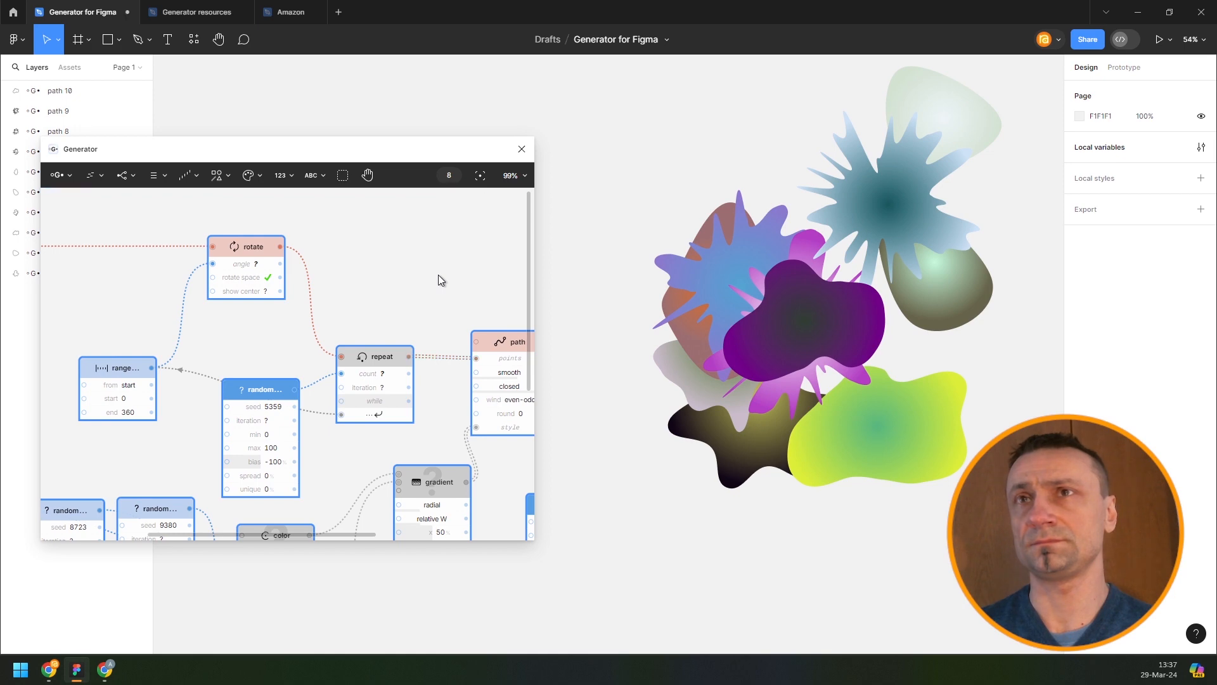
pyautogui.press('r')
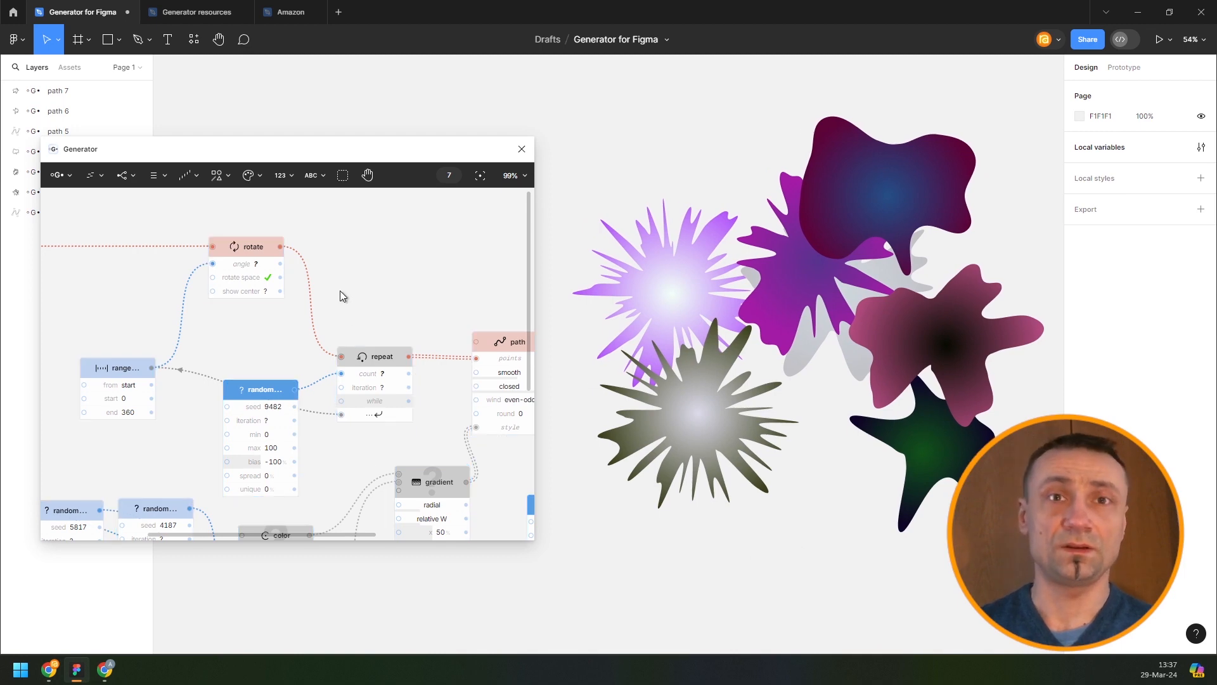
pyautogui.hotkey('shift', '1')
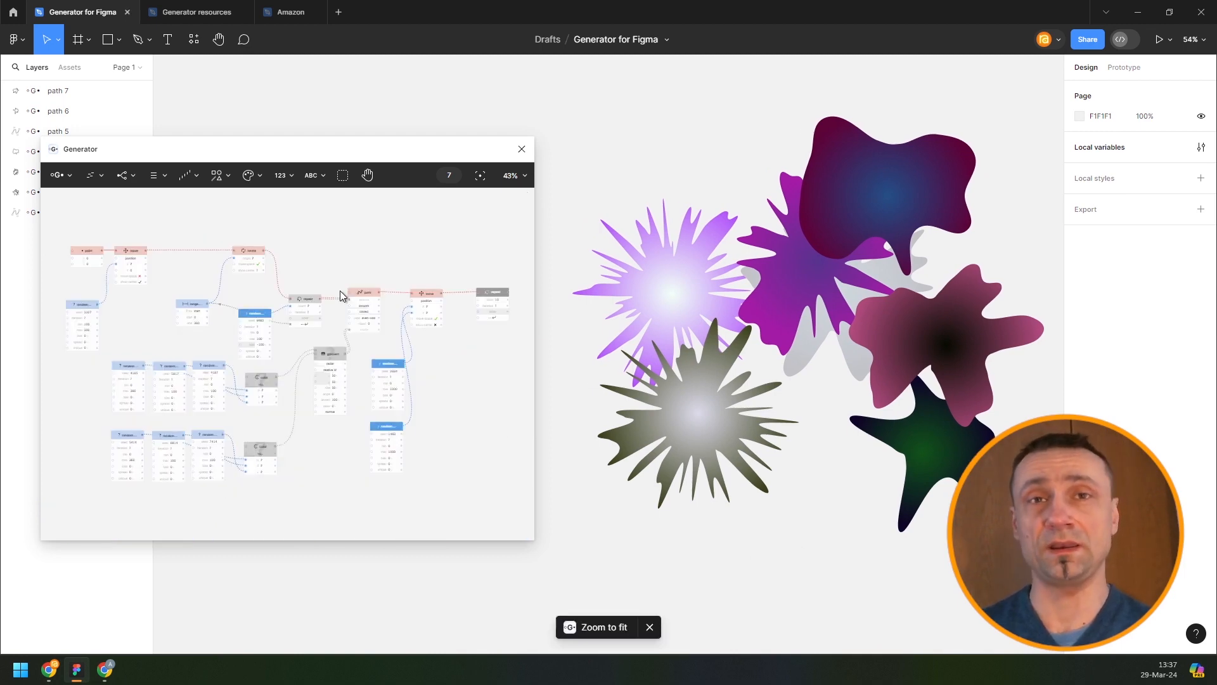